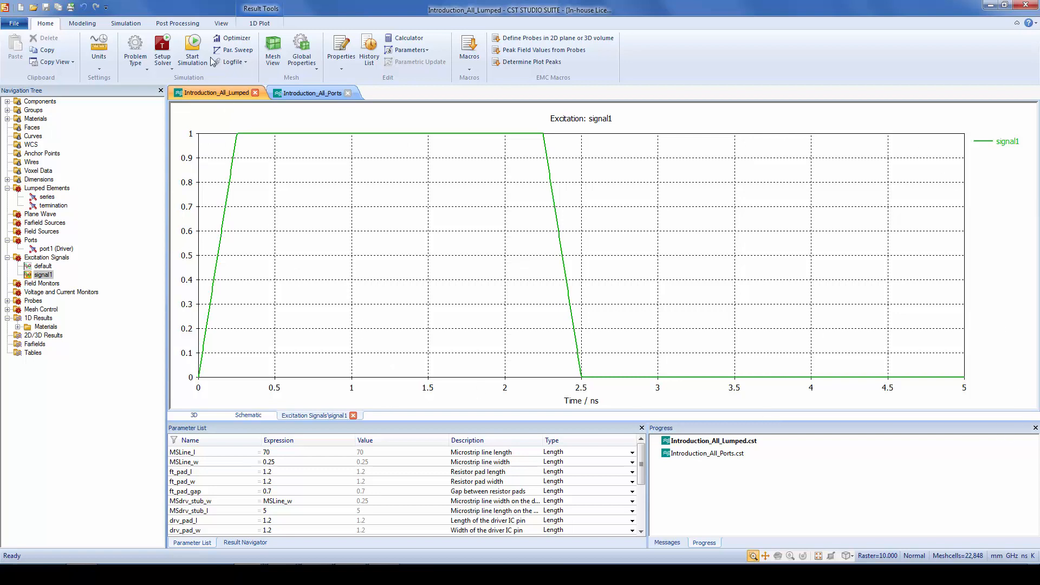
Start the simulation of the Introduction_All_Lumped model and return to its 3D view
{"action": "left_click", "coordinate": [192, 54]}
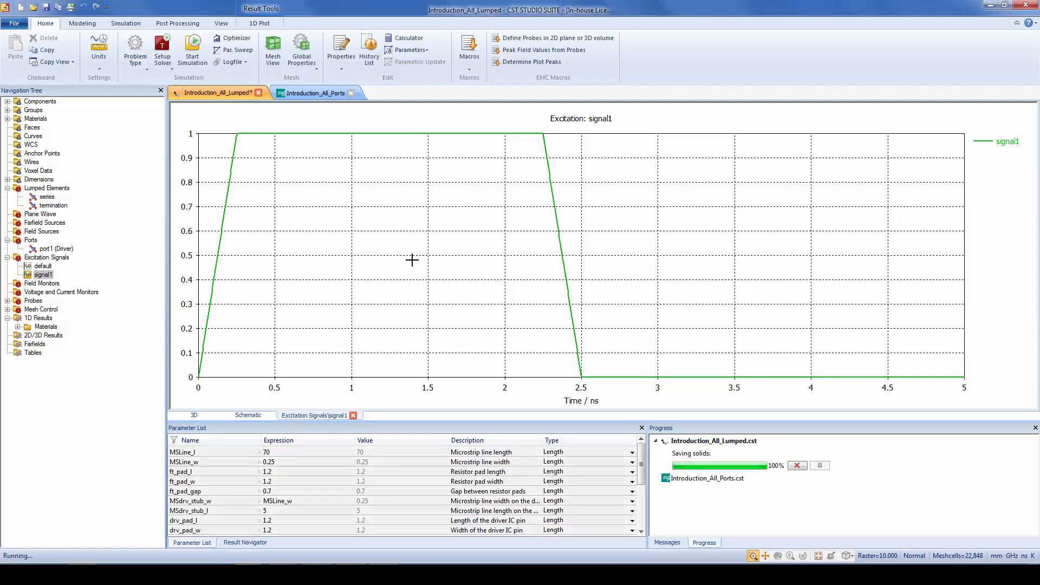
{"action": "left_click", "coordinate": [244, 415]}
{"action": "left_click", "coordinate": [211, 415]}
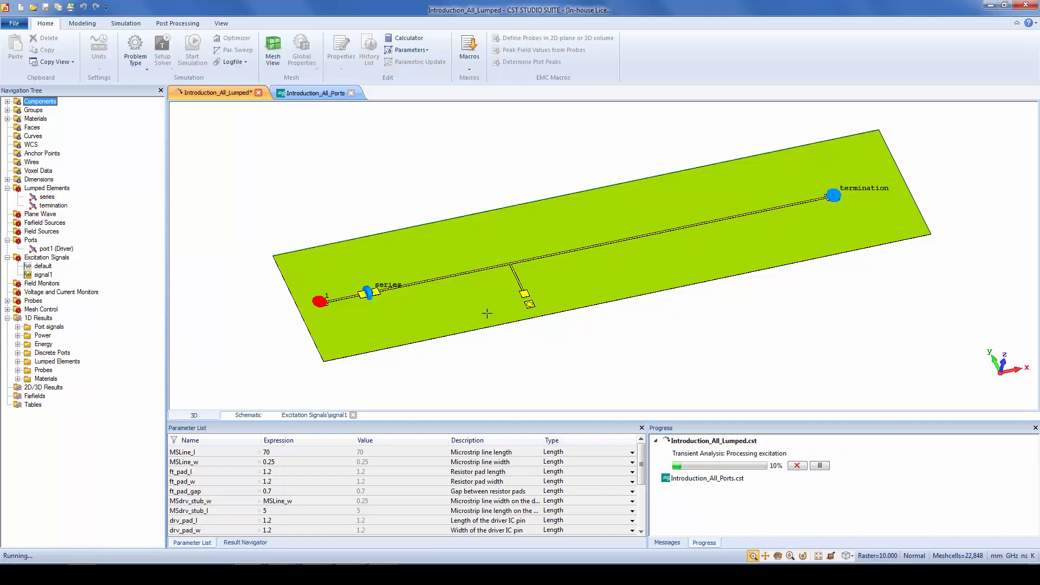
Inspect the properties of the series and termination lumped elements in the 3D model
{"action": "left_click", "coordinate": [368, 293]}
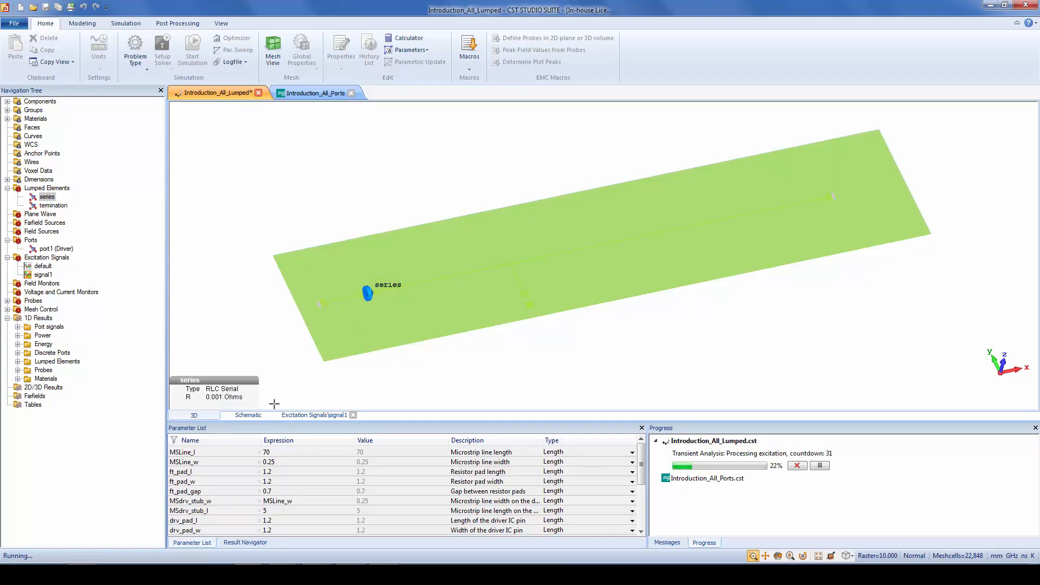
{"action": "double_click", "coordinate": [541, 347]}
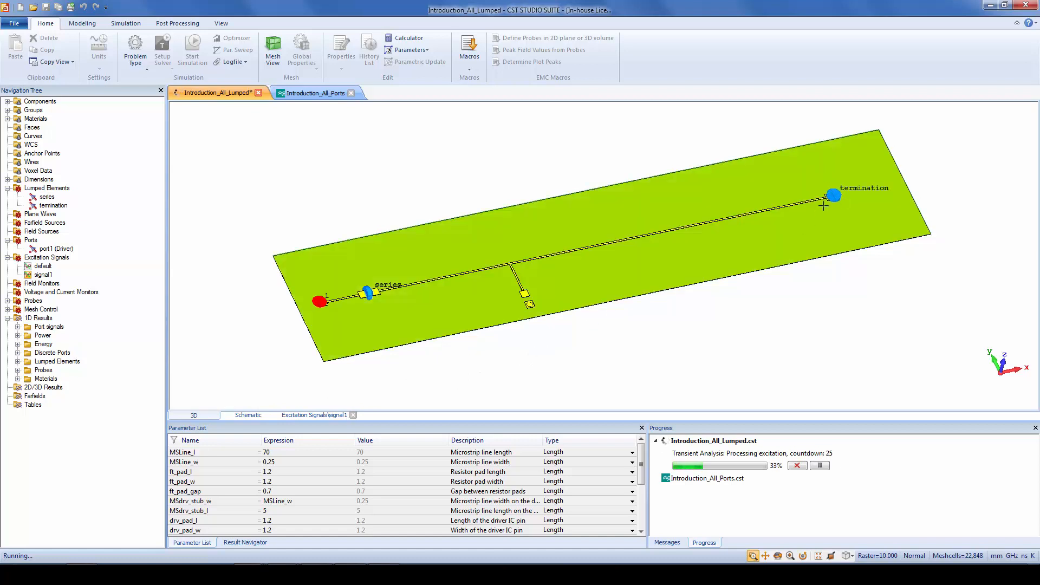
{"action": "right_click", "coordinate": [835, 194]}
{"action": "left_click", "coordinate": [834, 195]}
{"action": "double_click", "coordinate": [835, 194]}
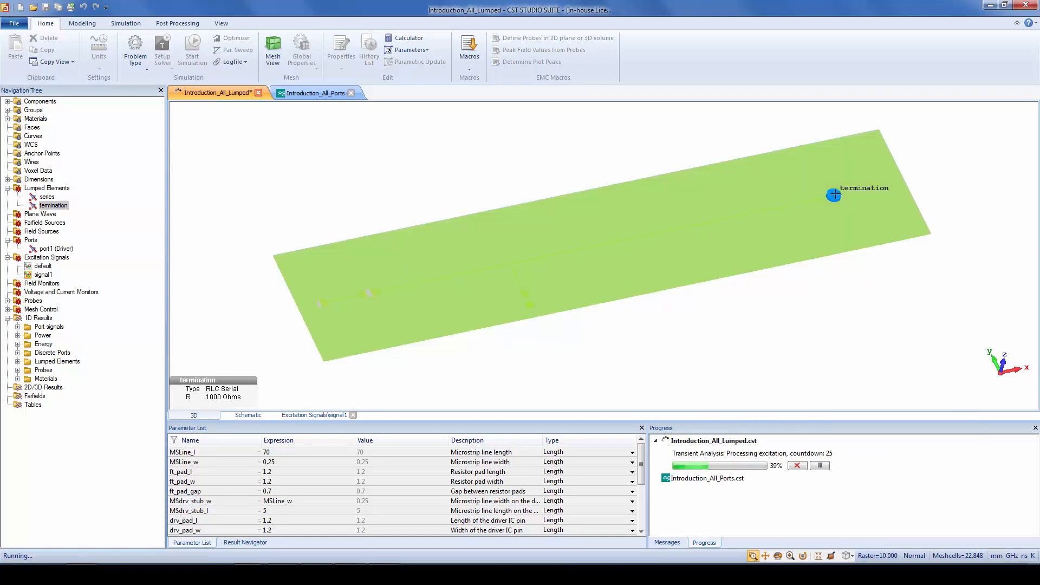
{"action": "double_click", "coordinate": [785, 306]}
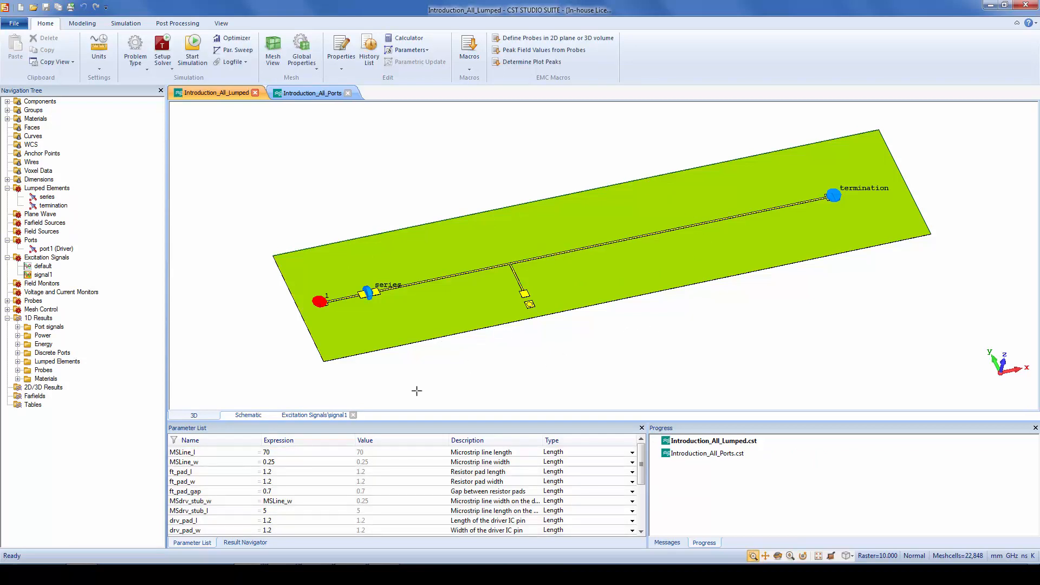
Plot the lumped element voltage time signals, followed by the termination voltage spectrum, from the 1D results
{"action": "left_click", "coordinate": [18, 362]}
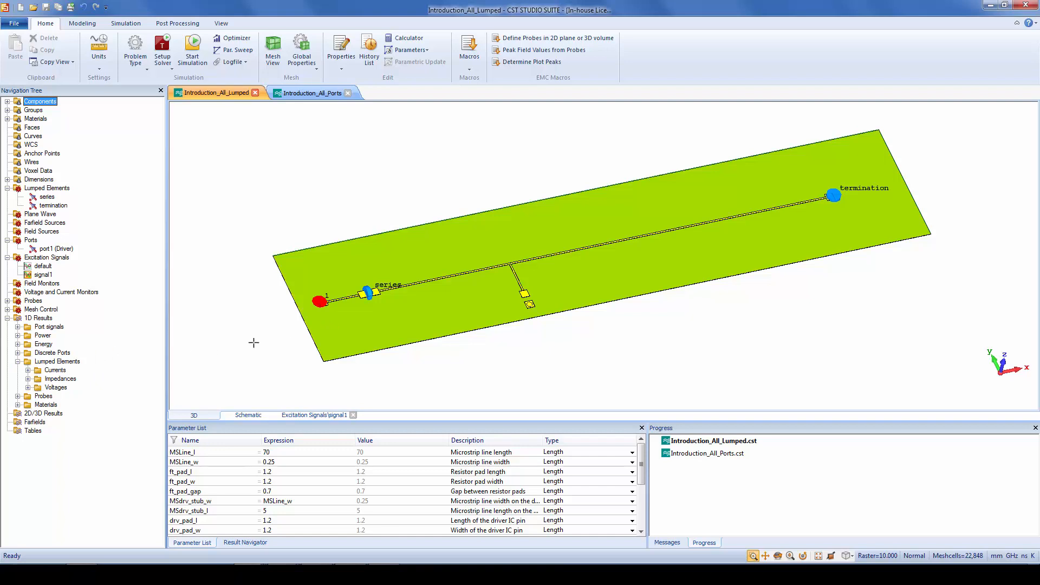
{"action": "left_click", "coordinate": [28, 388]}
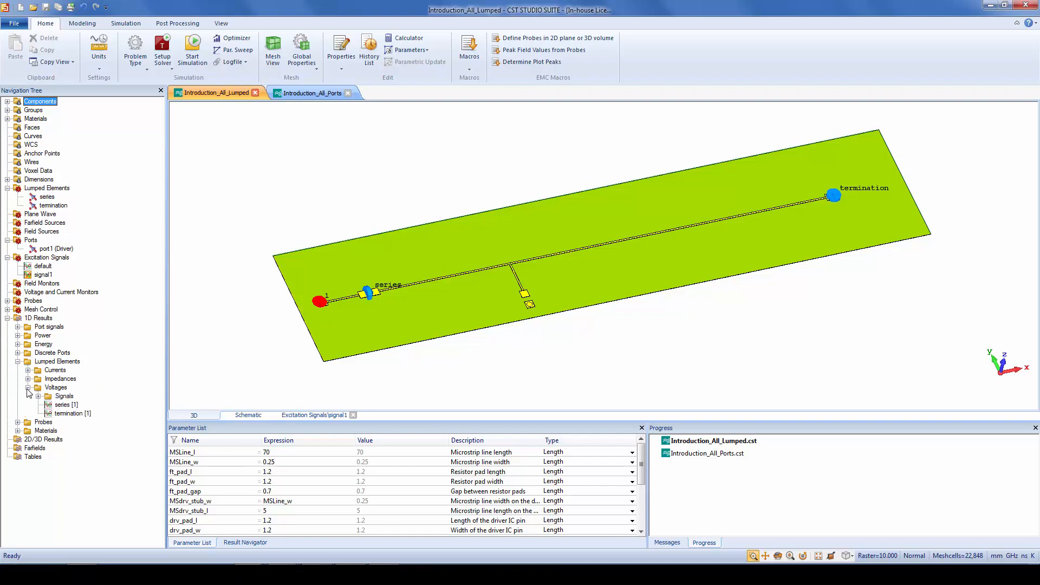
{"action": "left_click", "coordinate": [64, 398]}
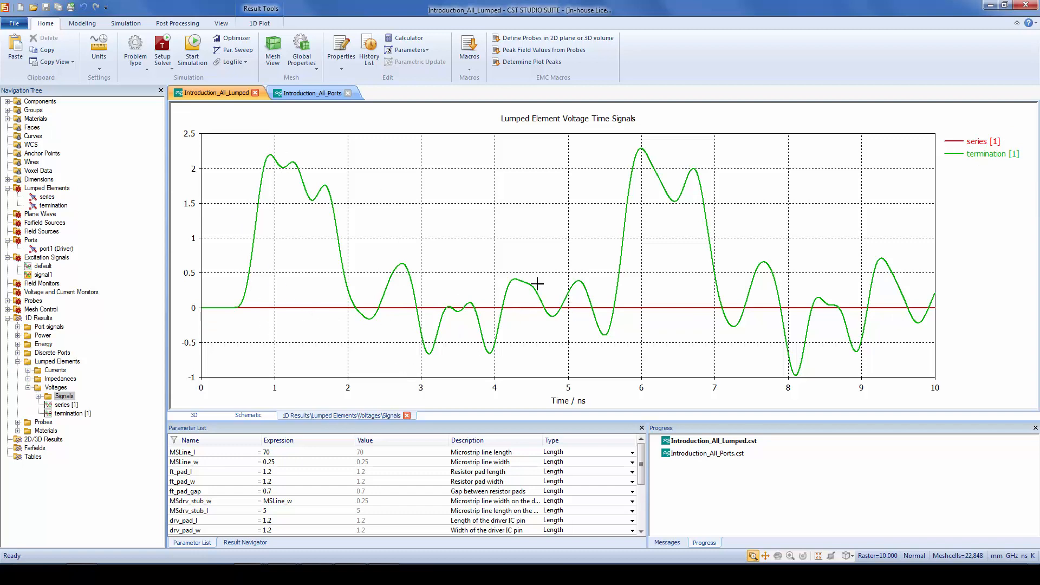
{"action": "left_click", "coordinate": [76, 415]}
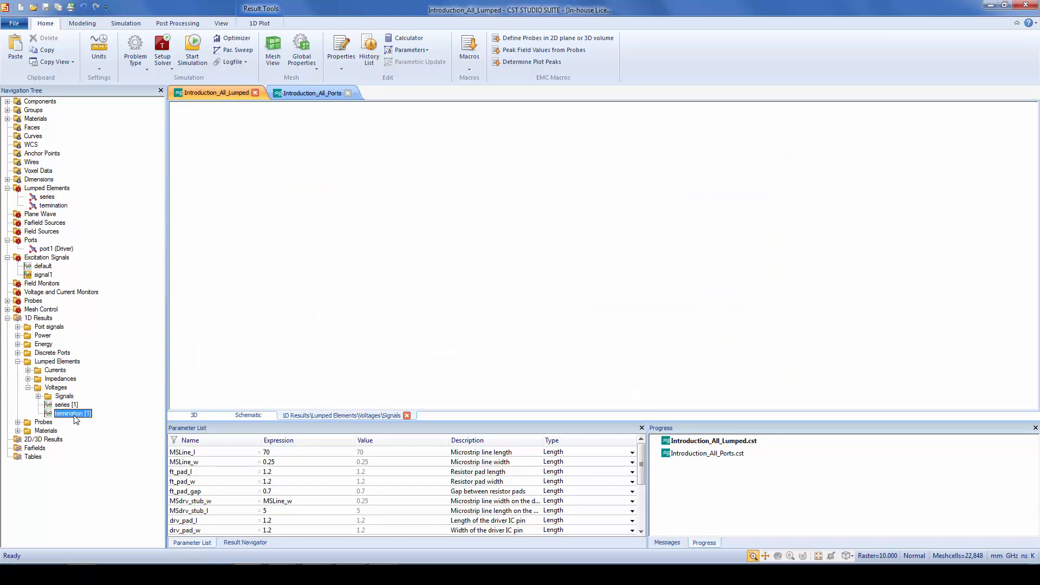
Copy the termination [1] voltage time signal into a new folder named comp under 1D Results
{"action": "left_click", "coordinate": [39, 396]}
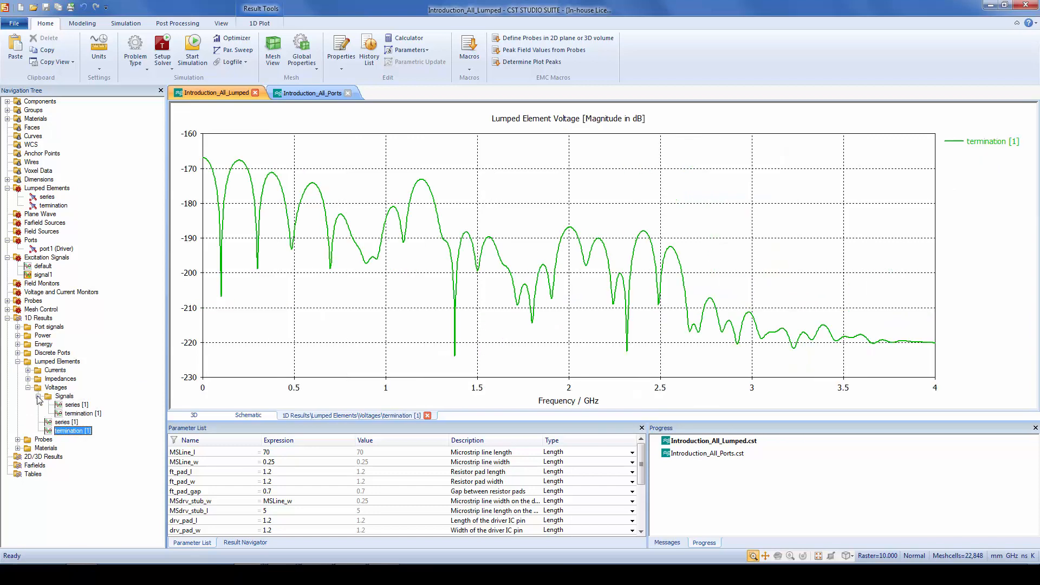
{"action": "left_click", "coordinate": [76, 413]}
{"action": "right_click", "coordinate": [81, 415]}
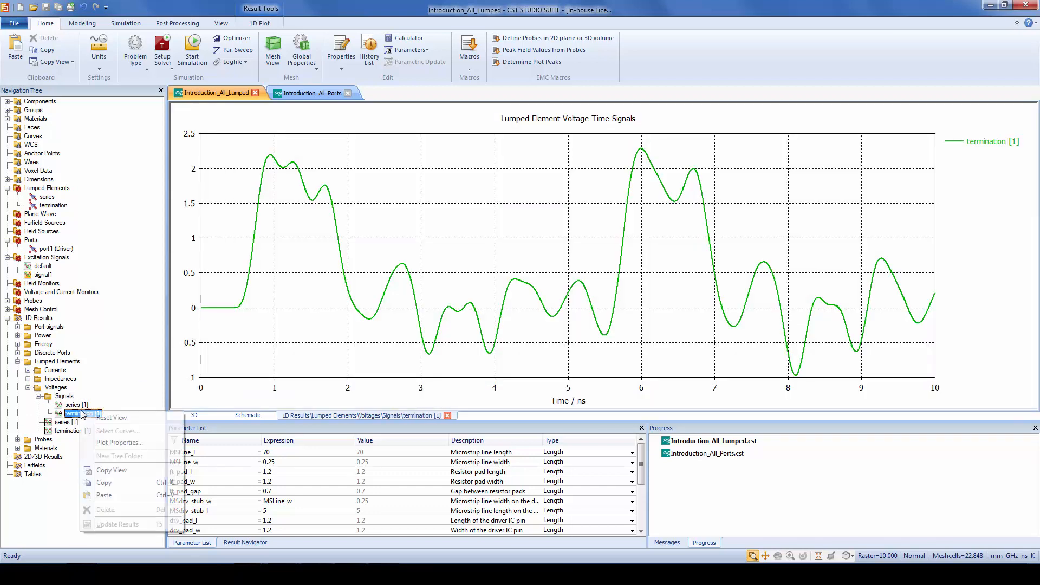
{"action": "left_click", "coordinate": [133, 484]}
{"action": "right_click", "coordinate": [40, 318]}
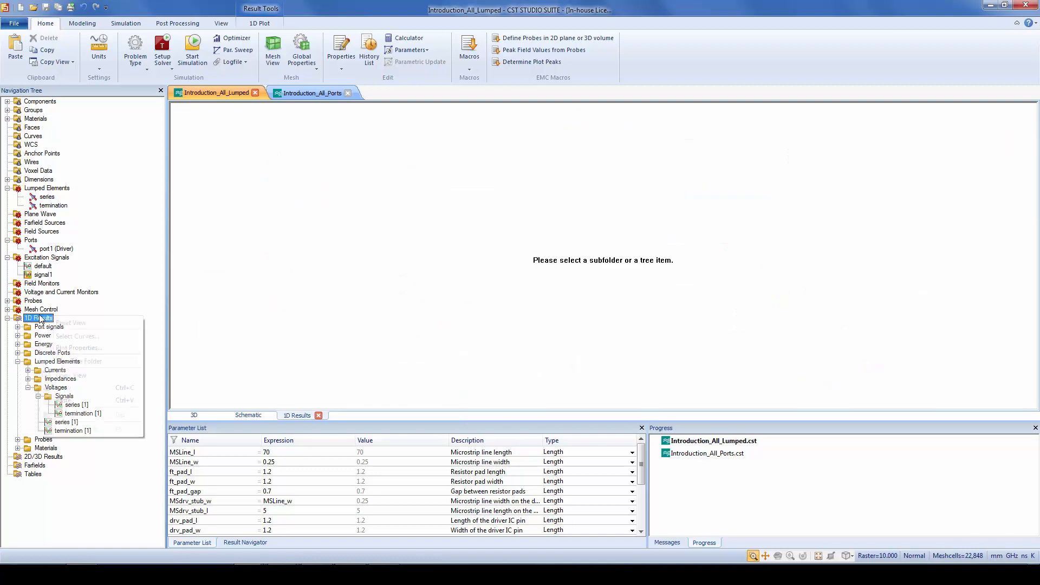
{"action": "left_click", "coordinate": [97, 361]}
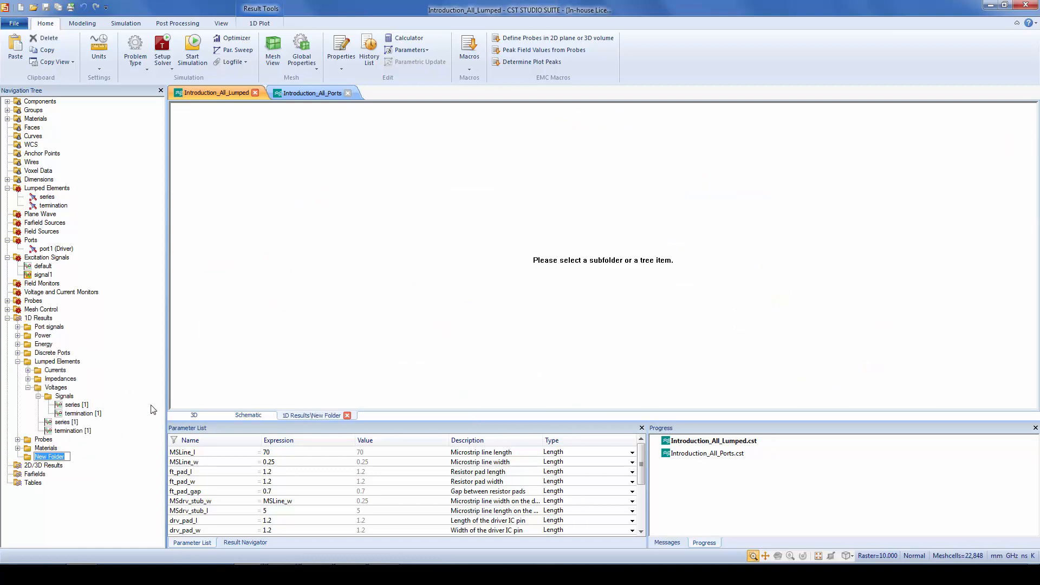
{"action": "type", "text": "comp"}
{"action": "key", "text": "Return"}
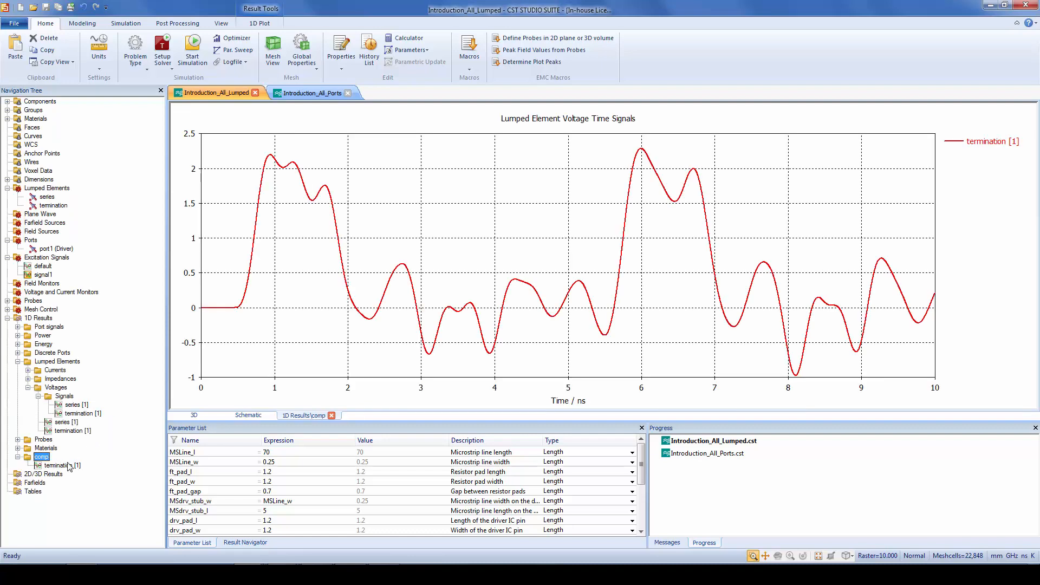
Rename the copied curve in the comp folder as termination [1]_0.001Ohm
{"action": "key", "text": "F2"}
{"action": "key", "text": "Home"}
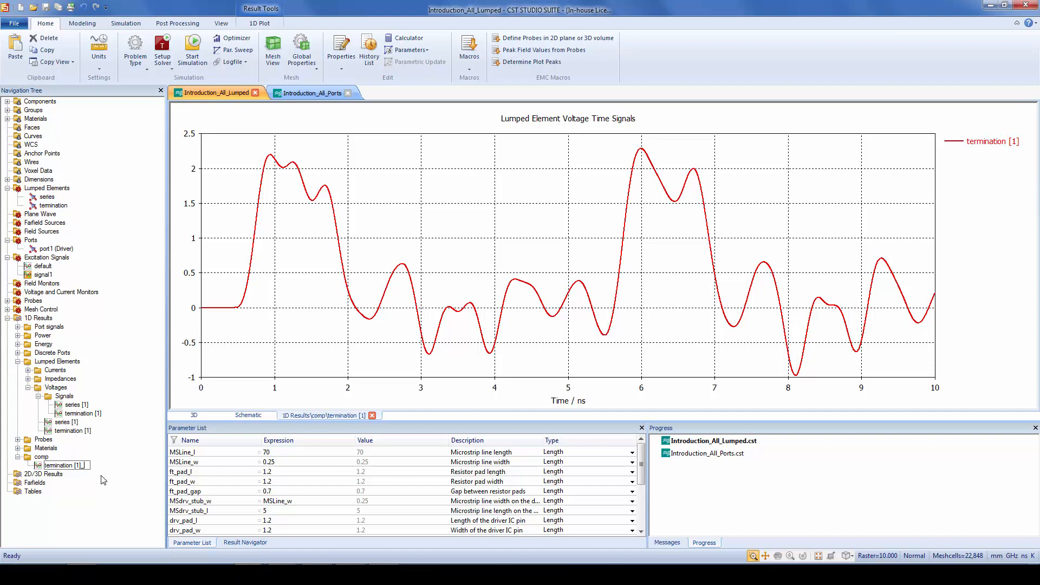
{"action": "type", "text": "_0.001Ohm"}
{"action": "key", "text": "Return"}
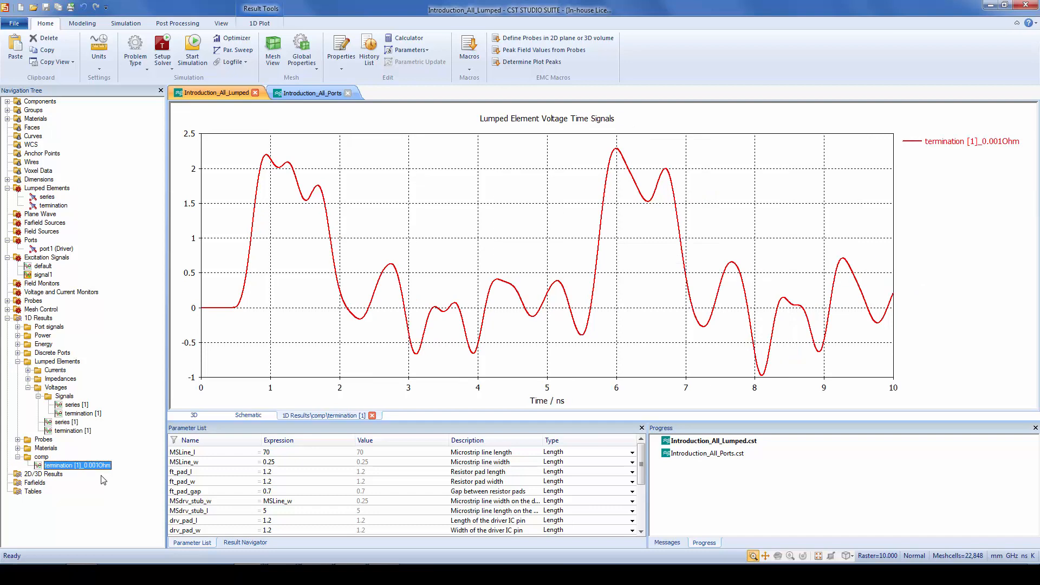
Set the series lumped element's resistance to 50 Ohms, deleting the current results while keeping the result cache
{"action": "left_click", "coordinate": [211, 415]}
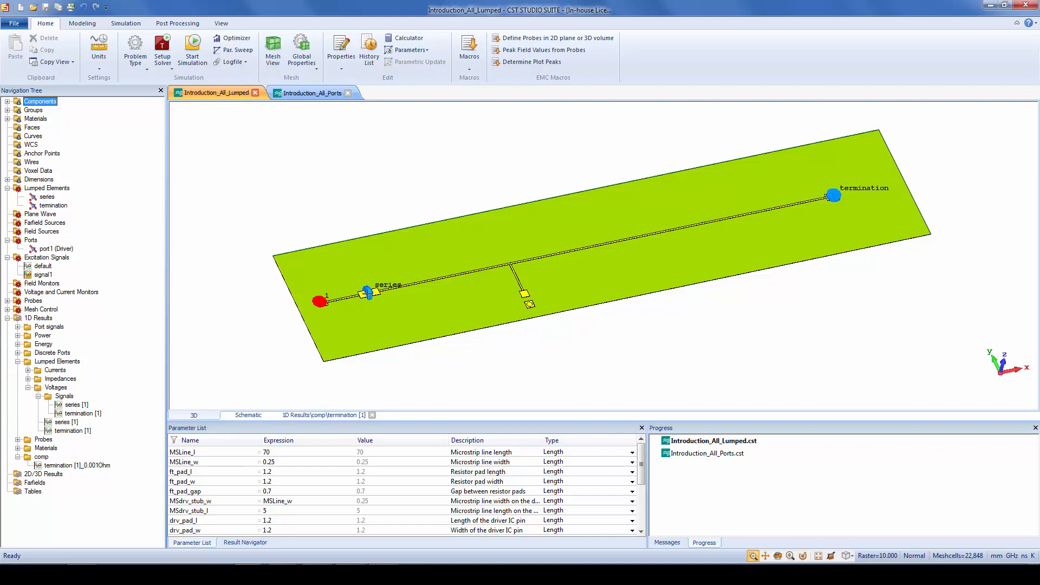
{"action": "left_click", "coordinate": [368, 293]}
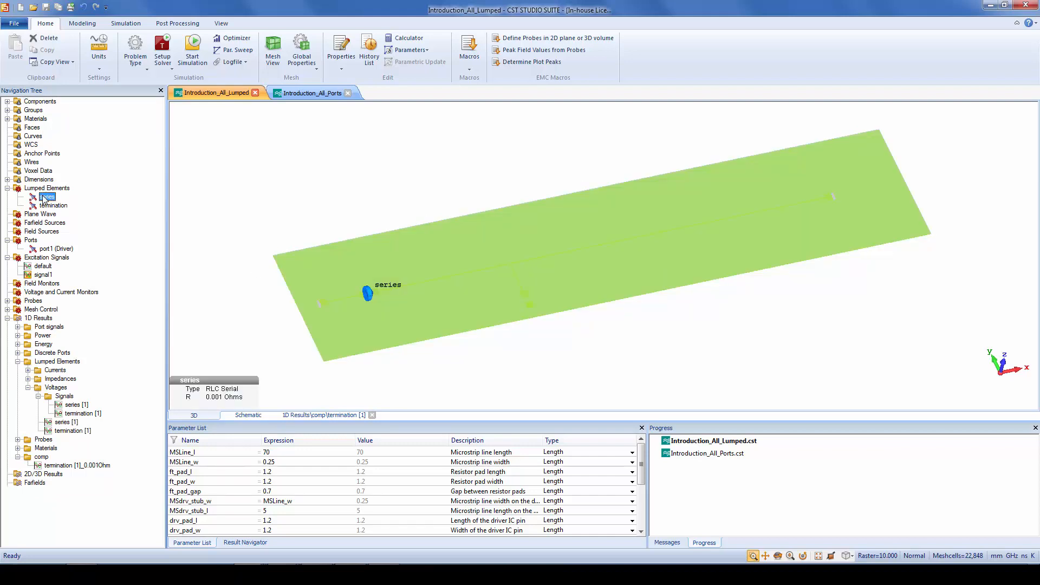
{"action": "double_click", "coordinate": [46, 197]}
{"action": "double_click", "coordinate": [956, 51]}
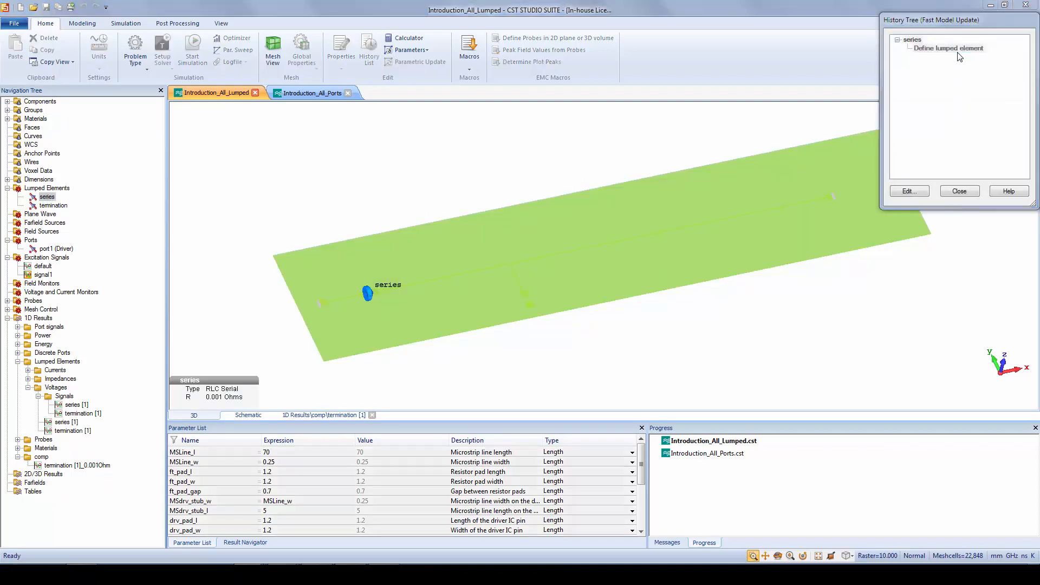
{"action": "double_click", "coordinate": [888, 85]}
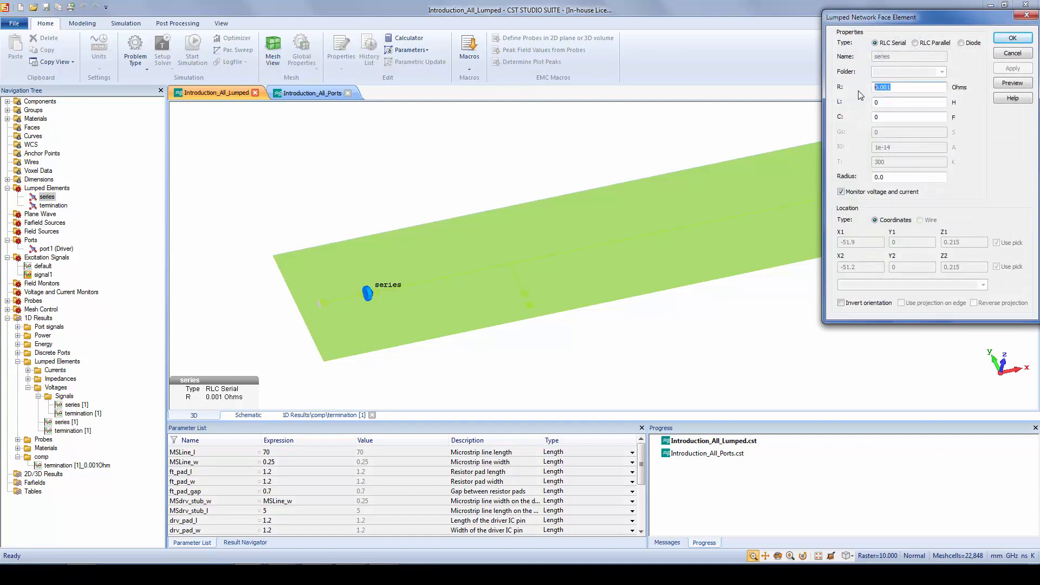
{"action": "type", "text": "50"}
{"action": "left_click", "coordinate": [1027, 37]}
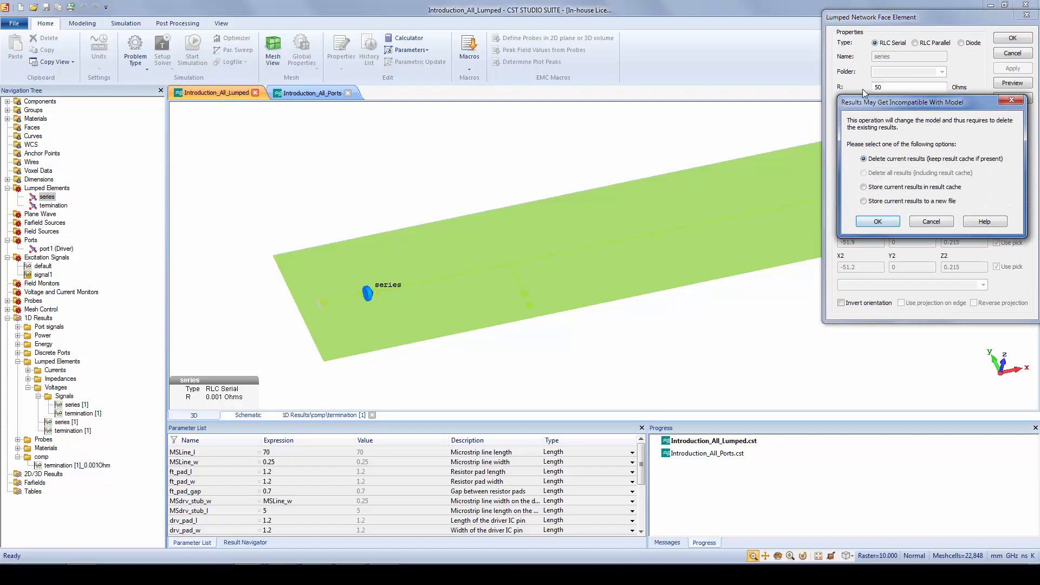
{"action": "left_click", "coordinate": [883, 221]}
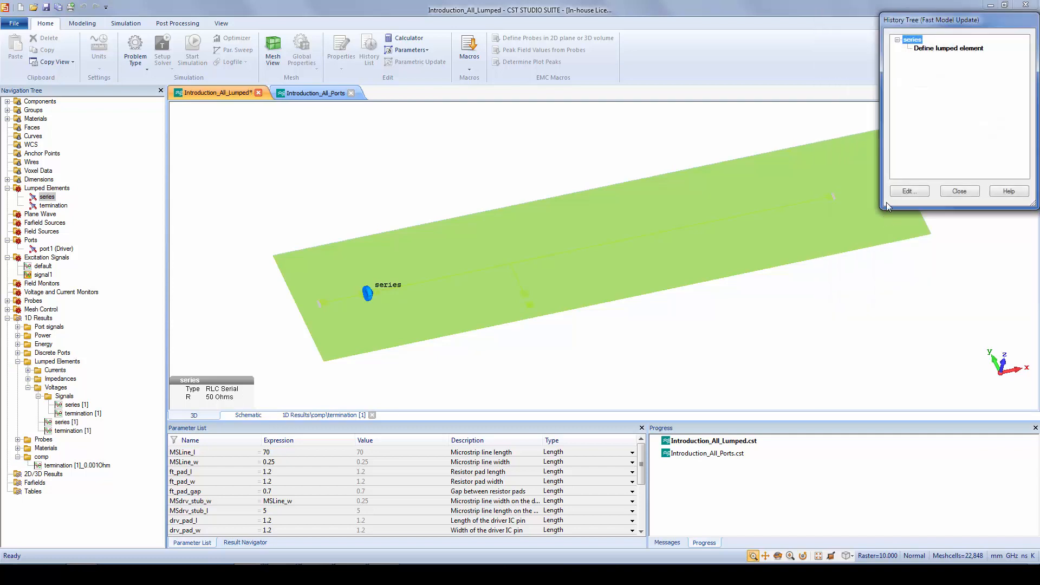
{"action": "left_click", "coordinate": [959, 191]}
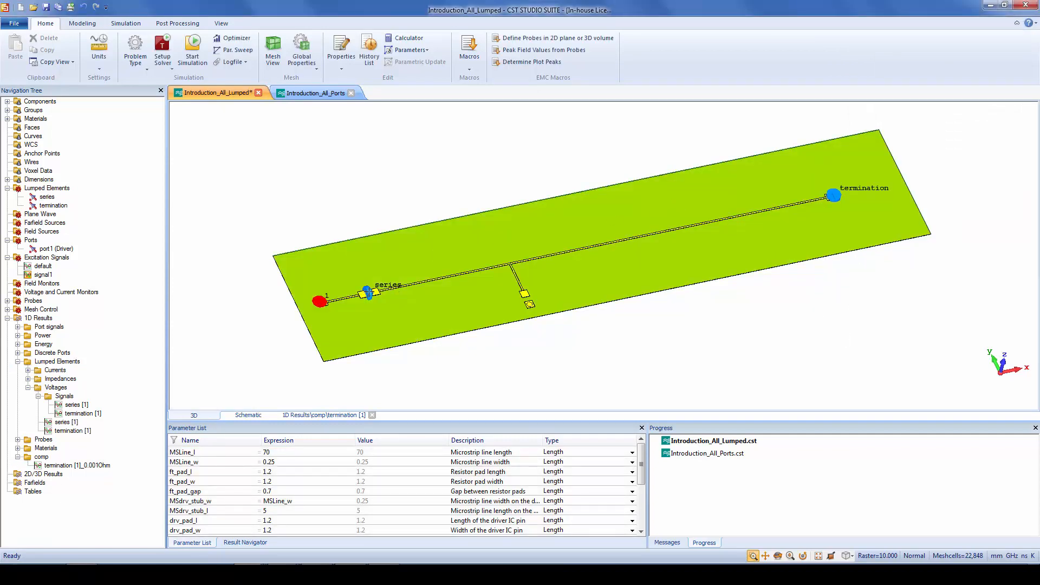
Check the series element's resistance in the 3D model and rerun the simulation
{"action": "double_click", "coordinate": [369, 293]}
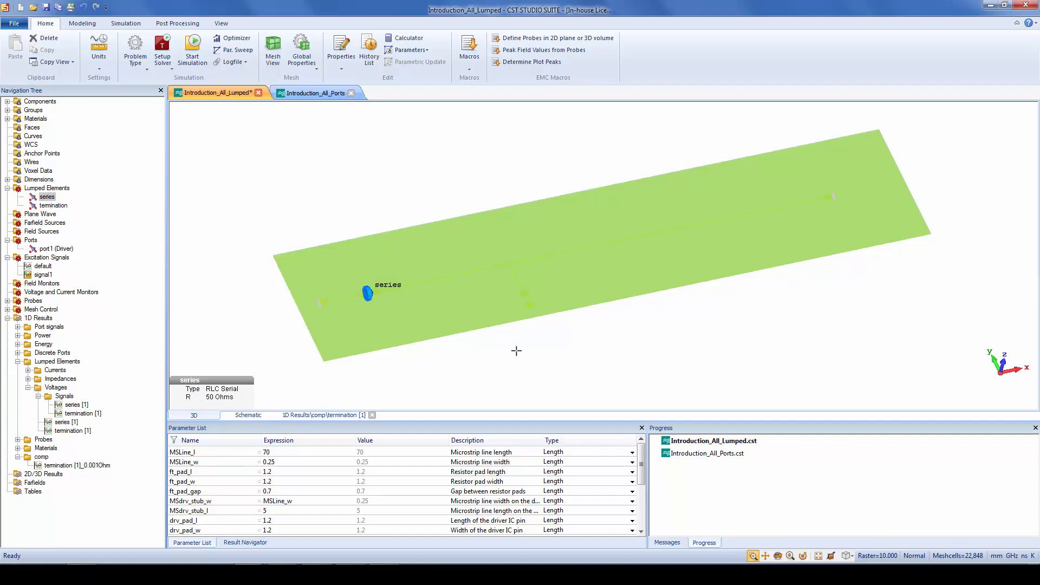
{"action": "left_click", "coordinate": [516, 351]}
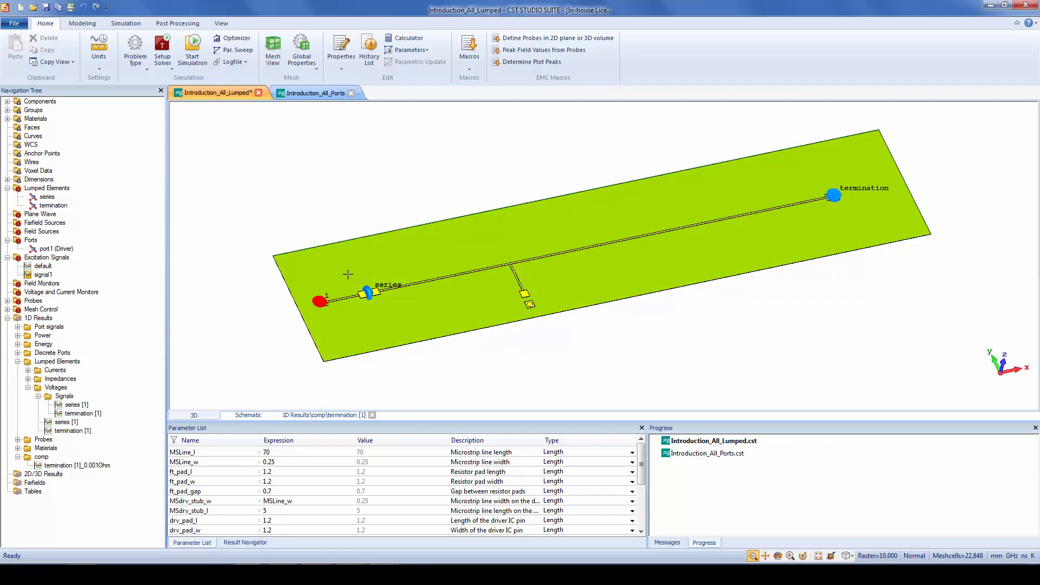
{"action": "left_click", "coordinate": [192, 50]}
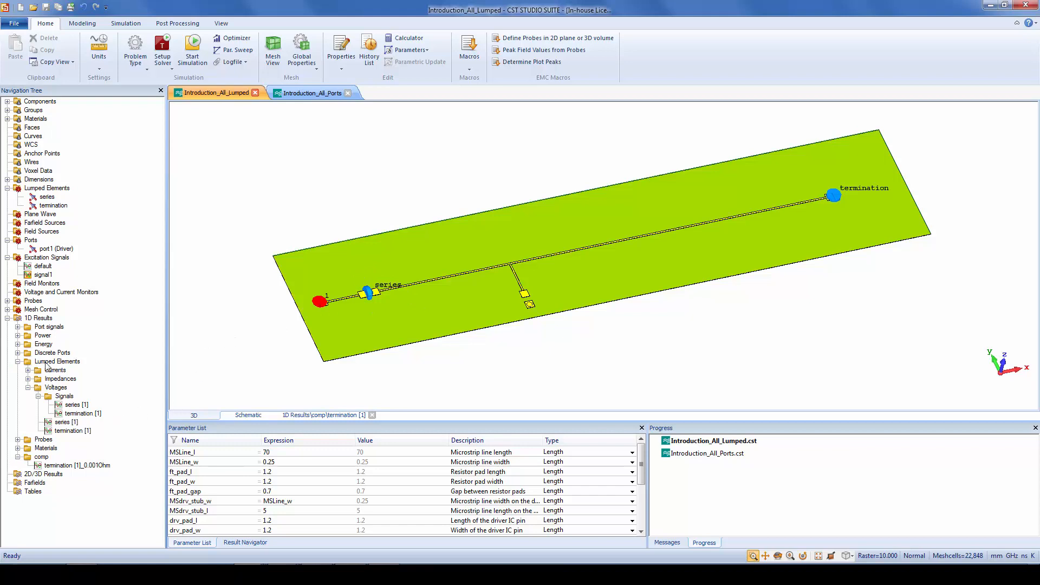
Copy the new termination [1] voltage time signal into the comp folder and rename it termination [1]_50Ohm
{"action": "left_click", "coordinate": [87, 414]}
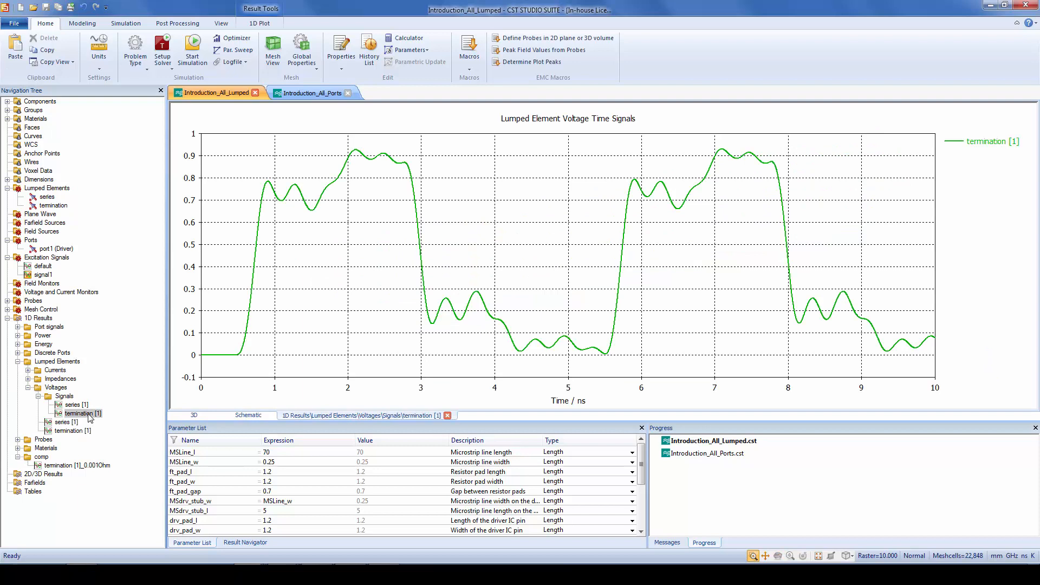
{"action": "left_click_drag", "start_coordinate": [41, 460], "coordinate": [41, 459]}
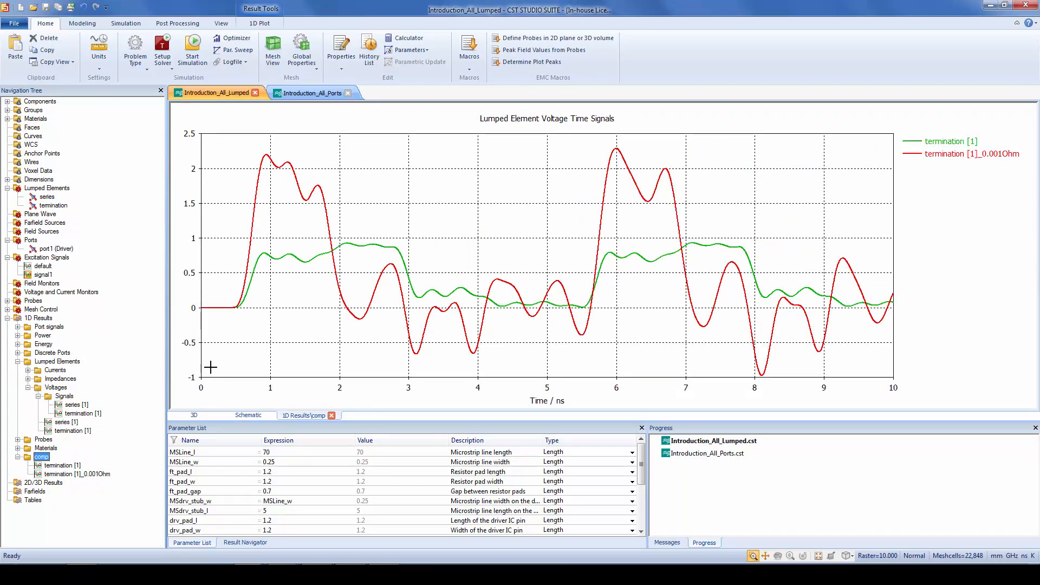
{"action": "left_click", "coordinate": [75, 466]}
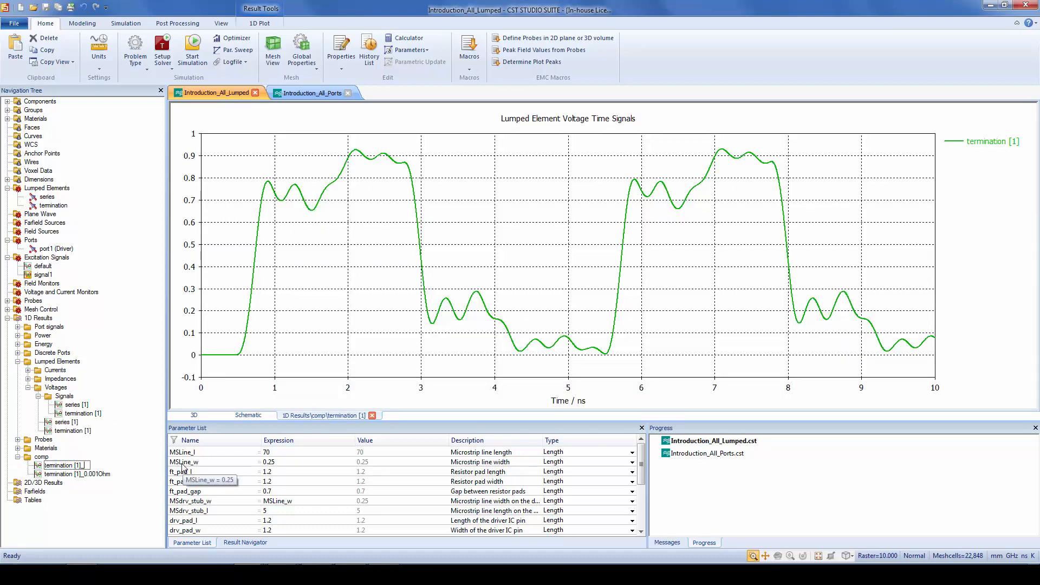
{"action": "type", "text": "_500hm"}
{"action": "key", "text": "Return"}
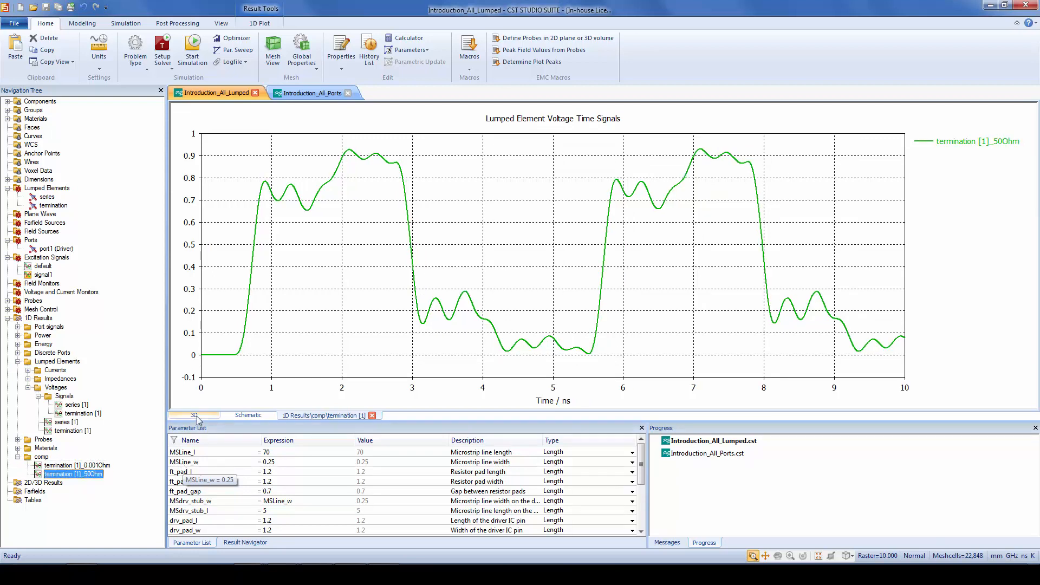
Switch to the Introduction_All_Ports project and inspect its driver, series resistor and termination ports
{"action": "left_click", "coordinate": [198, 416]}
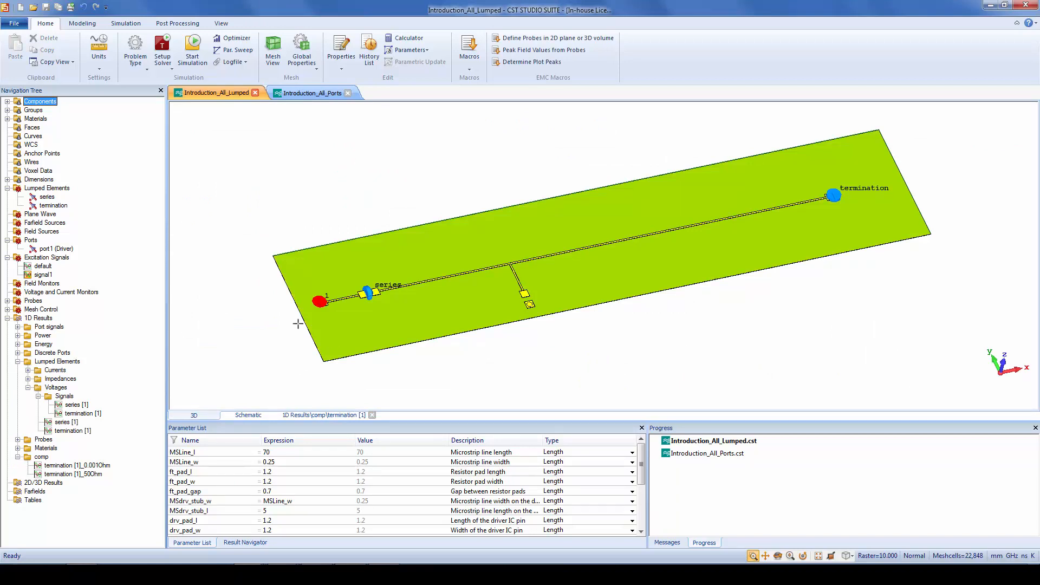
{"action": "left_click", "coordinate": [313, 93]}
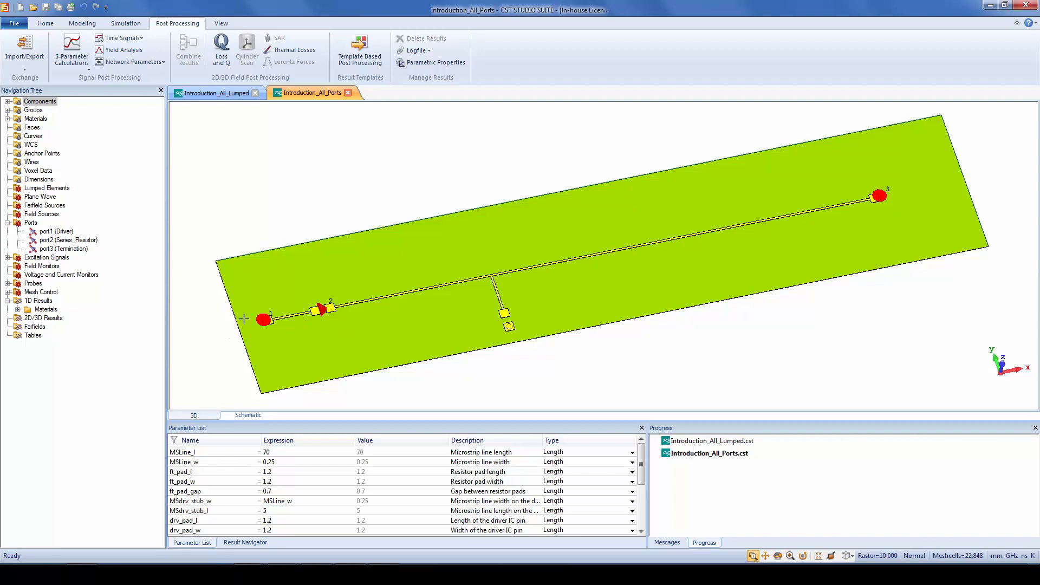
{"action": "left_click", "coordinate": [263, 320]}
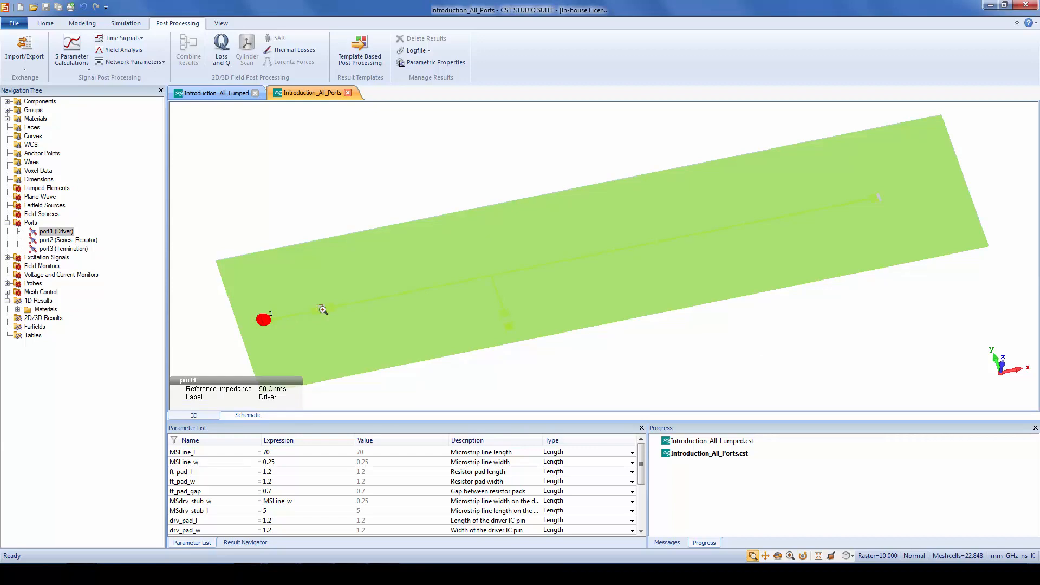
{"action": "left_click", "coordinate": [322, 310]}
{"action": "left_click", "coordinate": [876, 196]}
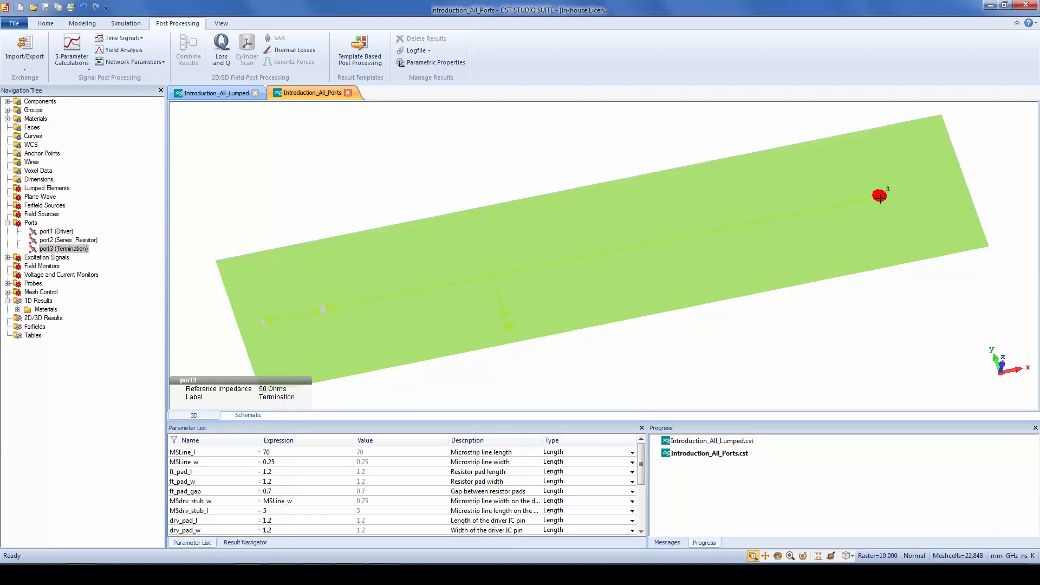
Clear the port selection in the Introduction_All_Ports model and start its simulation
{"action": "left_click", "coordinate": [871, 334]}
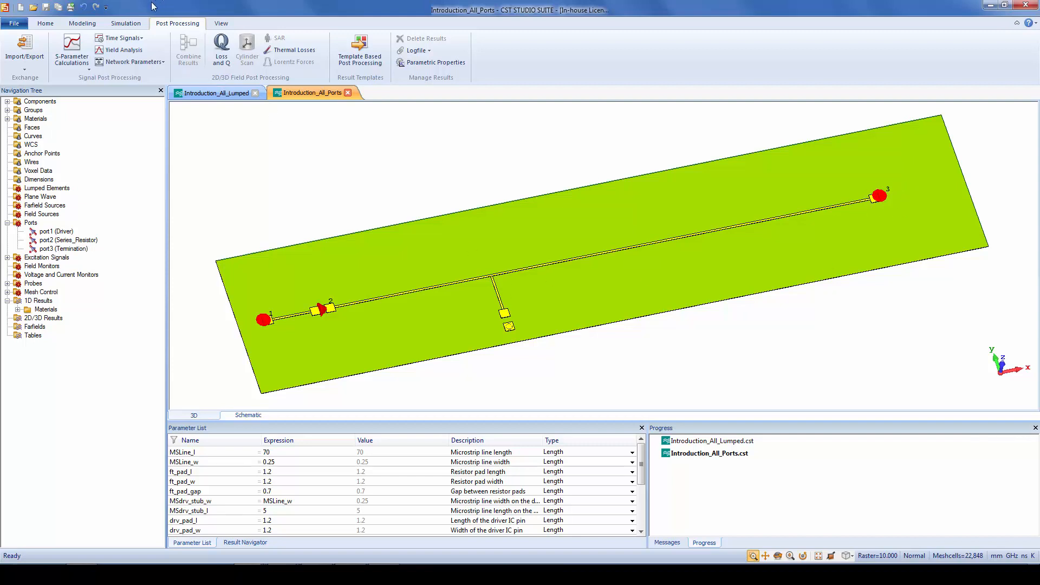
{"action": "left_click", "coordinate": [54, 25]}
{"action": "left_click", "coordinate": [192, 48]}
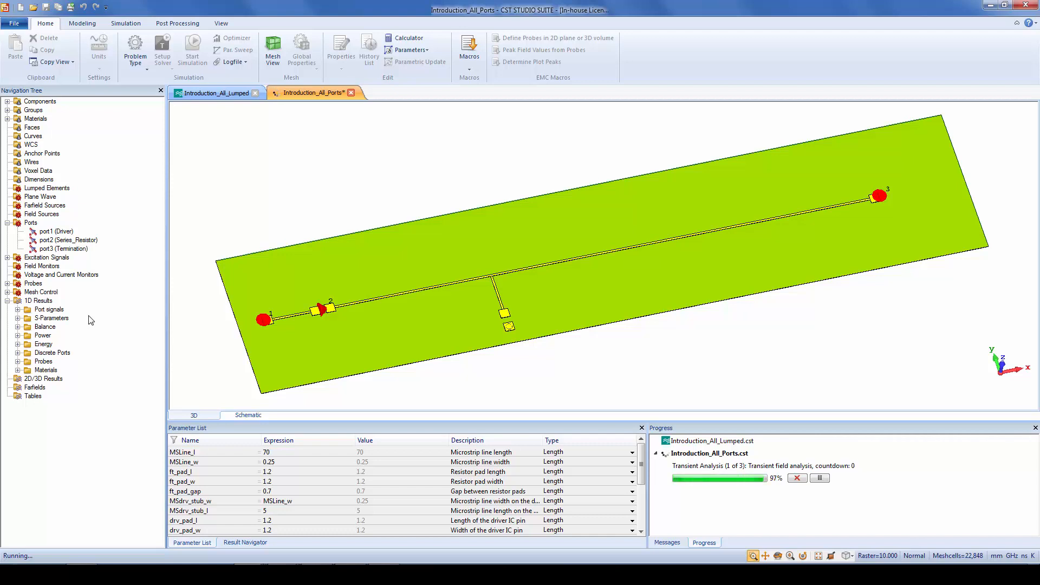
Plot the port signals, highlighting the i1 excitation curve, and examine the S-parameters with refreshed results
{"action": "left_click", "coordinate": [49, 309]}
{"action": "left_click", "coordinate": [62, 310]}
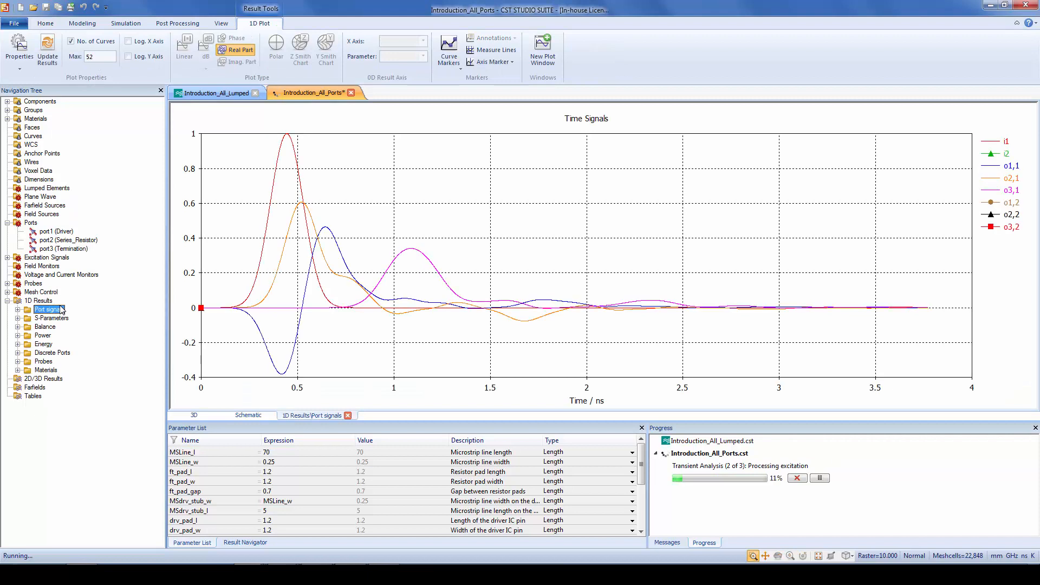
{"action": "left_click", "coordinate": [292, 138]}
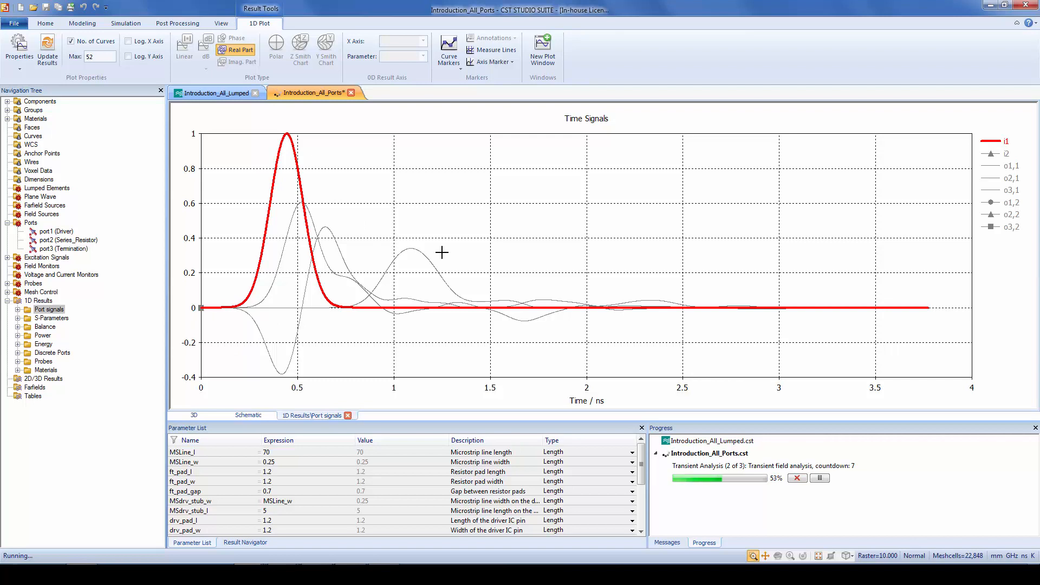
{"action": "left_click", "coordinate": [51, 318]}
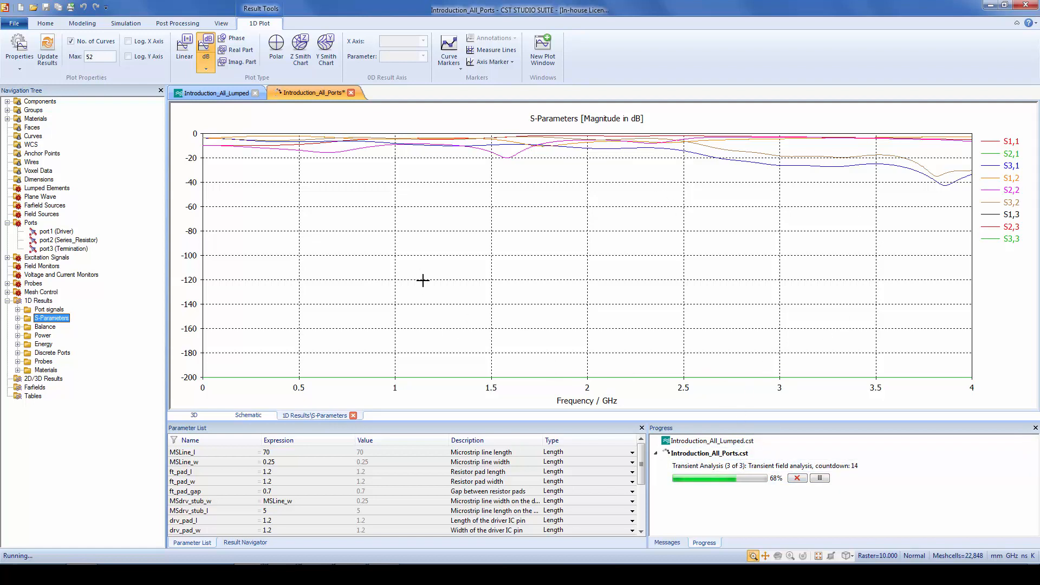
{"action": "left_click", "coordinate": [50, 50]}
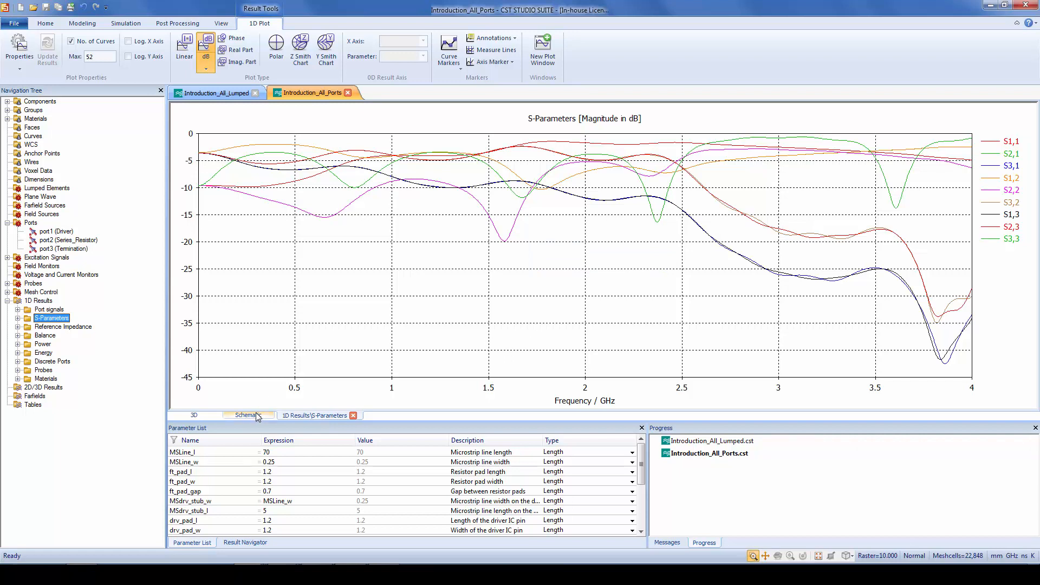
View the 3D model again and inspect the MWSSCHEM1 block in the circuit schematic
{"action": "left_click", "coordinate": [196, 414]}
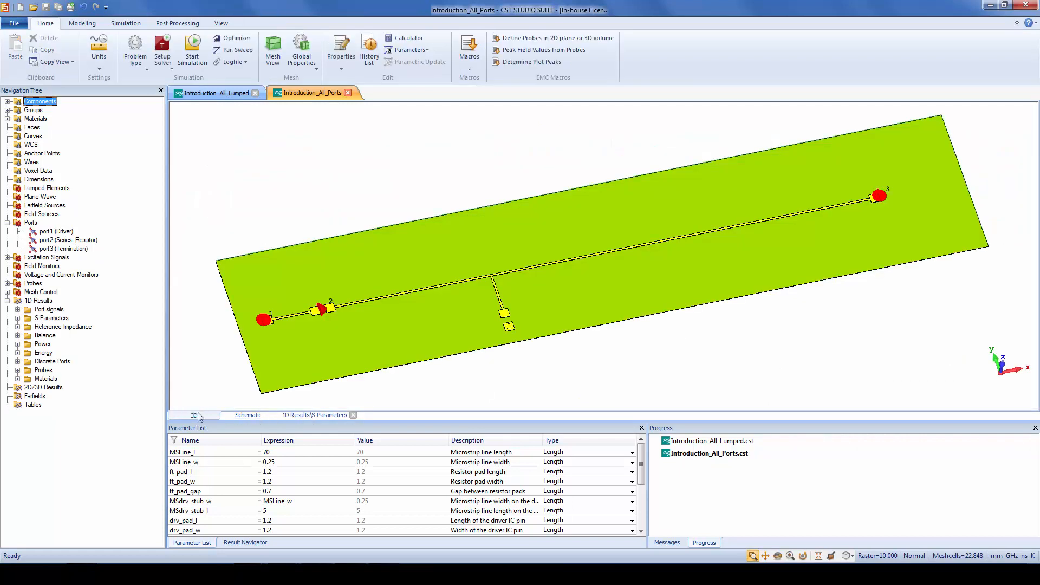
{"action": "left_click", "coordinate": [256, 418]}
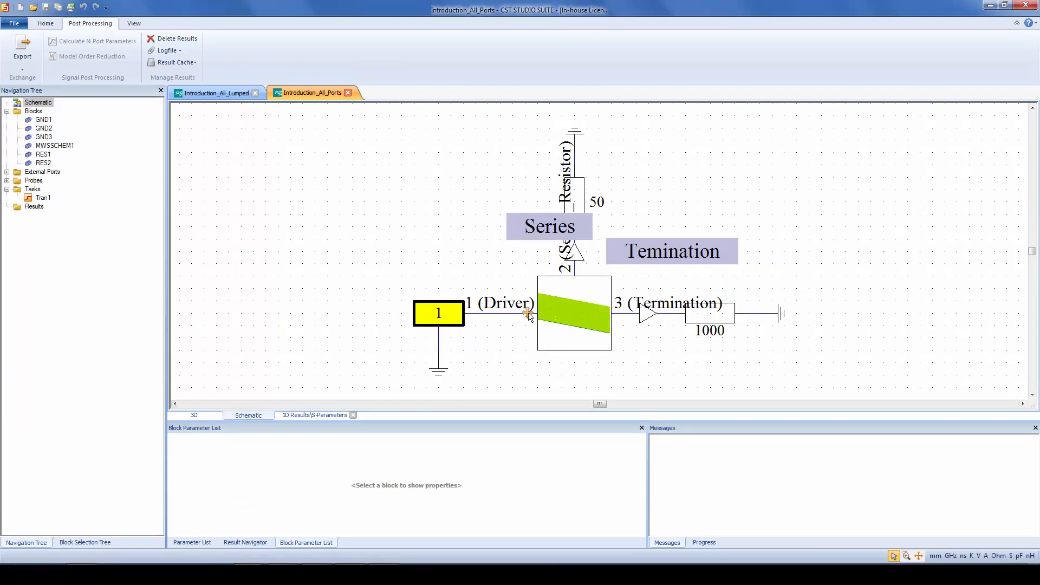
{"action": "left_click", "coordinate": [593, 303]}
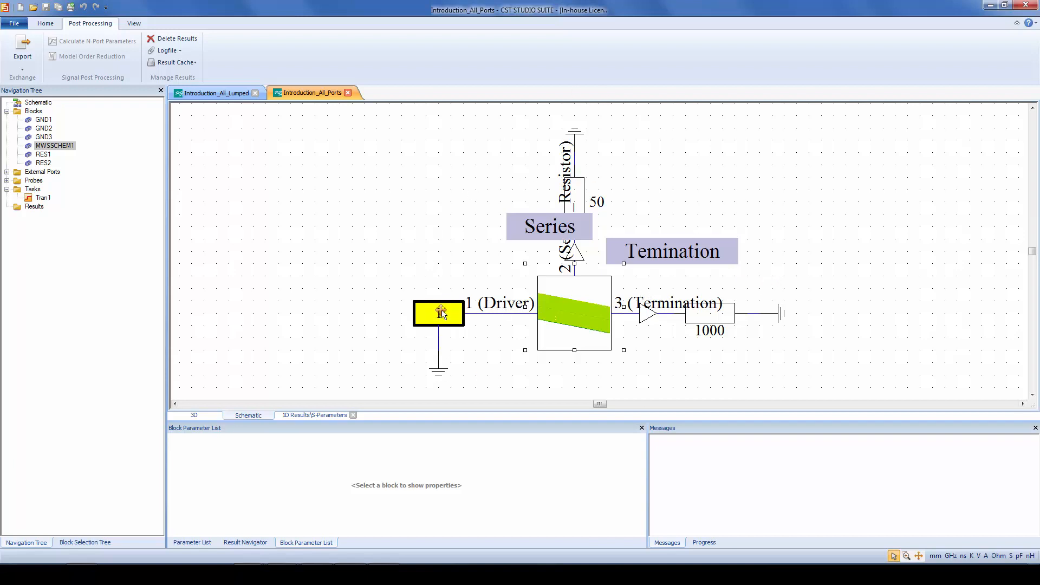
Review the MySignal pulse excitation on port 1 in the Tran1 transient task and accept its settings
{"action": "left_click", "coordinate": [43, 198]}
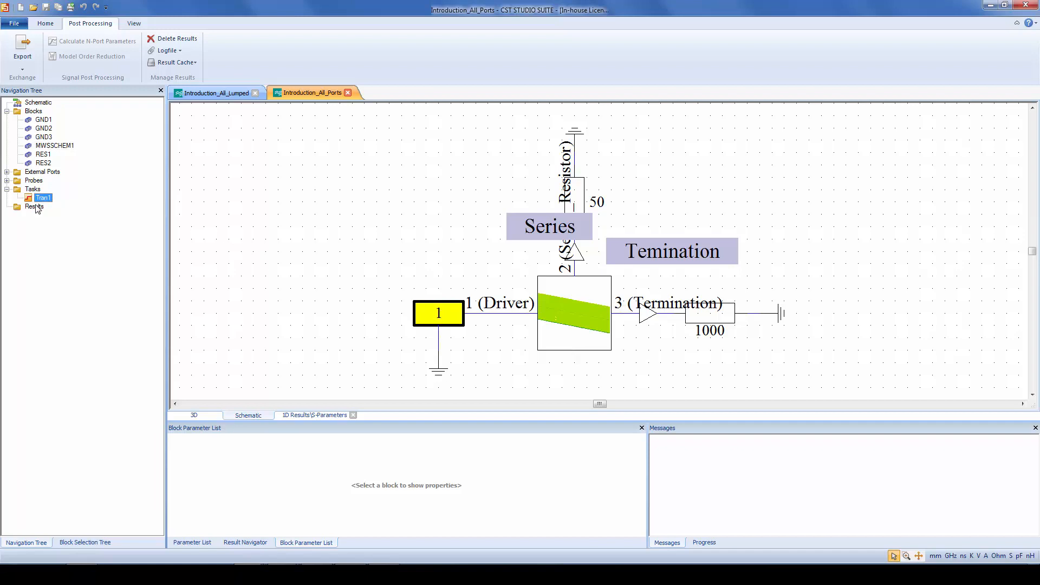
{"action": "double_click", "coordinate": [43, 198]}
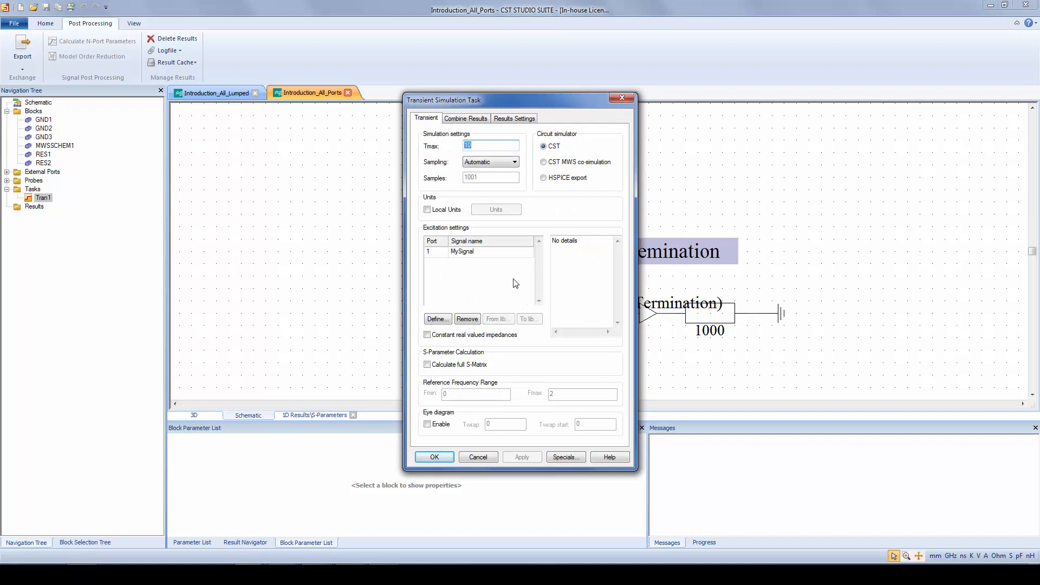
{"action": "left_click", "coordinate": [481, 252]}
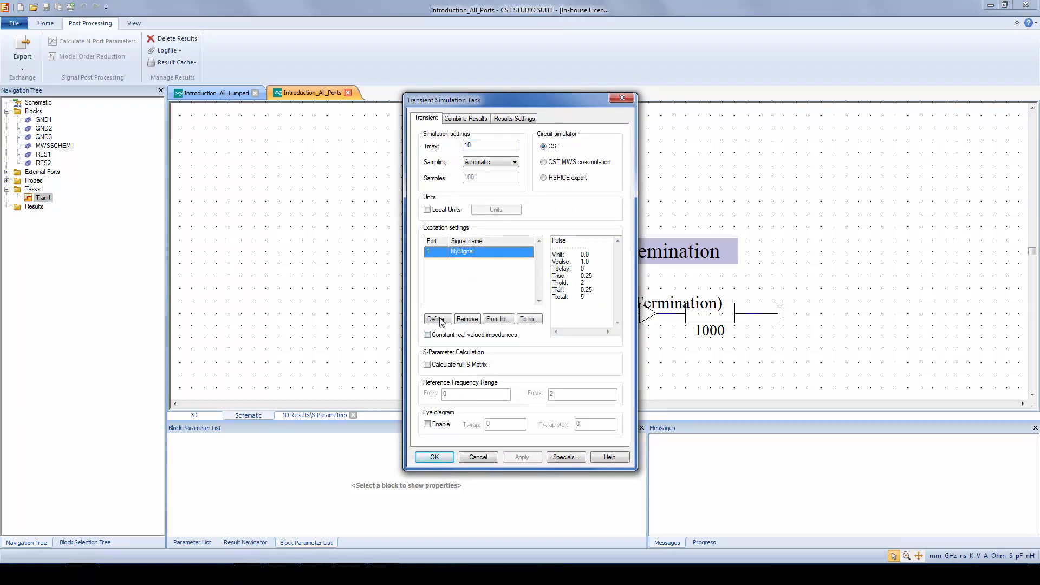
{"action": "left_click", "coordinate": [437, 319]}
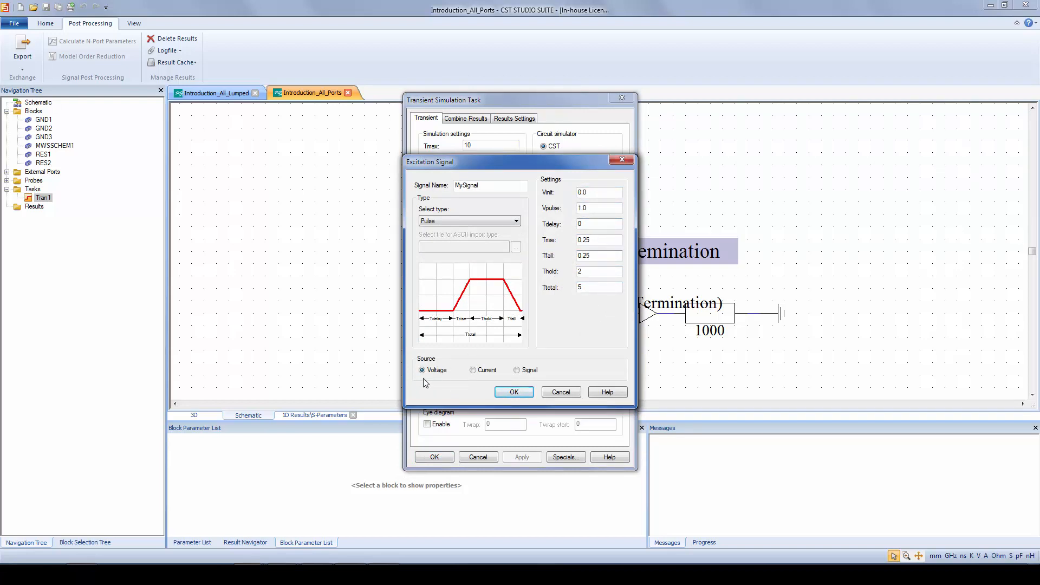
{"action": "left_click", "coordinate": [512, 392]}
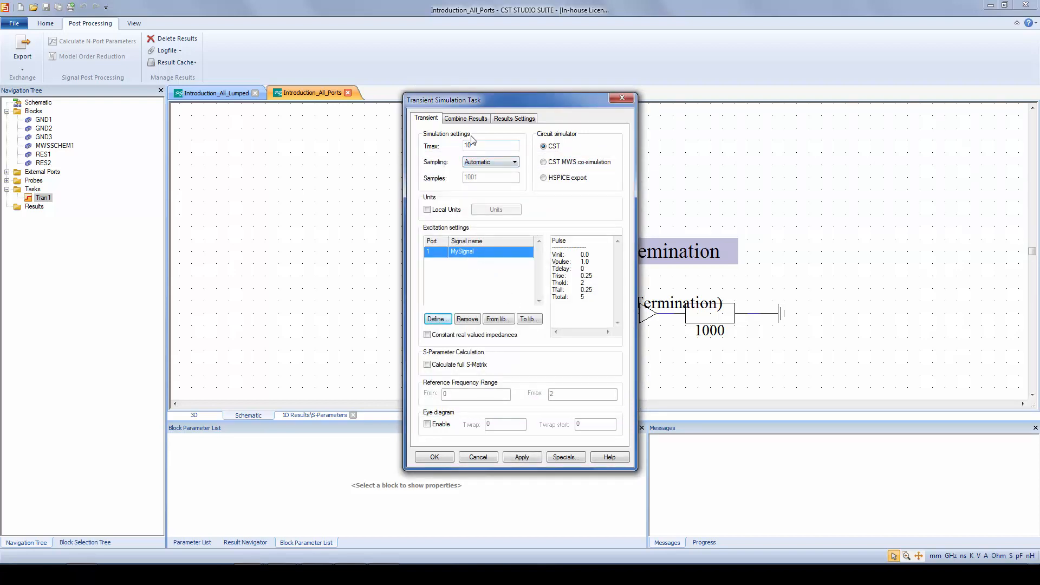
{"action": "left_click", "coordinate": [433, 458]}
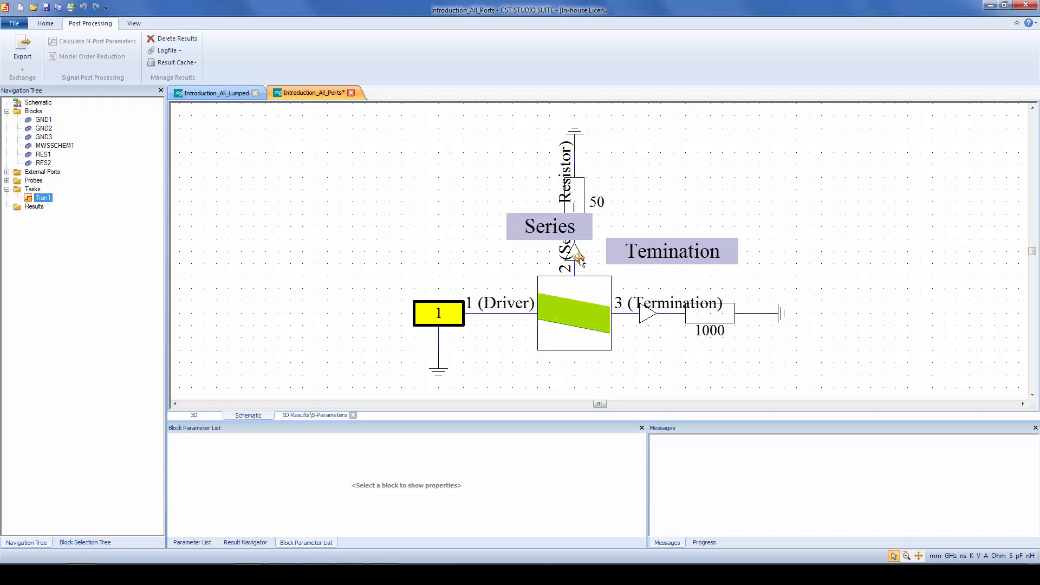
Update the Tran1 task and plot its TD Voltages, isolating the Temination curve
{"action": "right_click", "coordinate": [44, 202]}
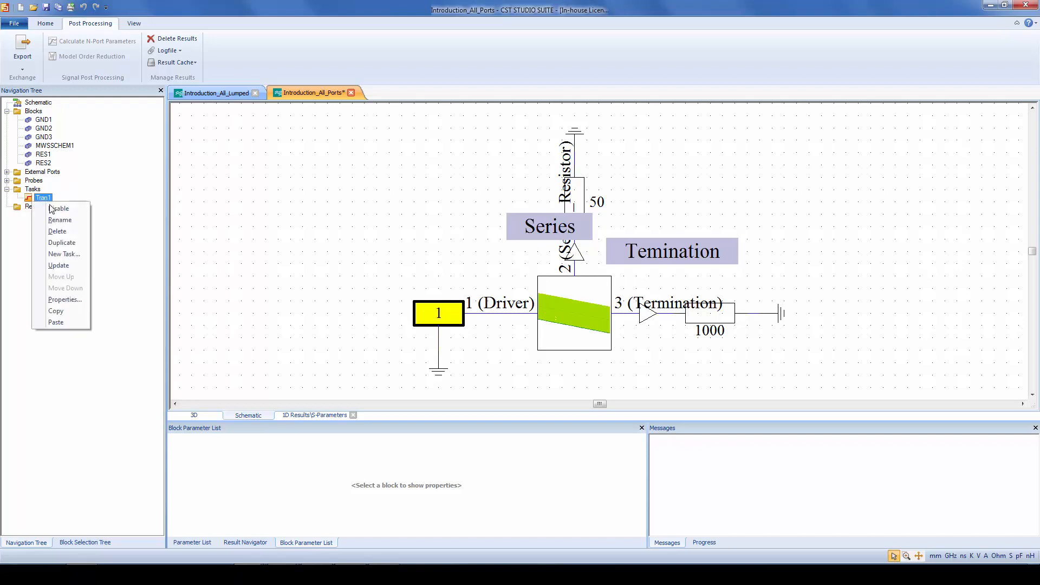
{"action": "left_click", "coordinate": [84, 266]}
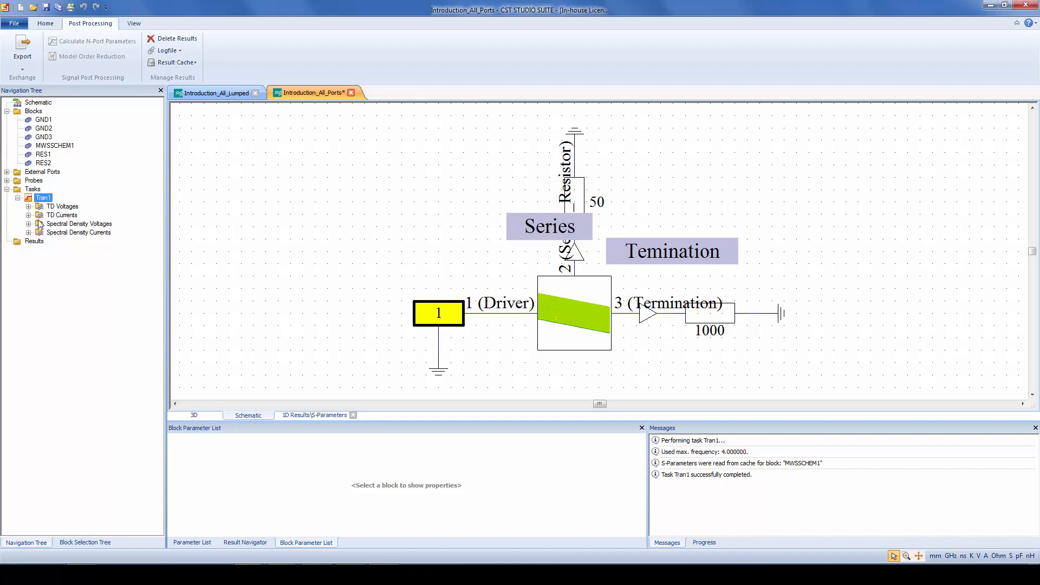
{"action": "left_click", "coordinate": [28, 207]}
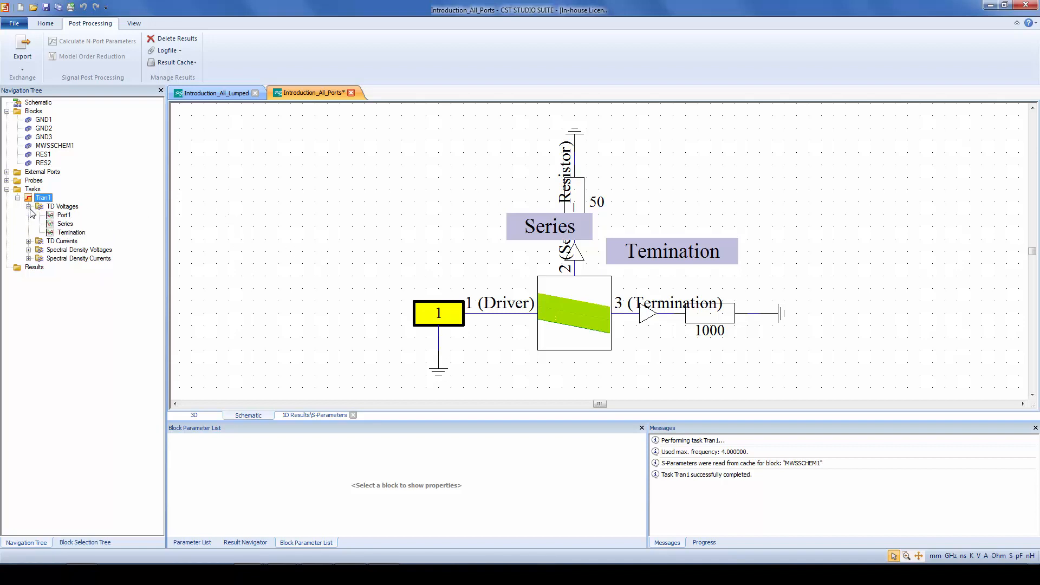
{"action": "left_click", "coordinate": [65, 207]}
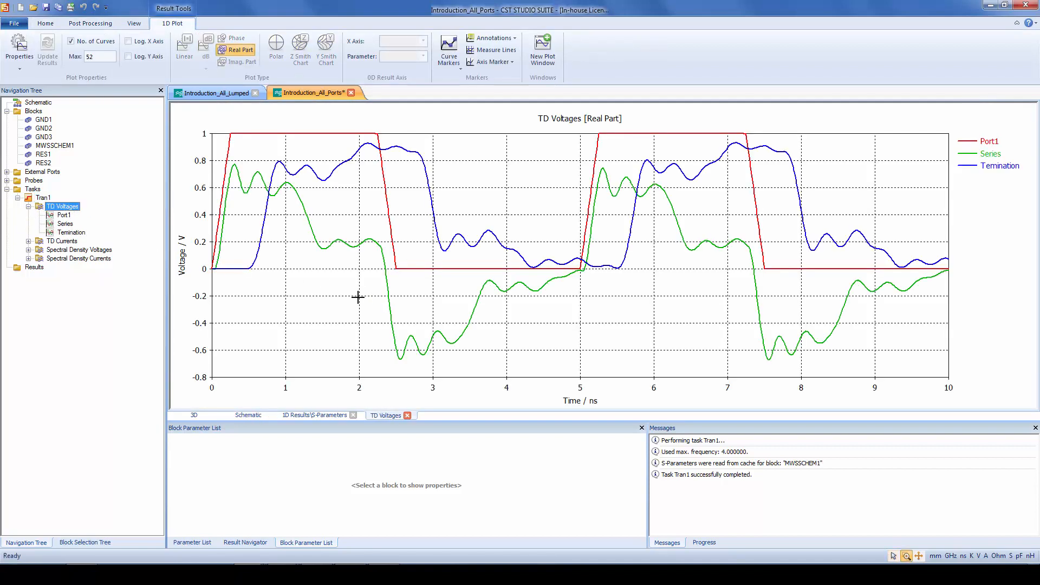
{"action": "left_click", "coordinate": [66, 233]}
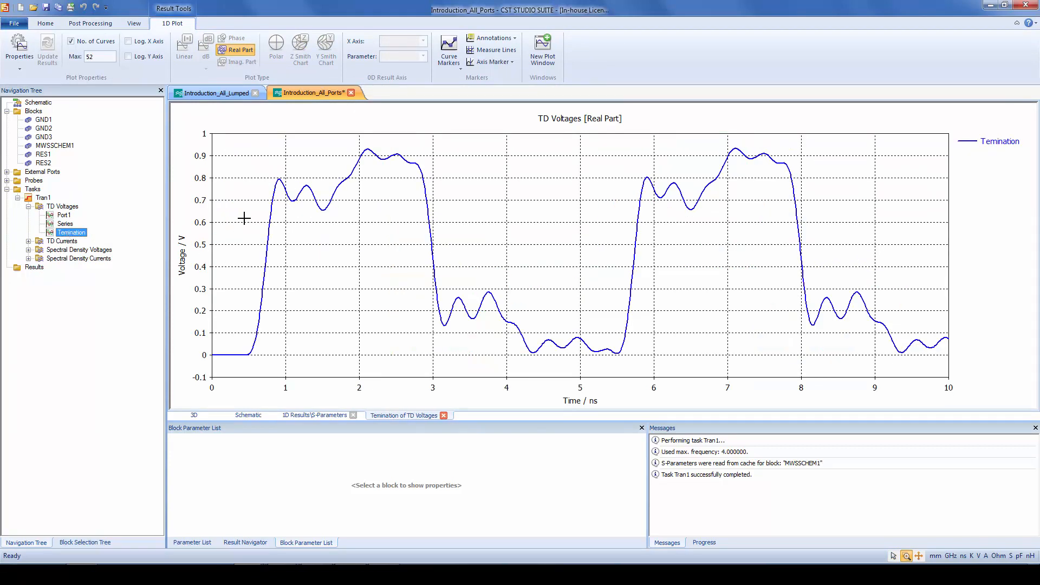
Copy the Temination voltage curve into the comp folder of Introduction_All_Lumped and rename it Temination_50_circuit
{"action": "left_click", "coordinate": [222, 93]}
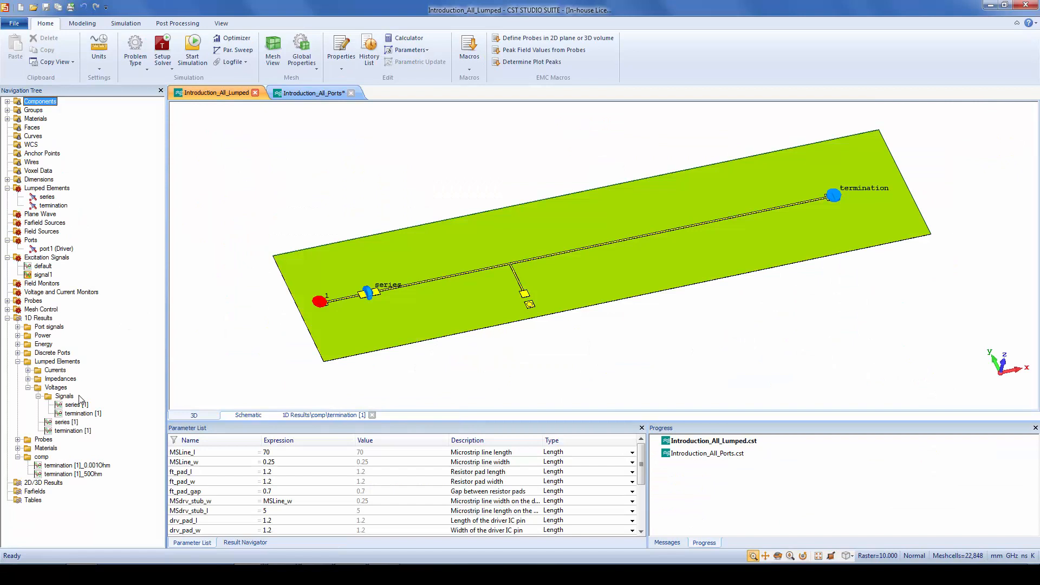
{"action": "left_click", "coordinate": [41, 457]}
{"action": "key", "text": "ctrl+v"}
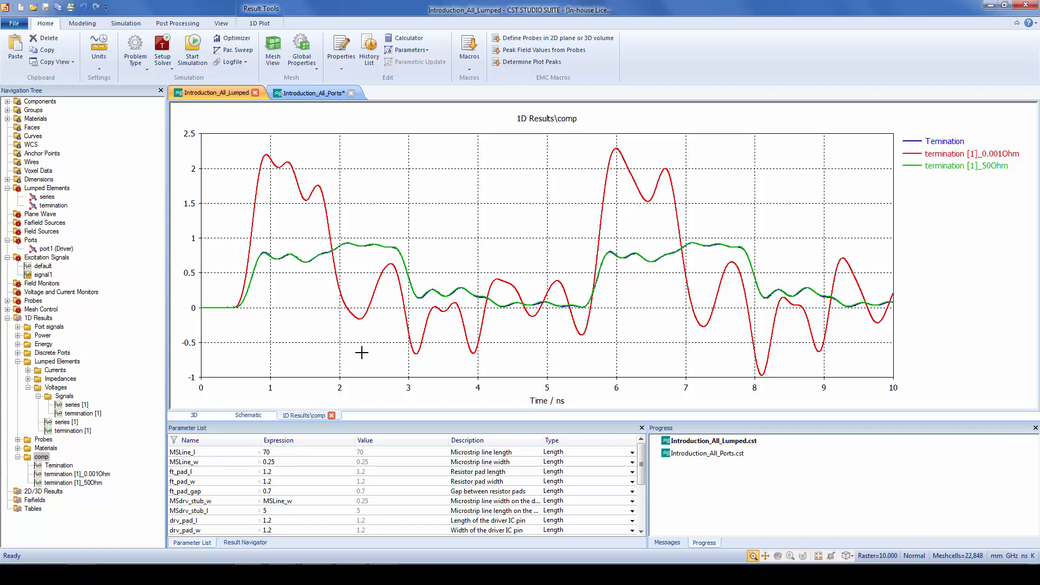
{"action": "left_click", "coordinate": [59, 465]}
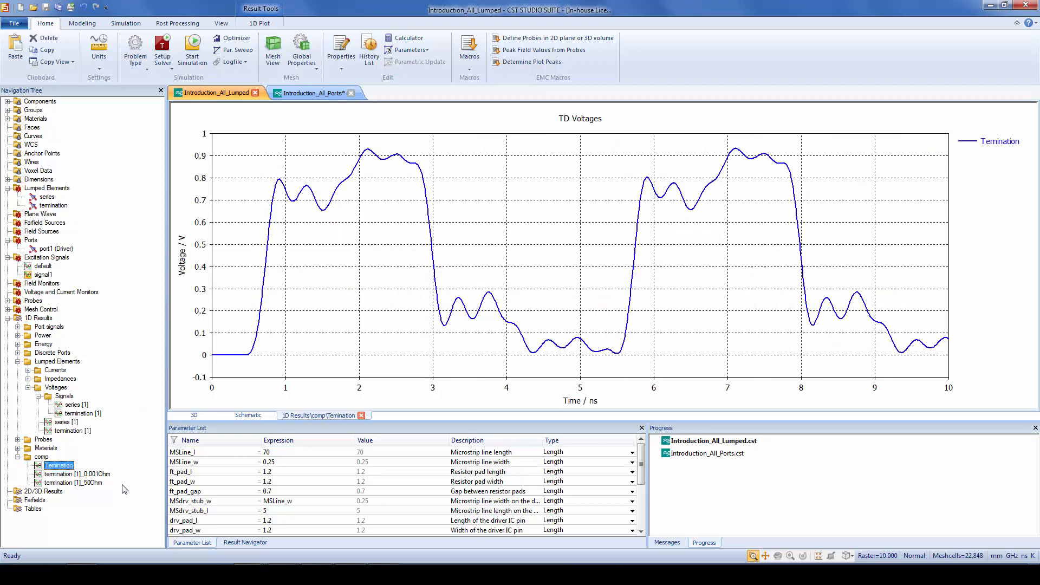
{"action": "key", "text": "F2"}
{"action": "type", "text": "_50_circuit"}
{"action": "key", "text": "Return"}
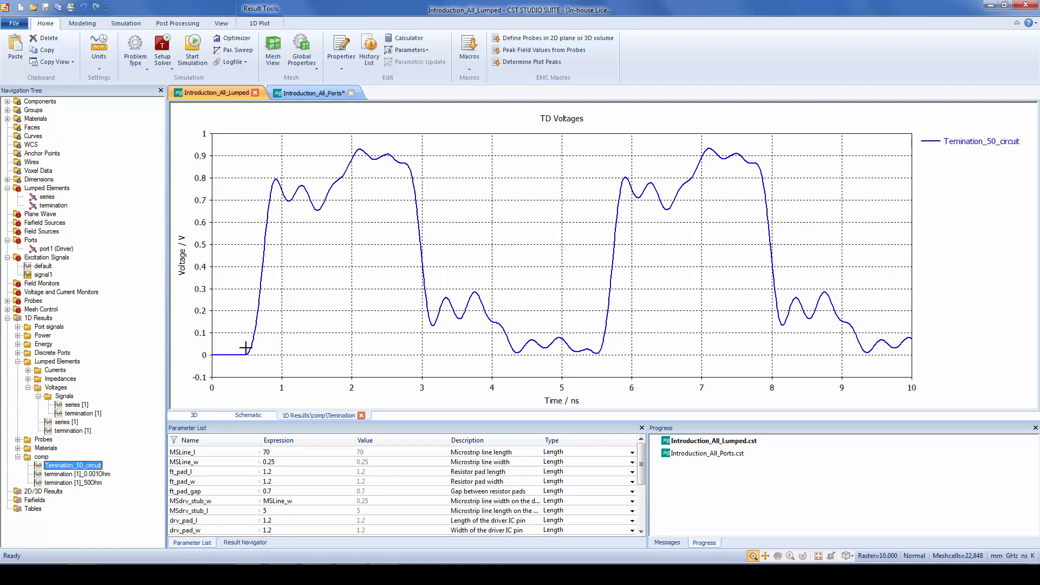
Set the series resistor RES1 to 0.001 Ohm in the Introduction_All_Ports schematic
{"action": "left_click", "coordinate": [335, 95]}
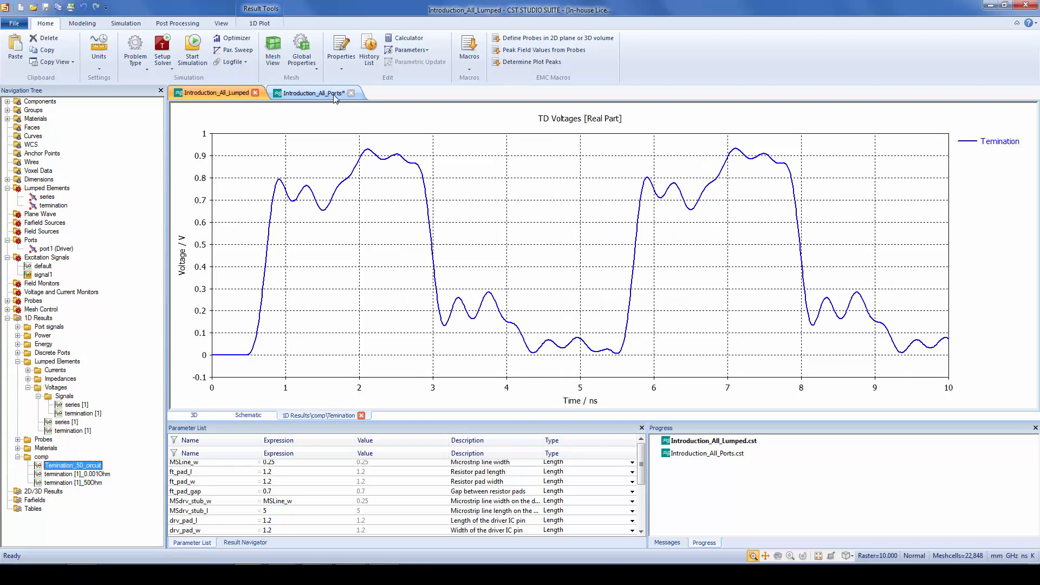
{"action": "left_click", "coordinate": [250, 416]}
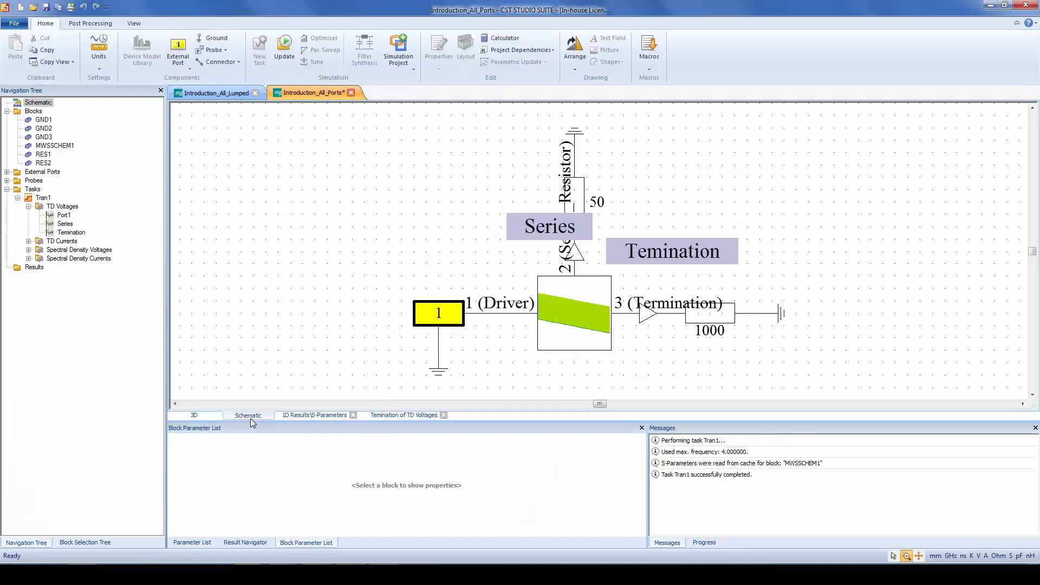
{"action": "left_click", "coordinate": [577, 193]}
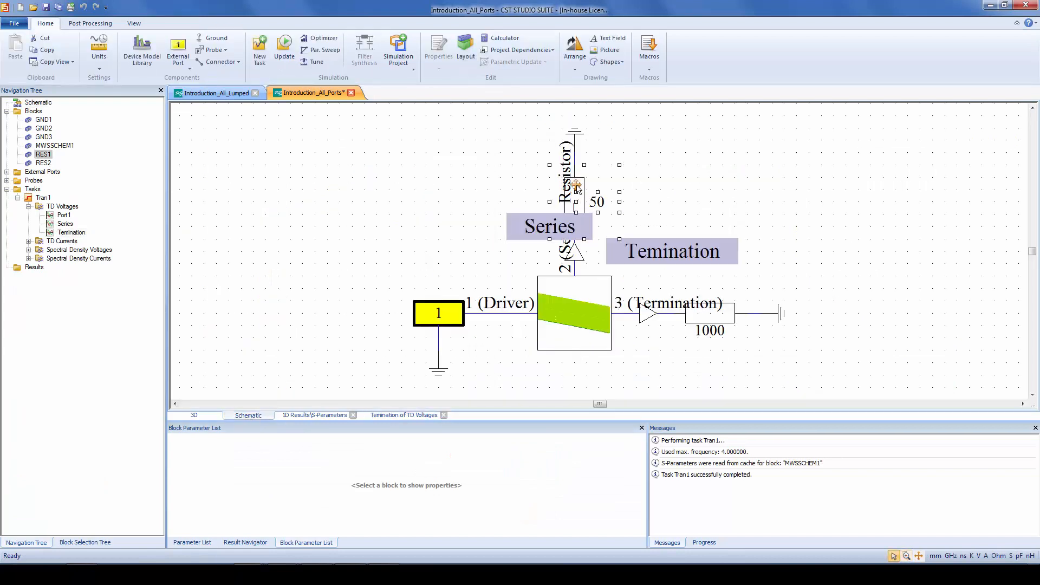
{"action": "left_click", "coordinate": [575, 190]}
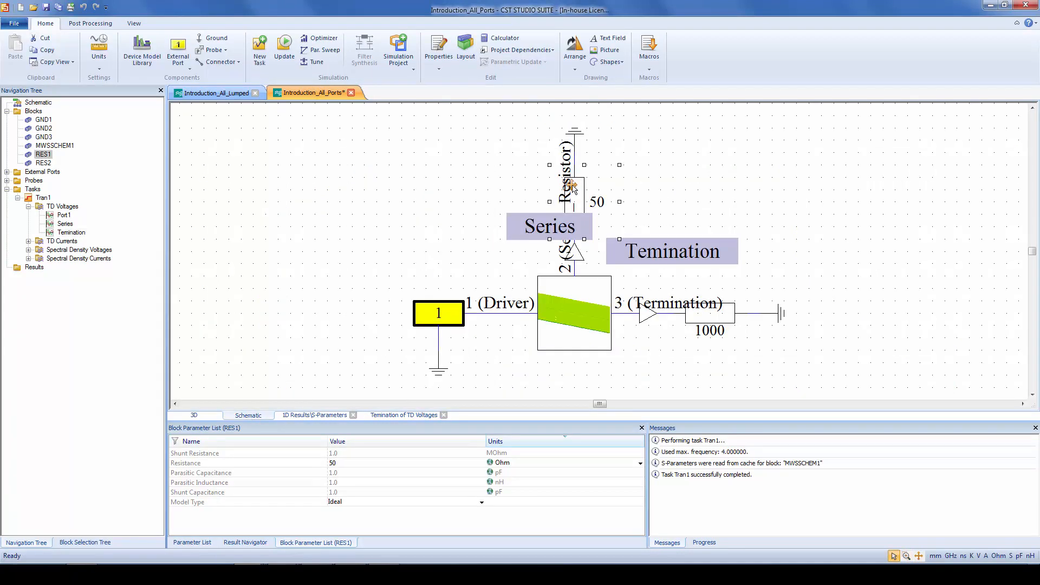
{"action": "left_click", "coordinate": [373, 464]}
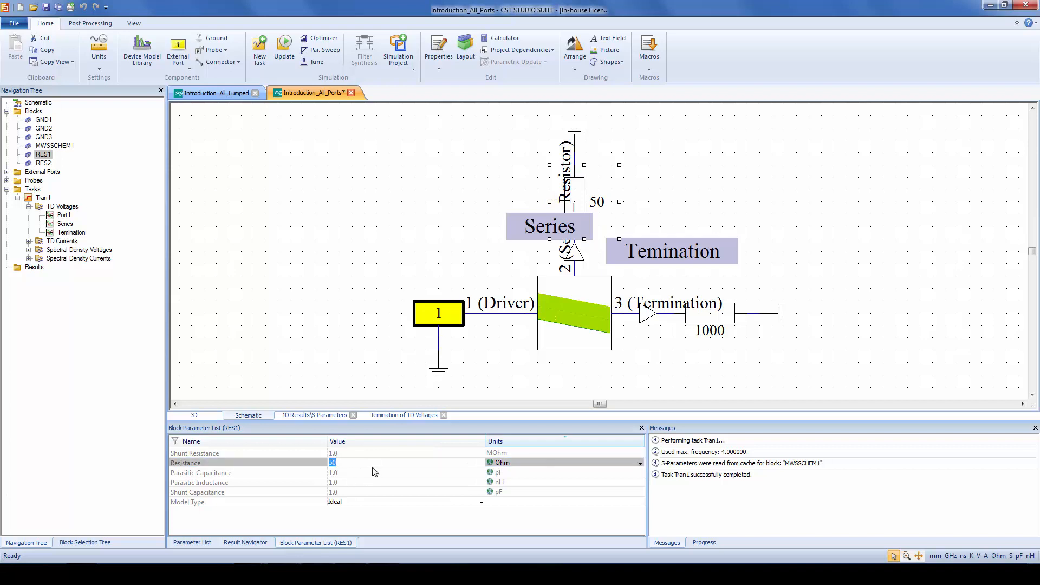
{"action": "type", "text": "0.001"}
{"action": "key", "text": "Return"}
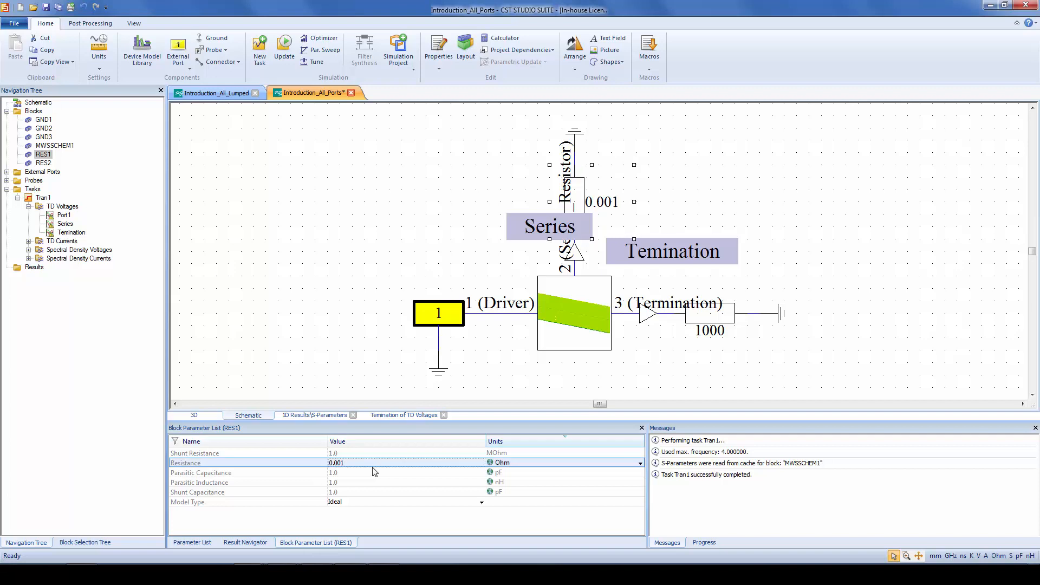
Update the Tran1 task and copy its new Temination voltage curve into the comp folder of Introduction_All_Lumped for comparison
{"action": "left_click", "coordinate": [42, 198]}
{"action": "right_click", "coordinate": [42, 198]}
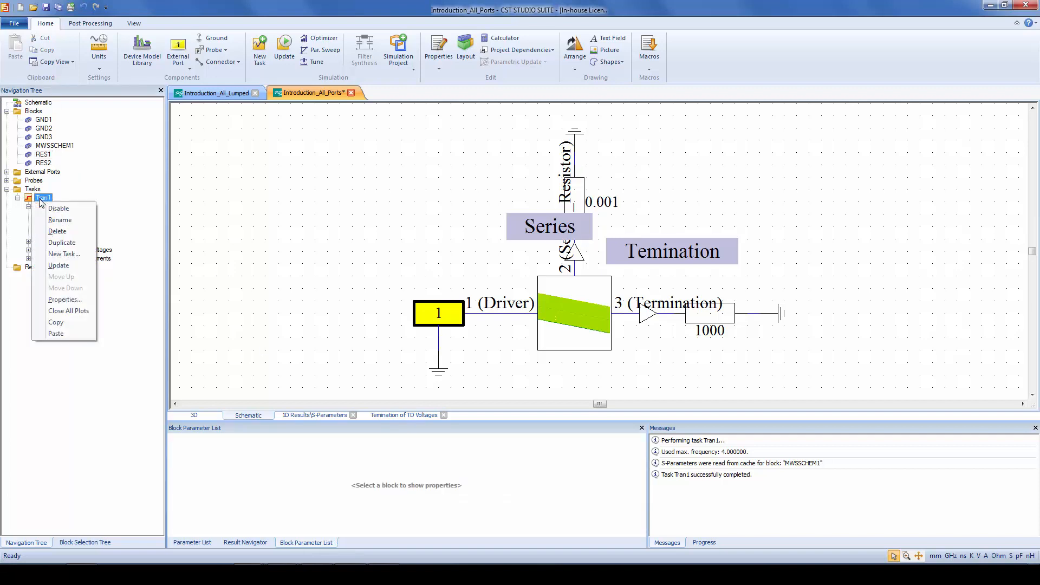
{"action": "left_click", "coordinate": [284, 47]}
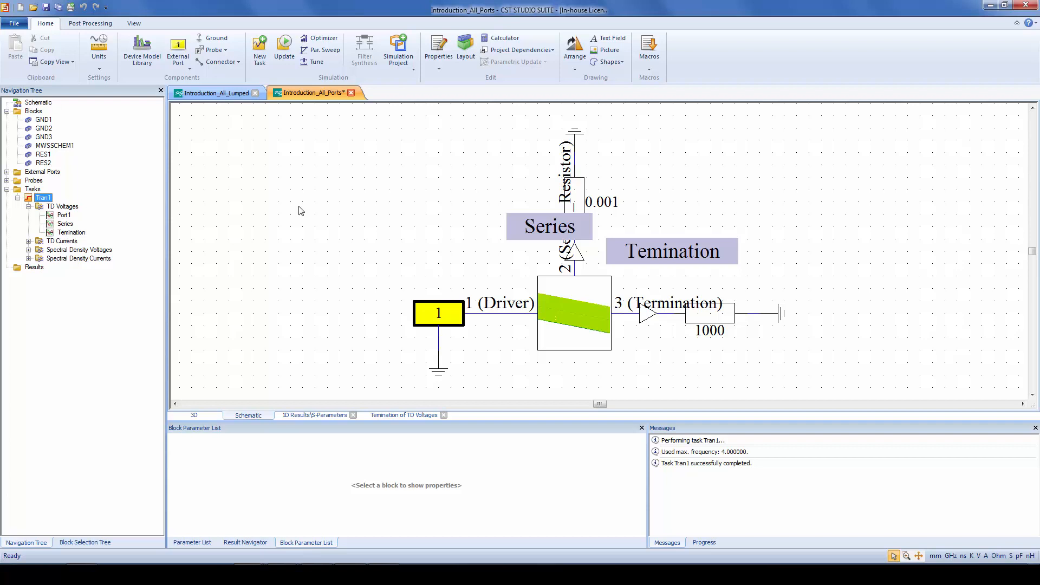
{"action": "left_click", "coordinate": [79, 232]}
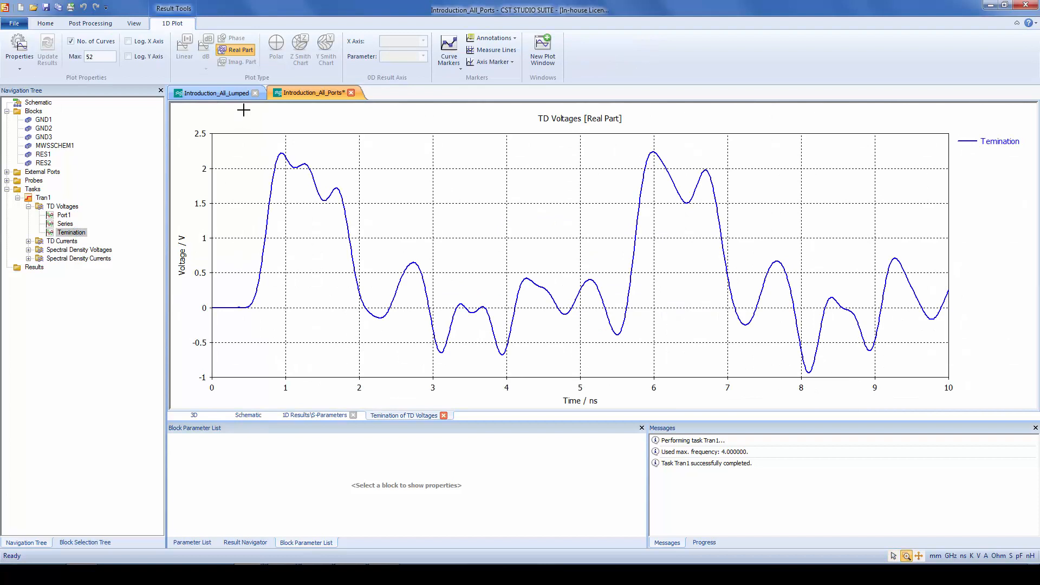
{"action": "left_click", "coordinate": [217, 92]}
{"action": "left_click", "coordinate": [41, 457]}
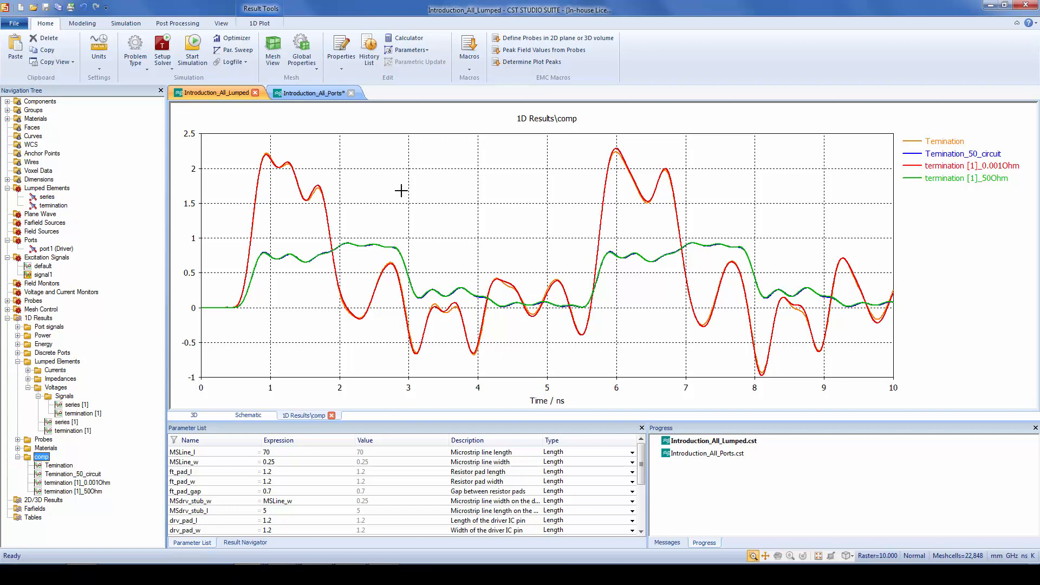
Return to the Introduction_All_Ports schematic and bring up the open PowerPoint presentation windows
{"action": "left_click", "coordinate": [319, 93]}
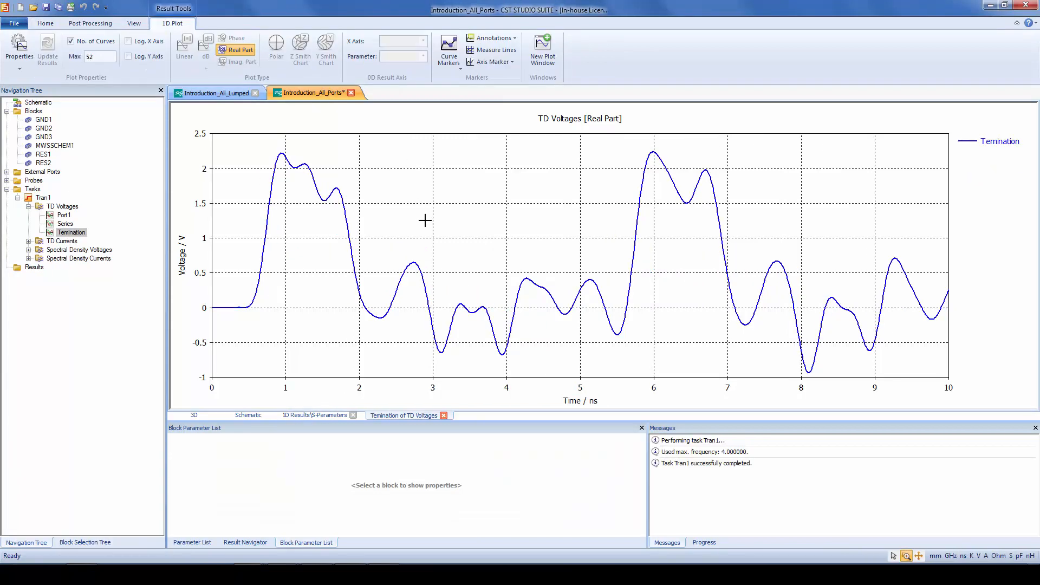
{"action": "left_click", "coordinate": [249, 415]}
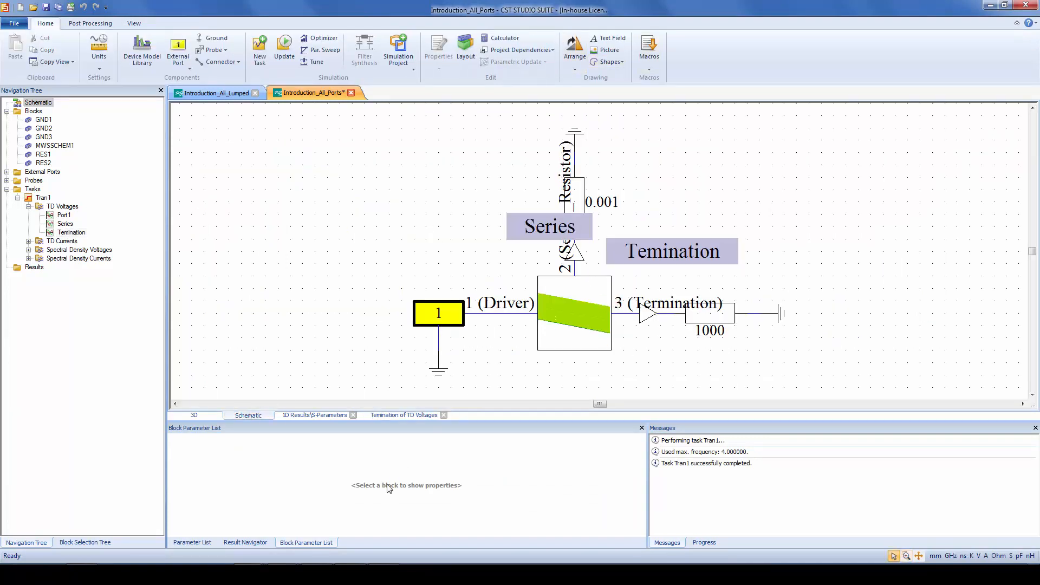
{"action": "left_click", "coordinate": [283, 574]}
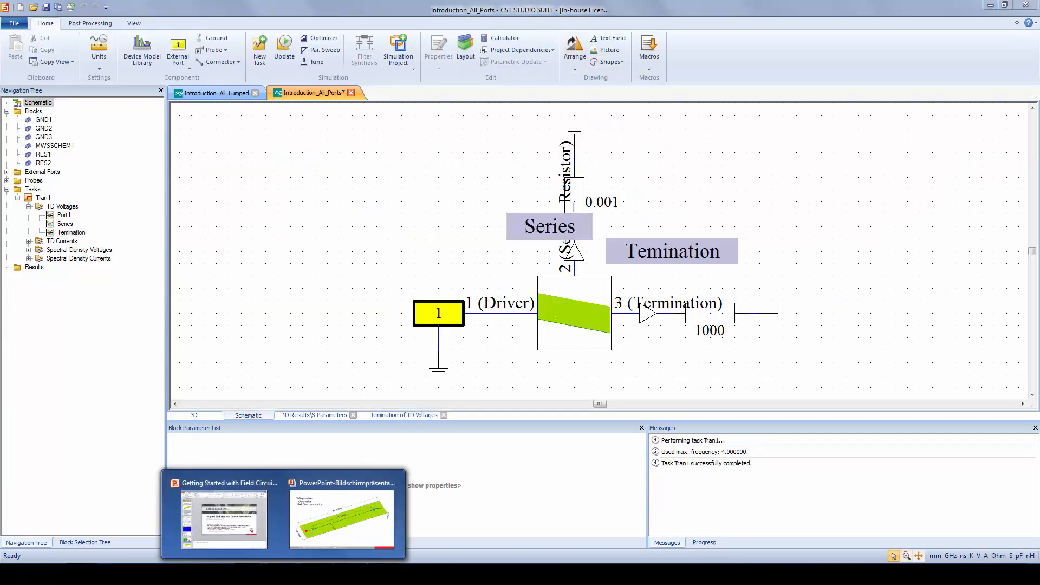
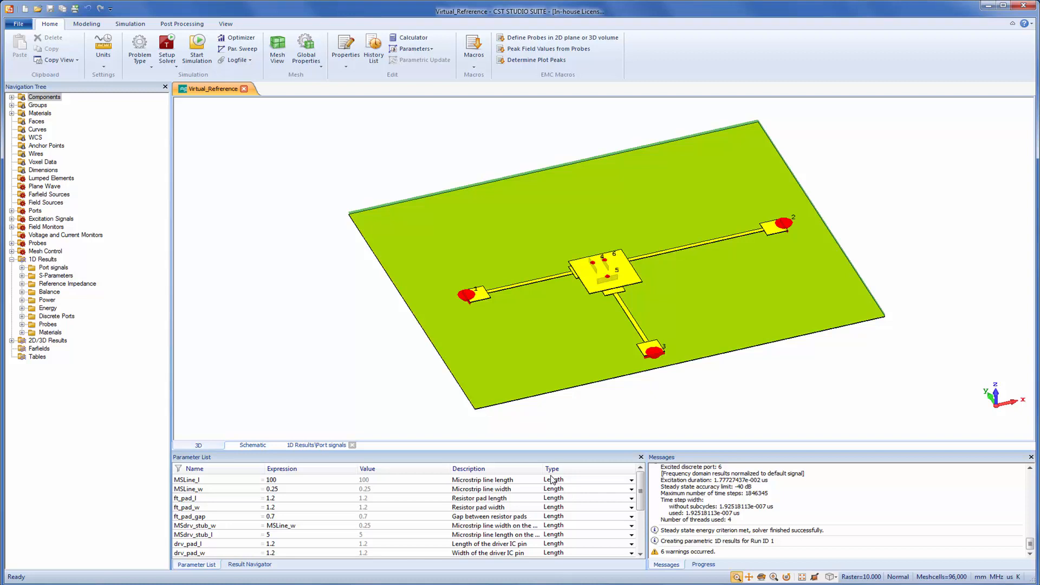
Switch to the Virtual_Refrerence project window showing the three-branch microstrip 3D model
{"action": "key", "text": "alt+Tab"}
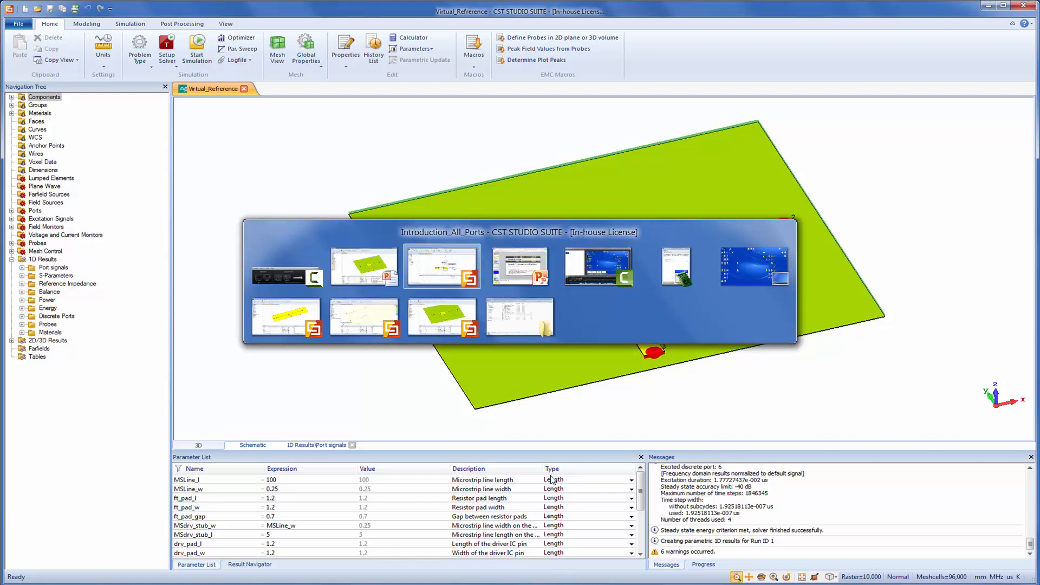
{"action": "left_click", "coordinate": [444, 319]}
{"action": "left_click_drag", "start_coordinate": [536, 332], "coordinate": [571, 324]}
{"action": "scroll", "coordinate": [542, 230], "scroll_direction": "up", "scroll_amount": 6}
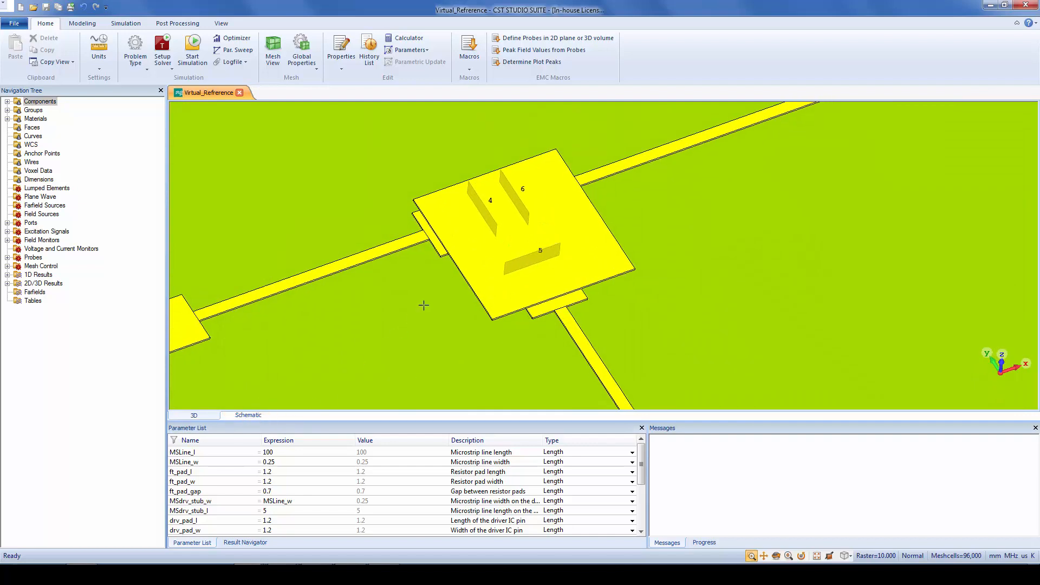
Temporarily hide the Virtual_Reference plate to inspect ports 4, 5 and 6 beneath it, and show it again
{"action": "left_click", "coordinate": [543, 233]}
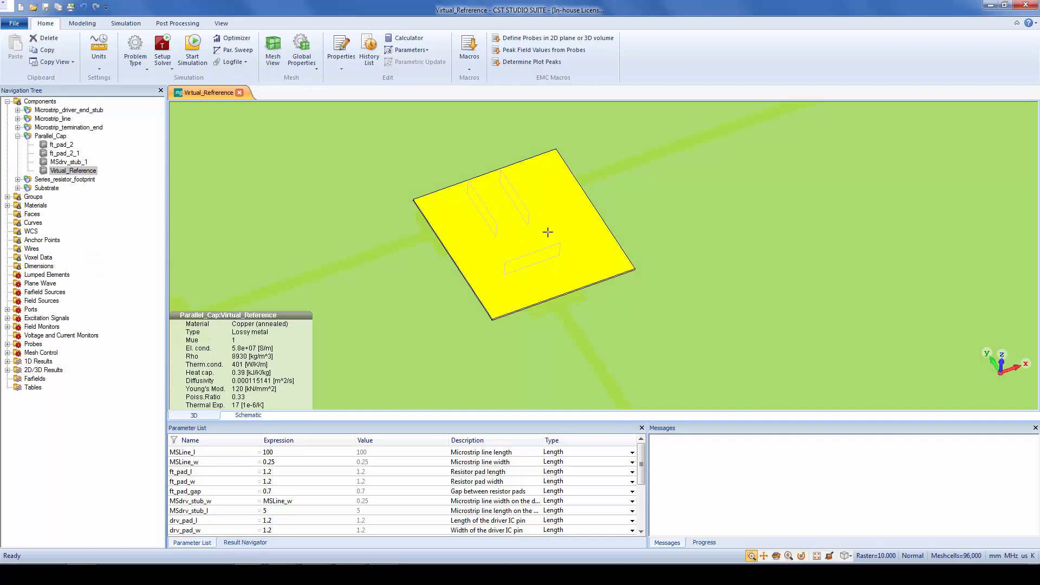
{"action": "key", "text": "ctrl+h"}
{"action": "scroll", "coordinate": [548, 238], "scroll_direction": "down", "scroll_amount": 5}
{"action": "left_click", "coordinate": [883, 141]}
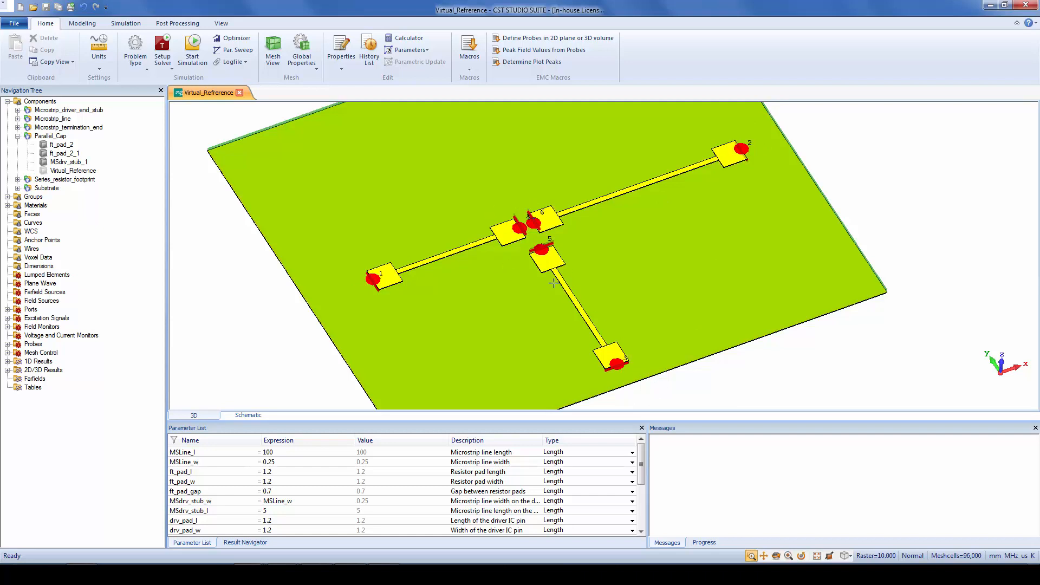
{"action": "scroll", "coordinate": [508, 243], "scroll_direction": "up", "scroll_amount": 4}
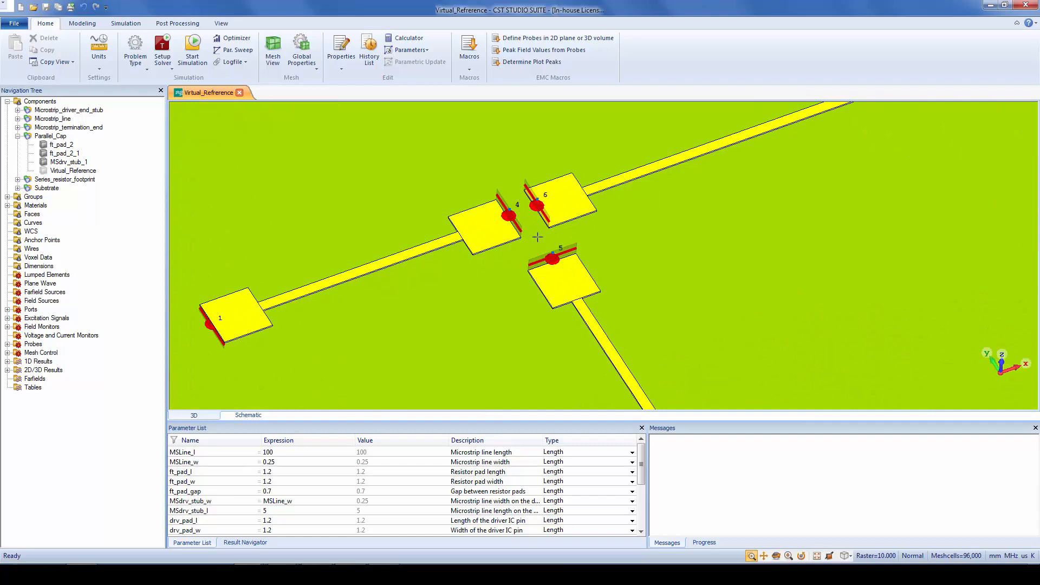
{"action": "key", "text": "ctrl+shift+h"}
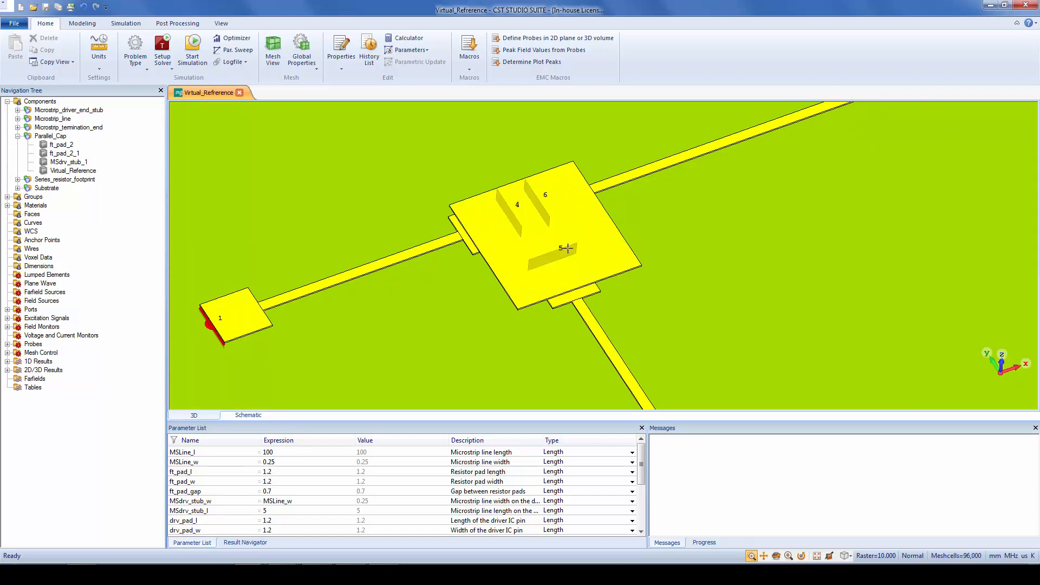
Examine the Virtual_Reference plate and its port connections to the microstrip pads from side and perspective views
{"action": "double_click", "coordinate": [575, 208]}
{"action": "left_click_drag", "start_coordinate": [590, 261], "coordinate": [556, 157], "text": "ctrl"}
{"action": "scroll", "coordinate": [562, 227], "scroll_direction": "up", "scroll_amount": 10}
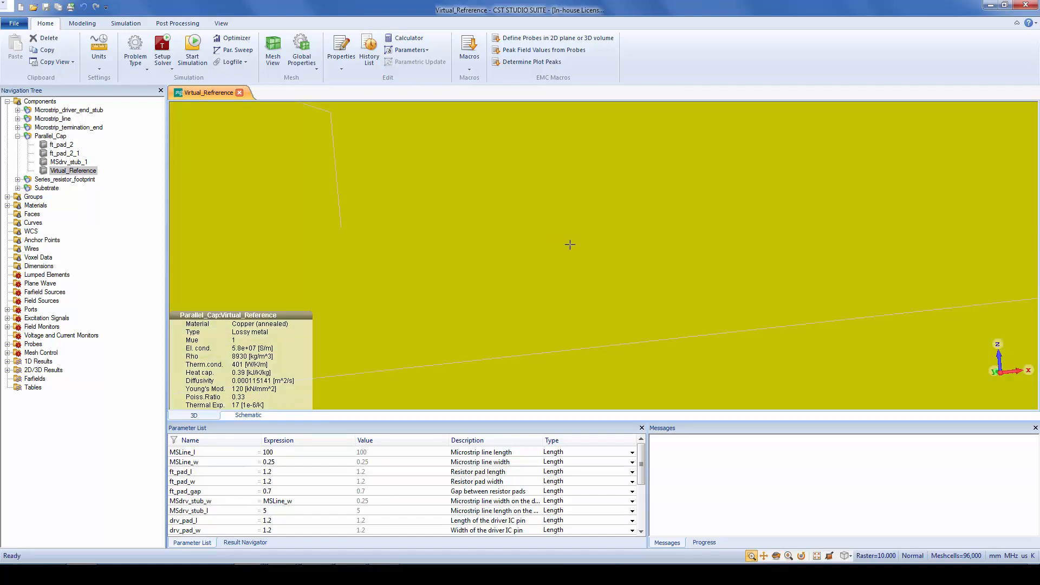
{"action": "scroll", "coordinate": [571, 244], "scroll_direction": "down", "scroll_amount": 5}
{"action": "scroll", "coordinate": [551, 247], "scroll_direction": "down", "scroll_amount": 5}
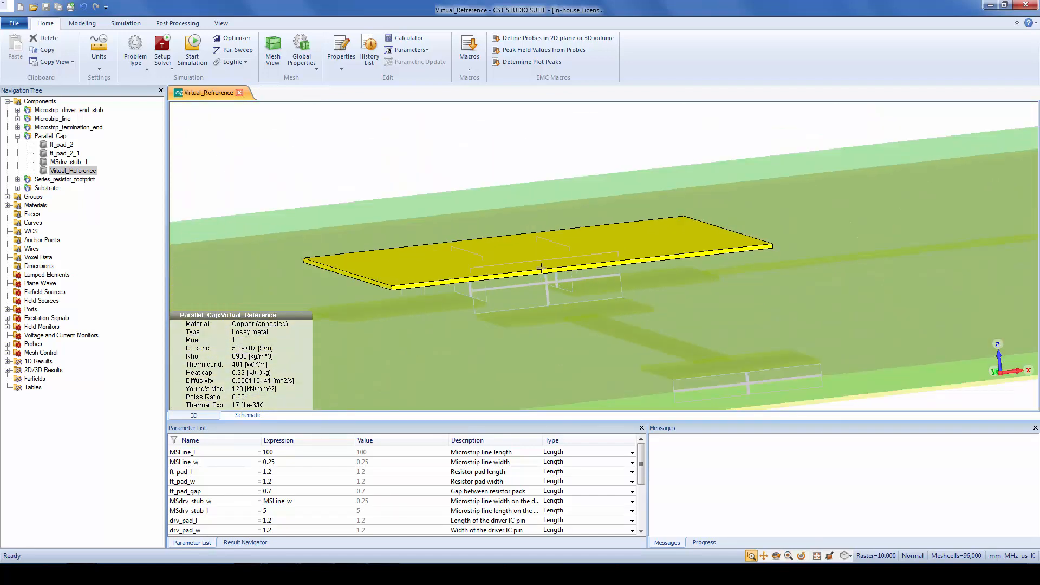
{"action": "mouse_move", "coordinate": [606, 211]}
{"action": "left_mouse_down", "text": "ctrl"}
{"action": "mouse_move", "coordinate": [647, 200]}
{"action": "mouse_move", "coordinate": [575, 208]}
{"action": "left_mouse_up", "text": "ctrl"}
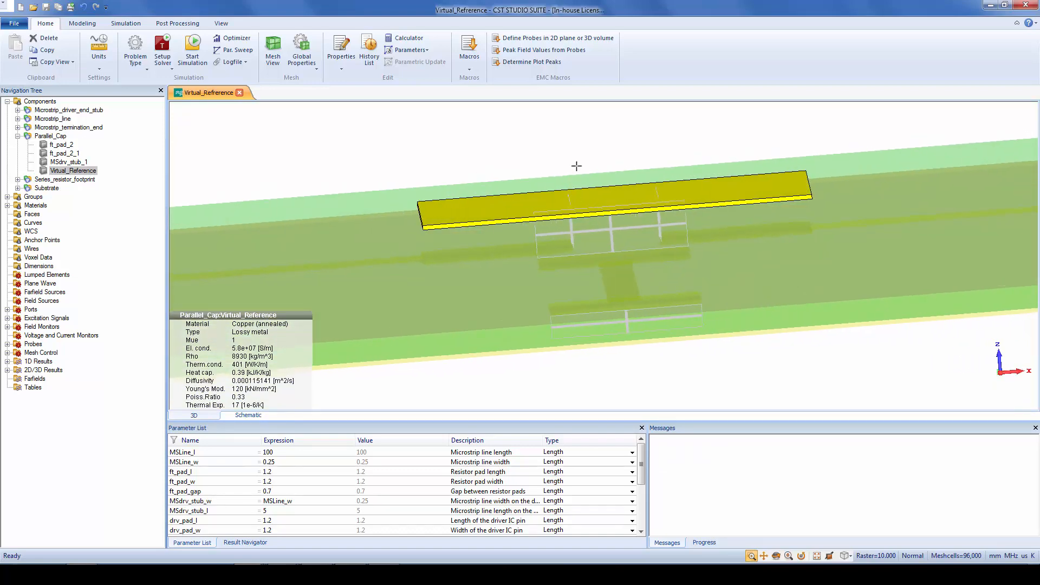
{"action": "double_click", "coordinate": [577, 139]}
{"action": "left_click_drag", "start_coordinate": [659, 208], "coordinate": [722, 262], "text": "ctrl"}
{"action": "scroll", "coordinate": [700, 267], "scroll_direction": "down", "scroll_amount": 4}
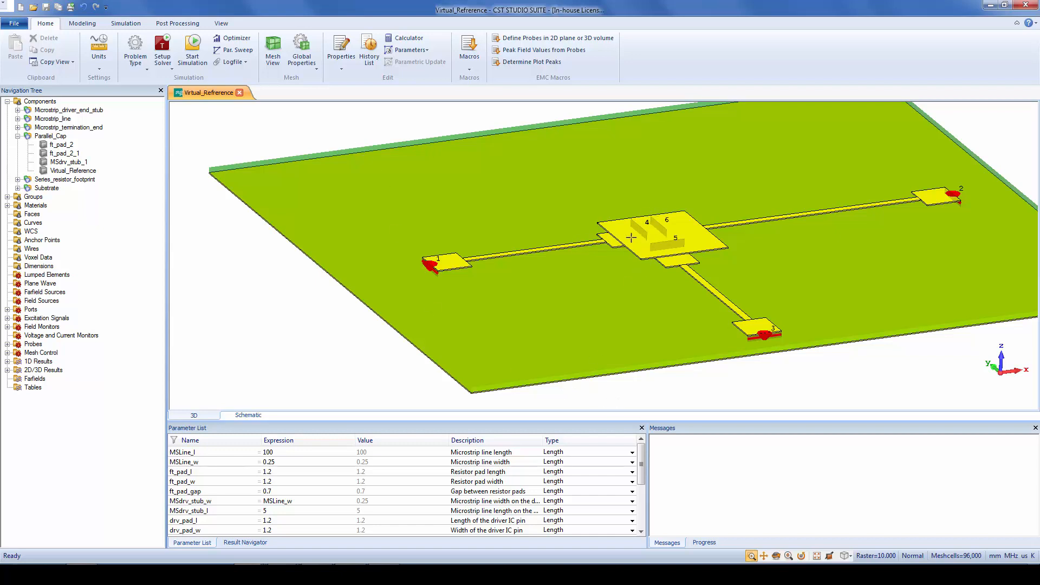
{"action": "left_click", "coordinate": [685, 234]}
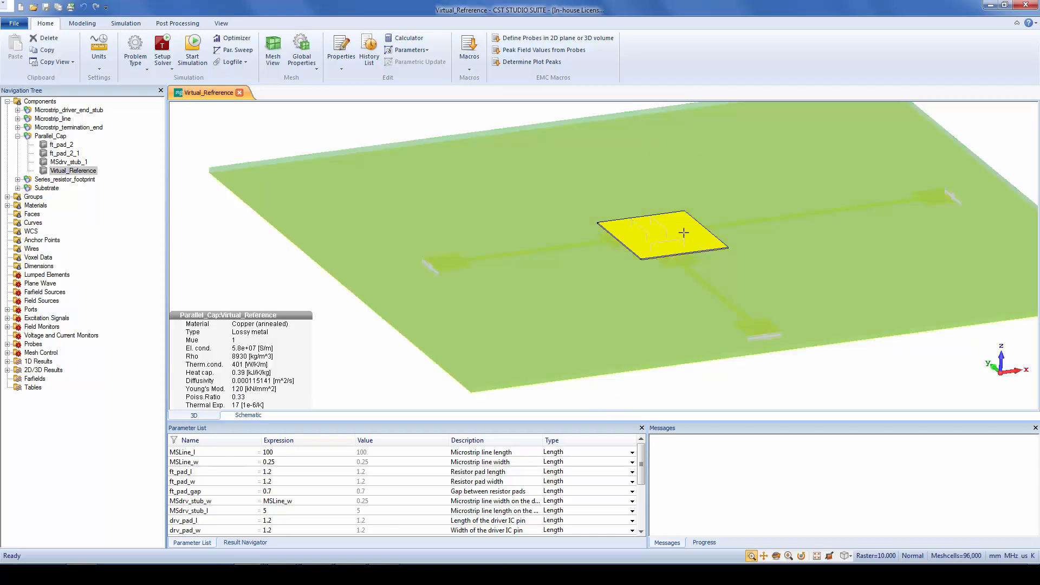
{"action": "left_click", "coordinate": [796, 374]}
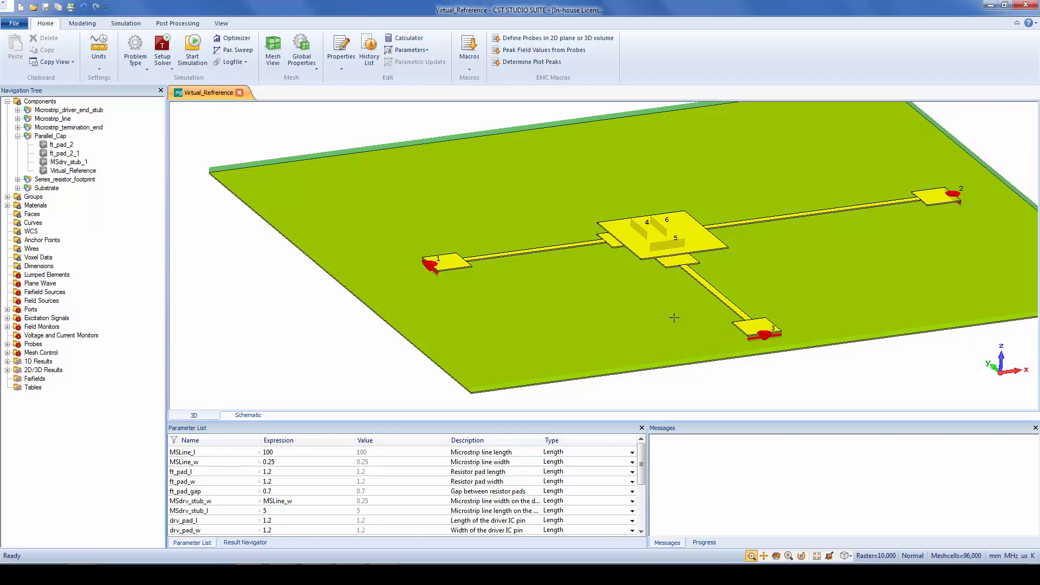
Open the Virtual_Refrerence schematic and move external port 1 closer to the block's Gate Driver pin
{"action": "left_click", "coordinate": [248, 414]}
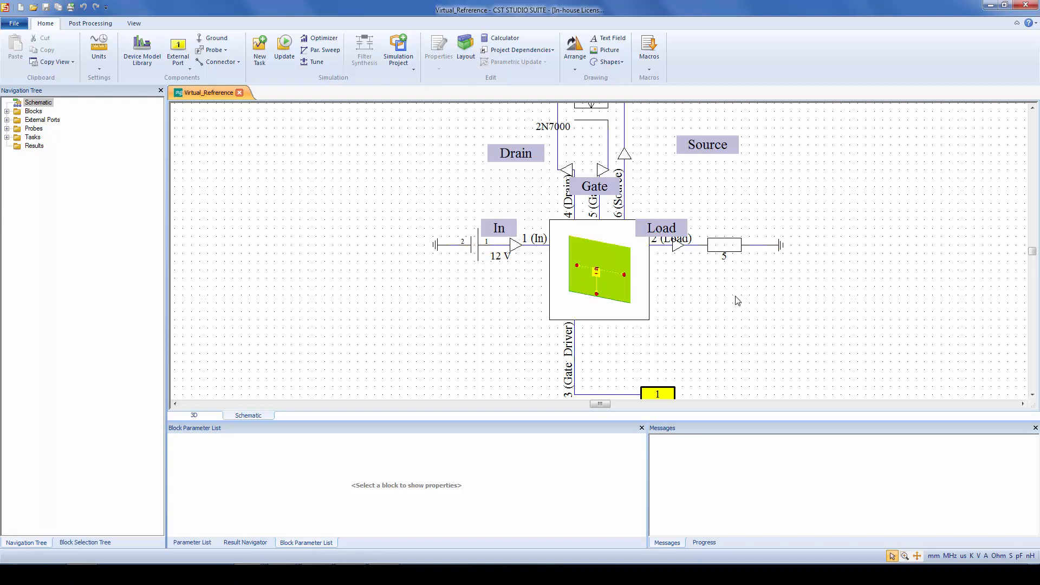
{"action": "scroll", "coordinate": [737, 301], "scroll_direction": "down", "scroll_amount": 1}
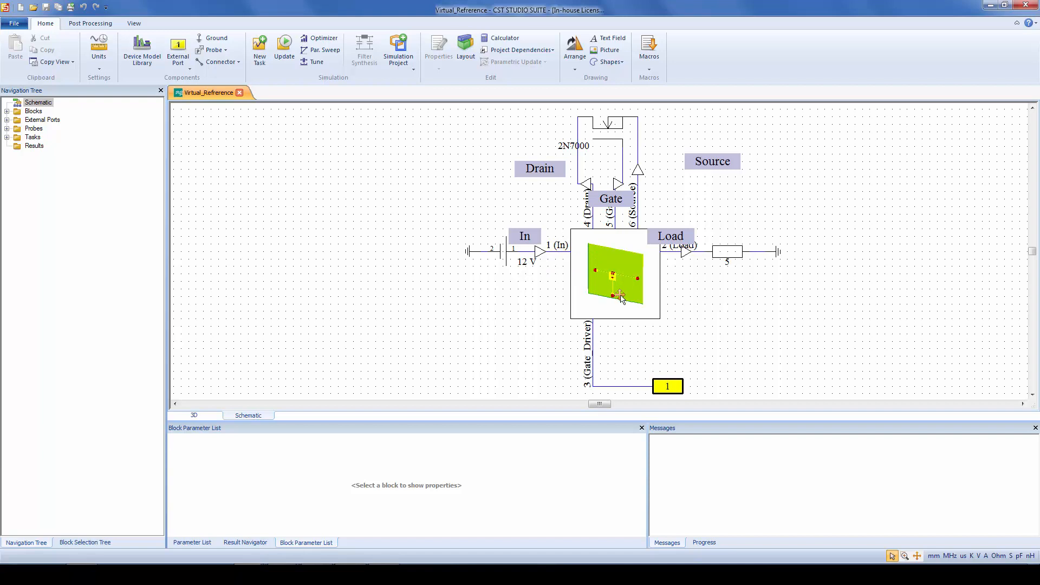
{"action": "left_click", "coordinate": [640, 379]}
{"action": "left_click_drag", "start_coordinate": [640, 379], "coordinate": [615, 364]}
{"action": "left_click", "coordinate": [666, 357]}
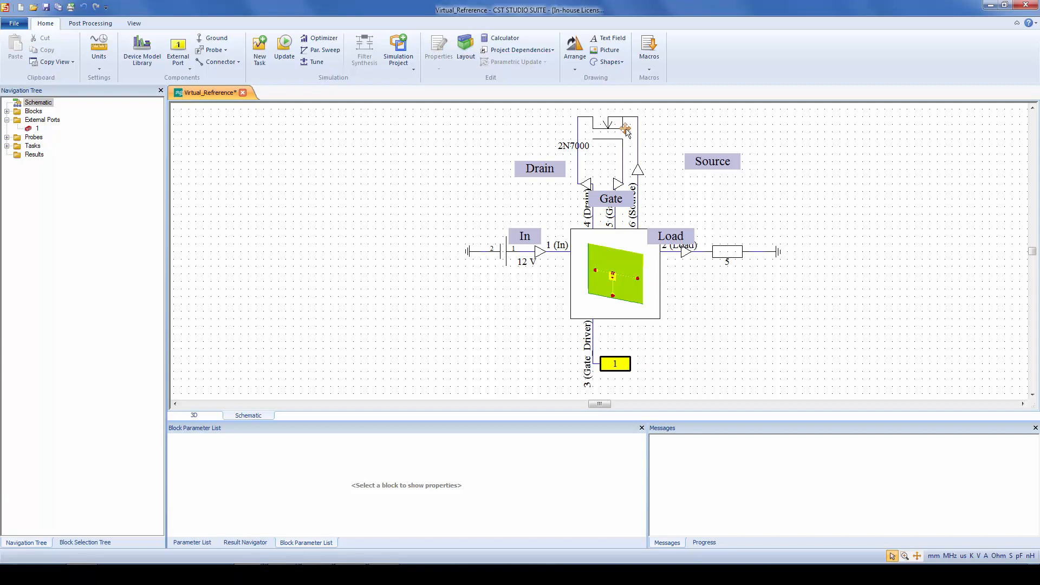
{"action": "scroll", "coordinate": [653, 130], "scroll_direction": "up", "scroll_amount": 2}
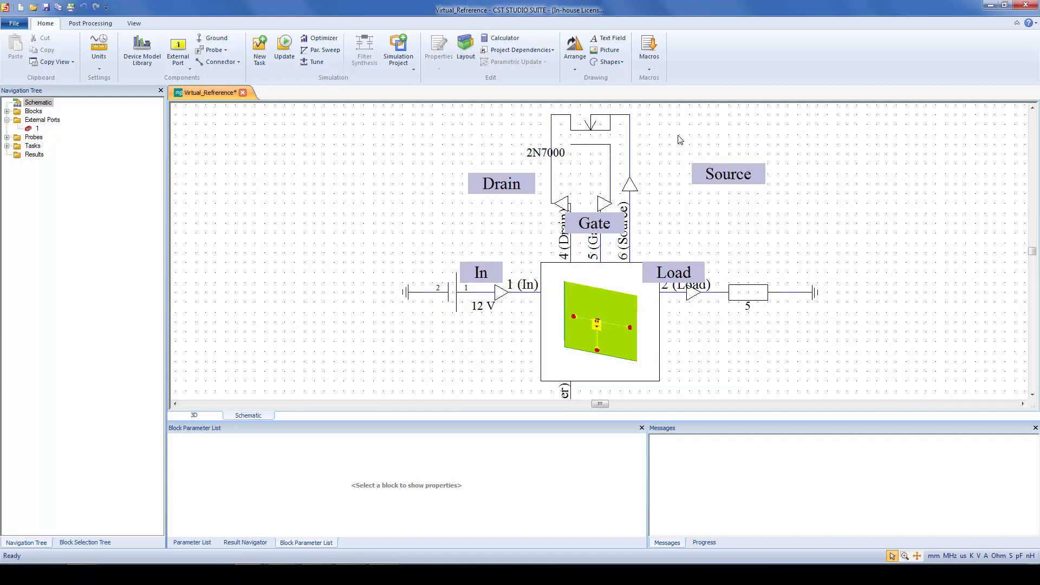
{"action": "middle_click_drag", "start_coordinate": [677, 135], "coordinate": [686, 156]}
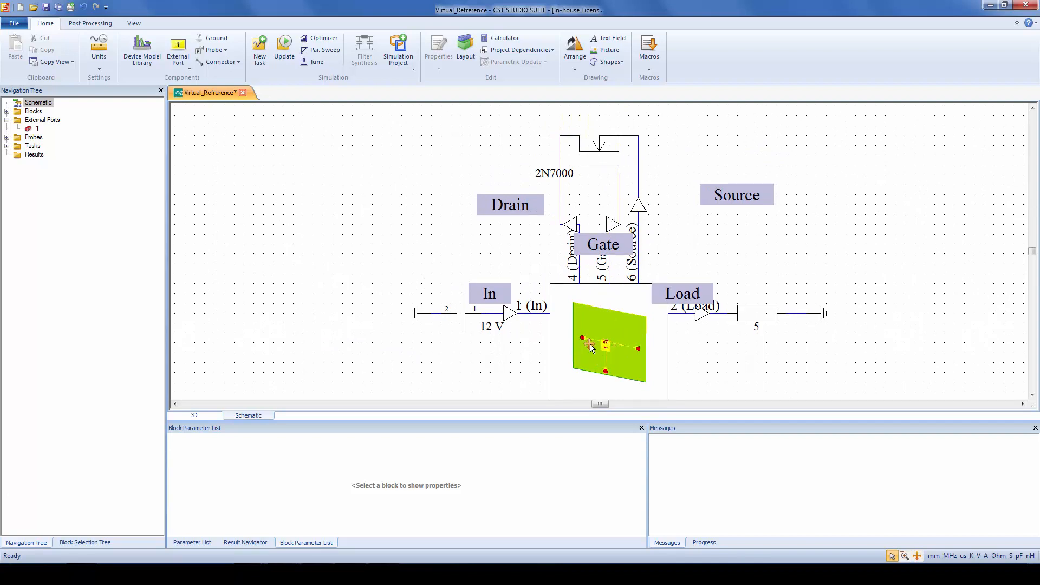
Review the Tran1 transient task settings and the pulse parameters of the MySignal excitation on port 1
{"action": "left_click", "coordinate": [7, 146]}
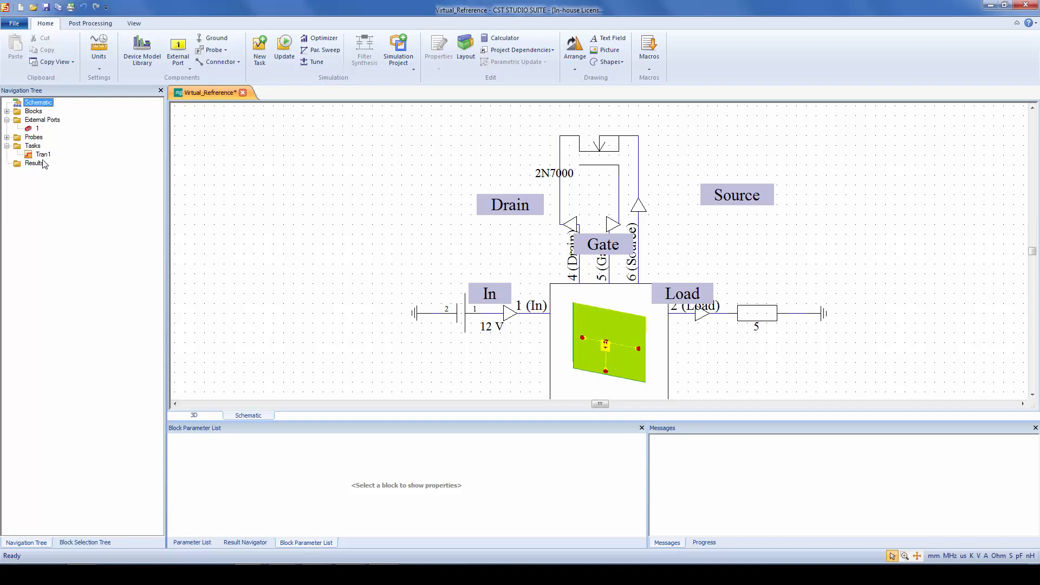
{"action": "double_click", "coordinate": [43, 156]}
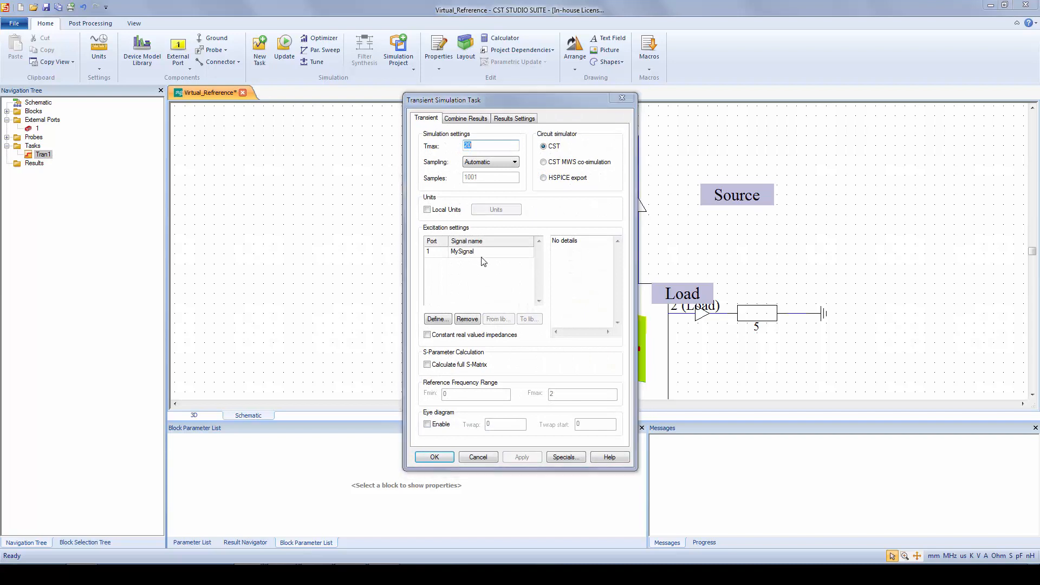
{"action": "left_click", "coordinate": [486, 253]}
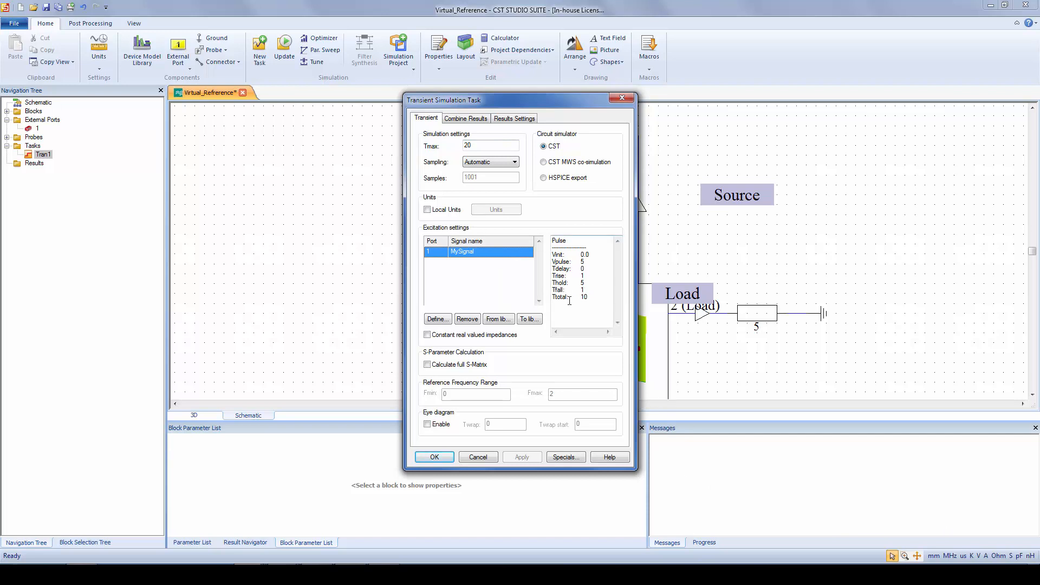
{"action": "left_click", "coordinate": [434, 457]}
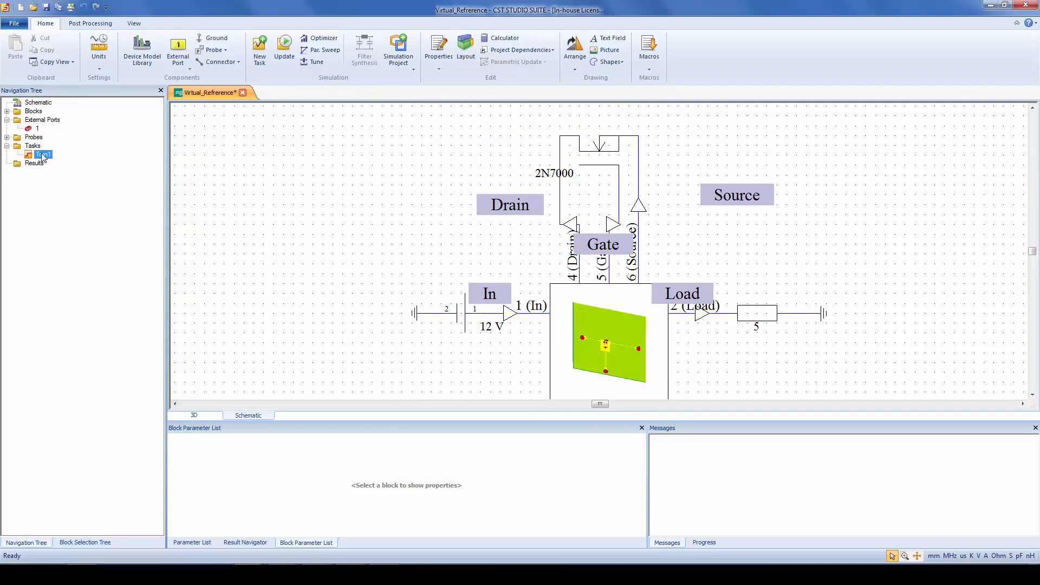
Update the Tran1 task and plot its TD Currents results
{"action": "right_click", "coordinate": [42, 157]}
{"action": "left_click", "coordinate": [84, 227]}
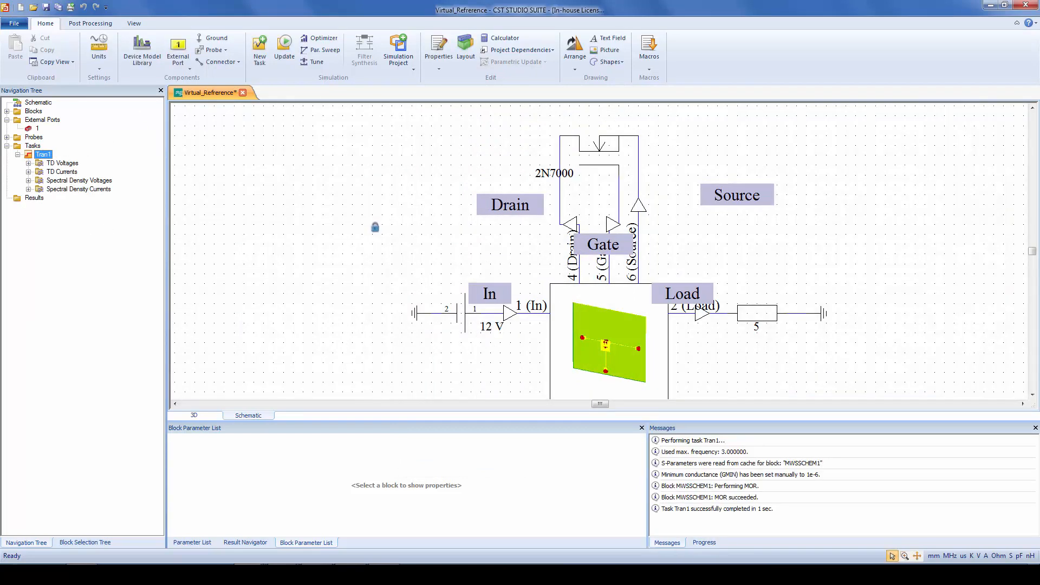
{"action": "left_click", "coordinate": [71, 172]}
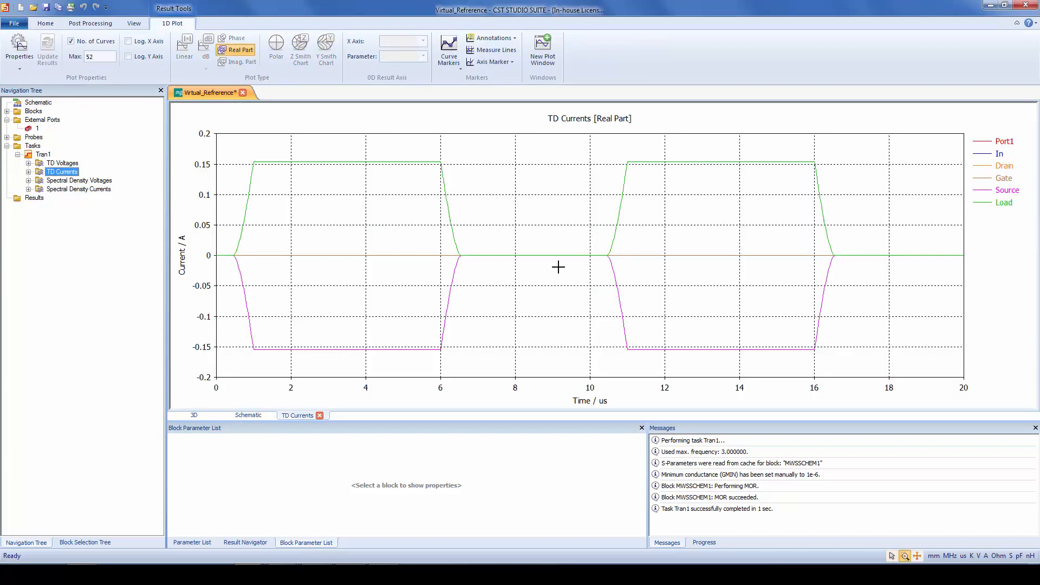
Highlight the In, Load, Drain, Source and Gate current curves one after another, and clear the highlighting
{"action": "left_click", "coordinate": [998, 153]}
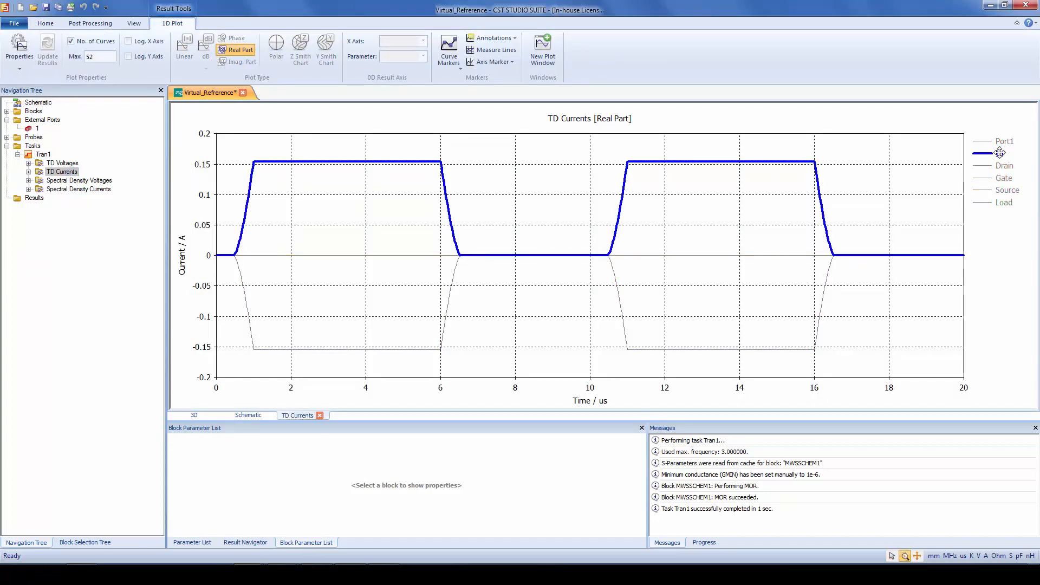
{"action": "left_click", "coordinate": [1003, 203]}
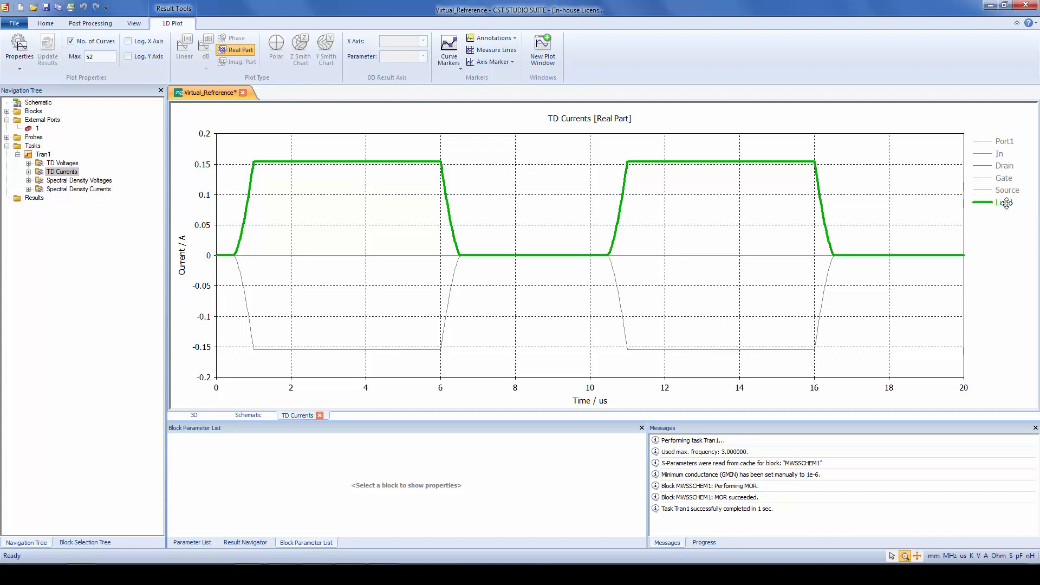
{"action": "left_click", "coordinate": [886, 187]}
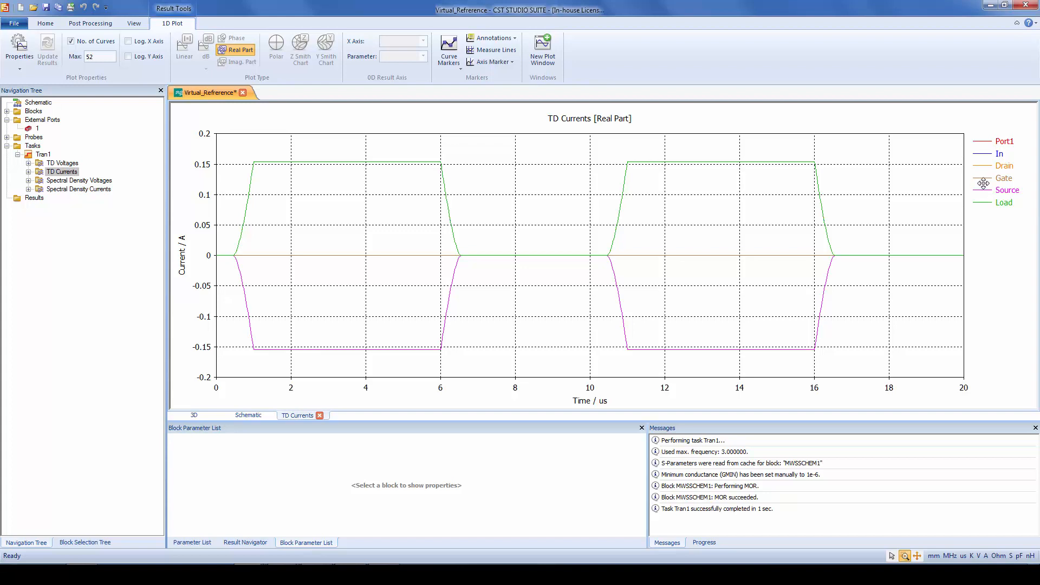
{"action": "left_click", "coordinate": [1005, 165]}
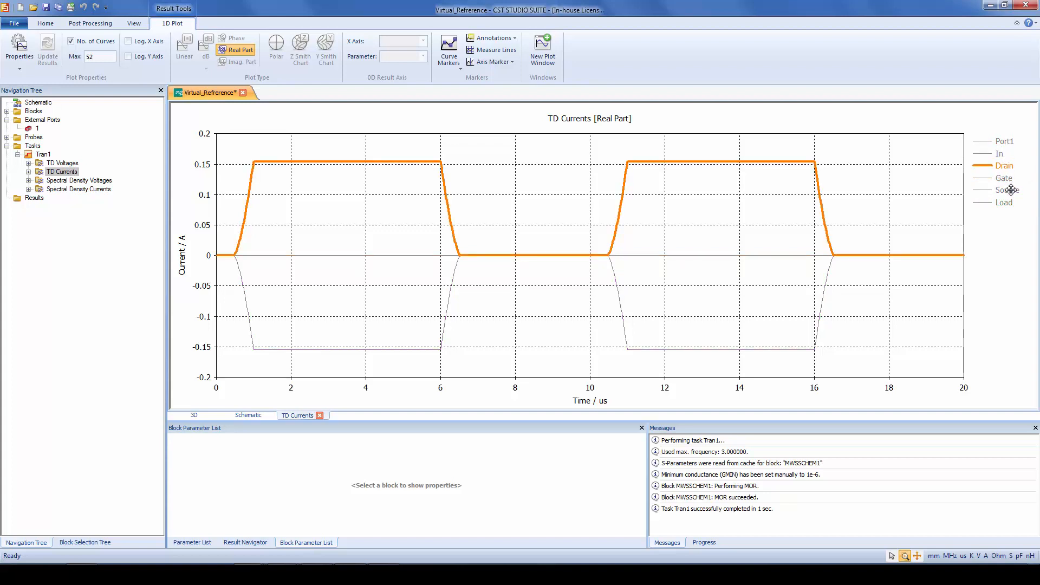
{"action": "left_click", "coordinate": [1008, 190]}
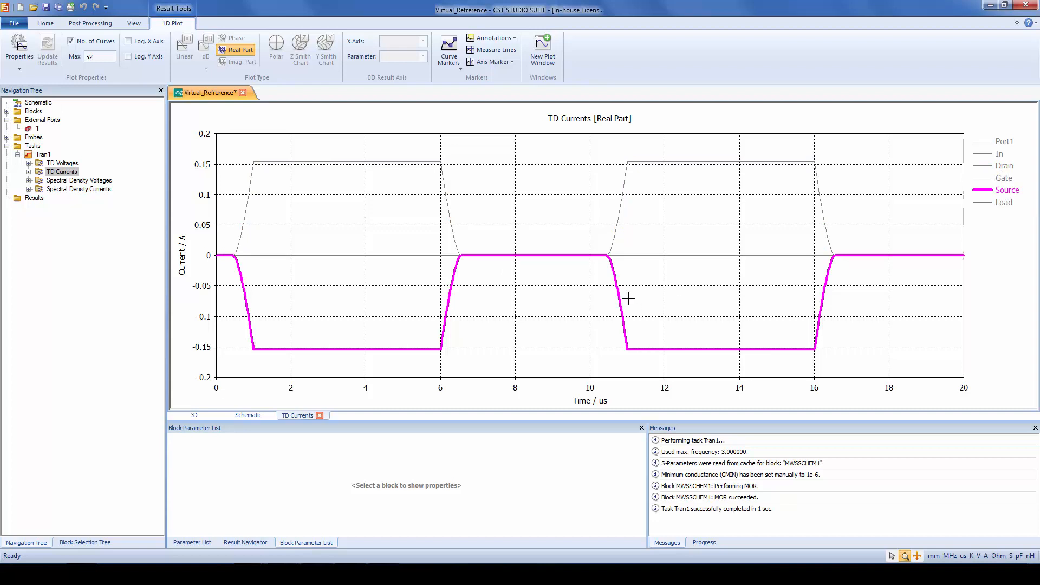
{"action": "left_click", "coordinate": [1001, 181]}
{"action": "left_click", "coordinate": [1002, 180]}
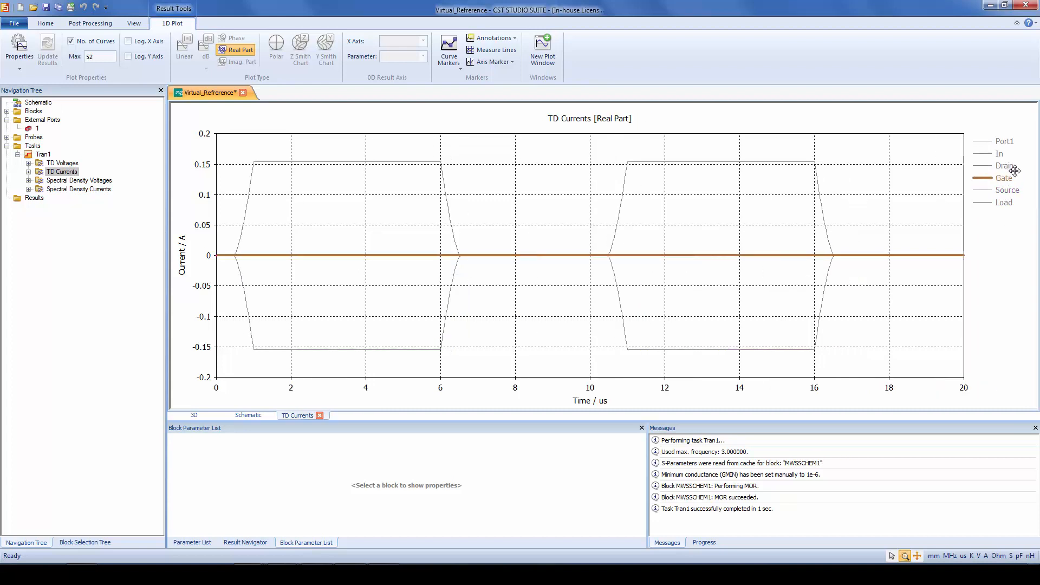
{"action": "left_click", "coordinate": [899, 191]}
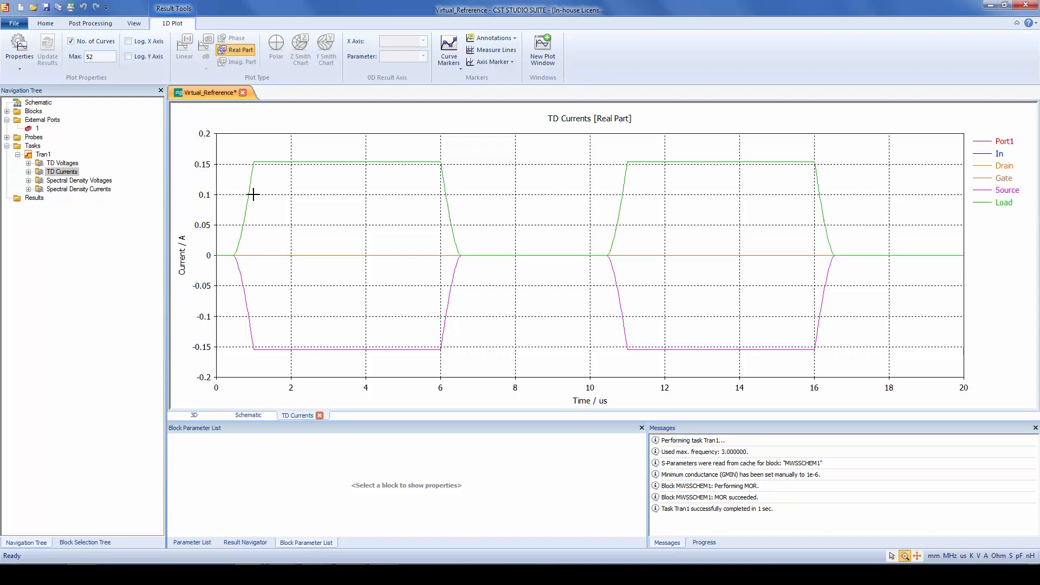
Plot the TD Voltages, compare the Gate and Port1 curves by highlighting each, and return to the schematic
{"action": "left_click", "coordinate": [76, 164]}
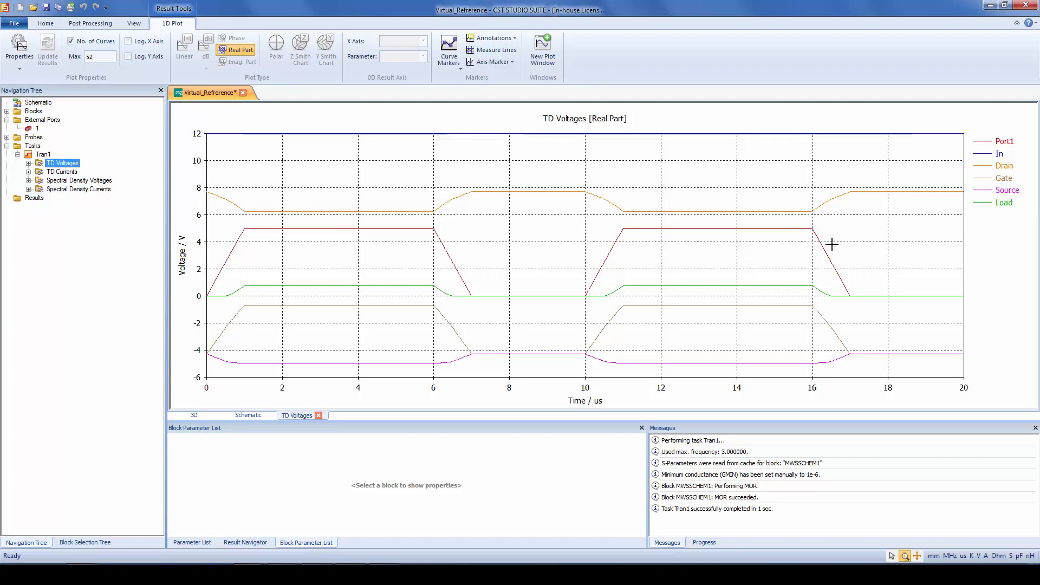
{"action": "left_click", "coordinate": [1005, 179]}
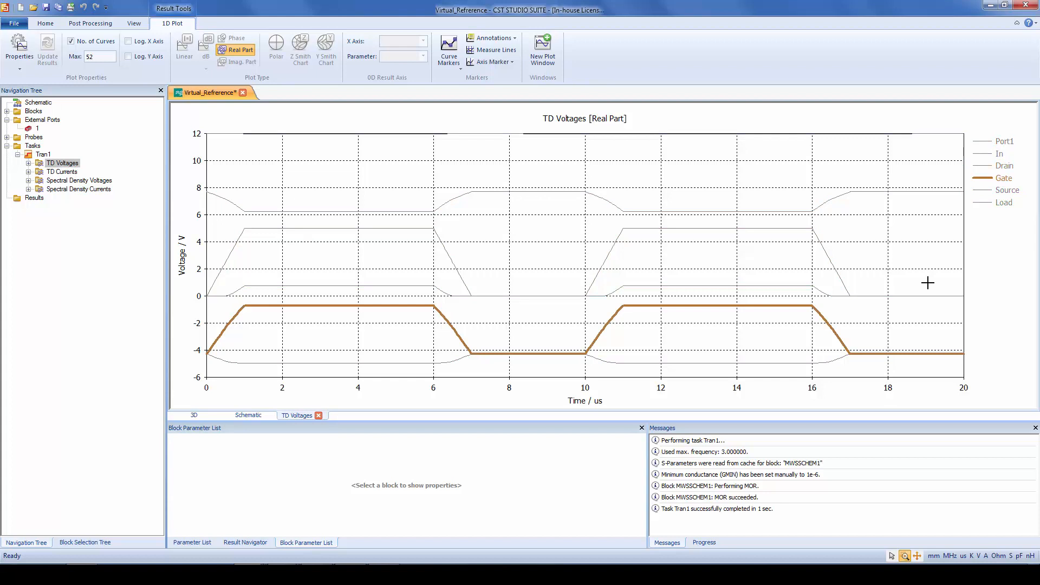
{"action": "left_click", "coordinate": [1004, 141]}
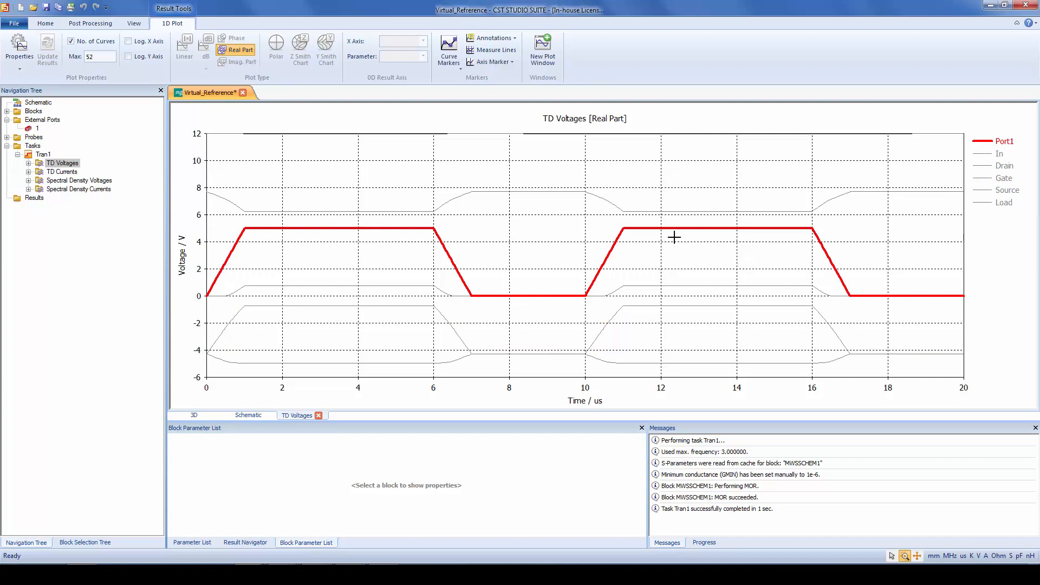
{"action": "left_click", "coordinate": [1005, 178]}
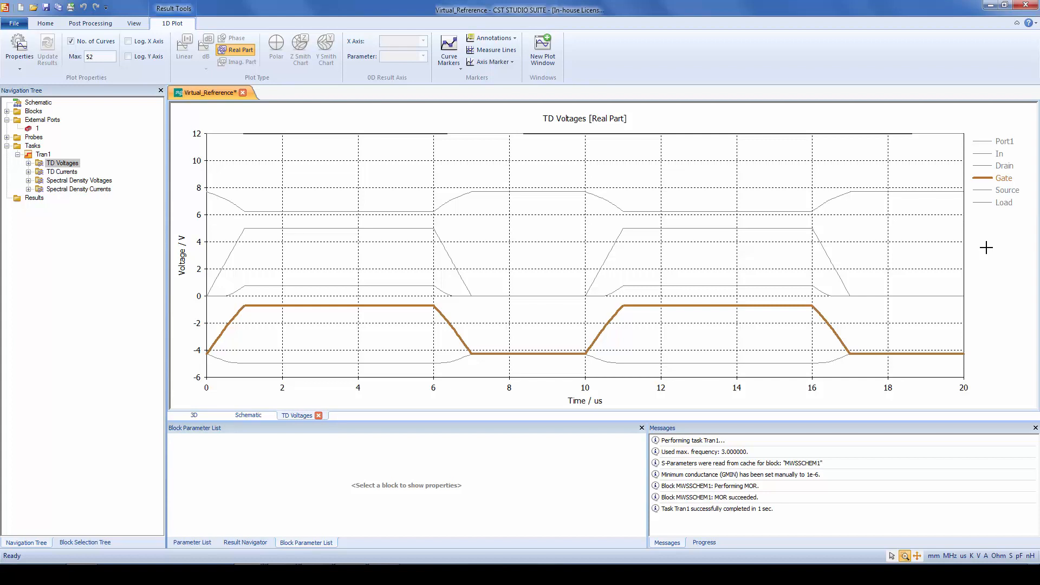
{"action": "left_click", "coordinate": [248, 414]}
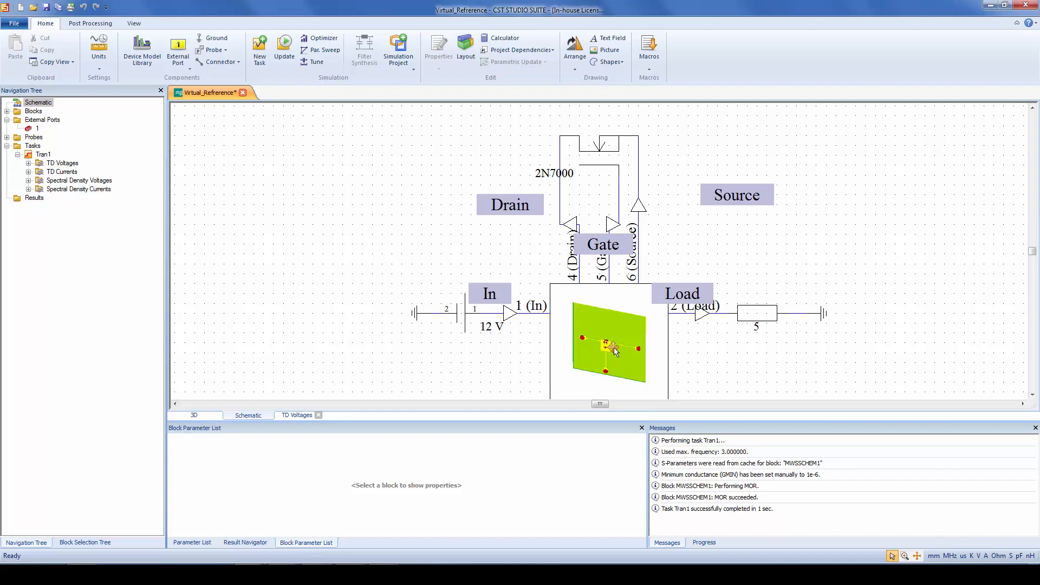
Examine the discrete ports between the microstrip pads and the virtual reference plate in the 3D model
{"action": "left_click", "coordinate": [209, 417]}
{"action": "scroll", "coordinate": [684, 260], "scroll_direction": "up", "scroll_amount": 10}
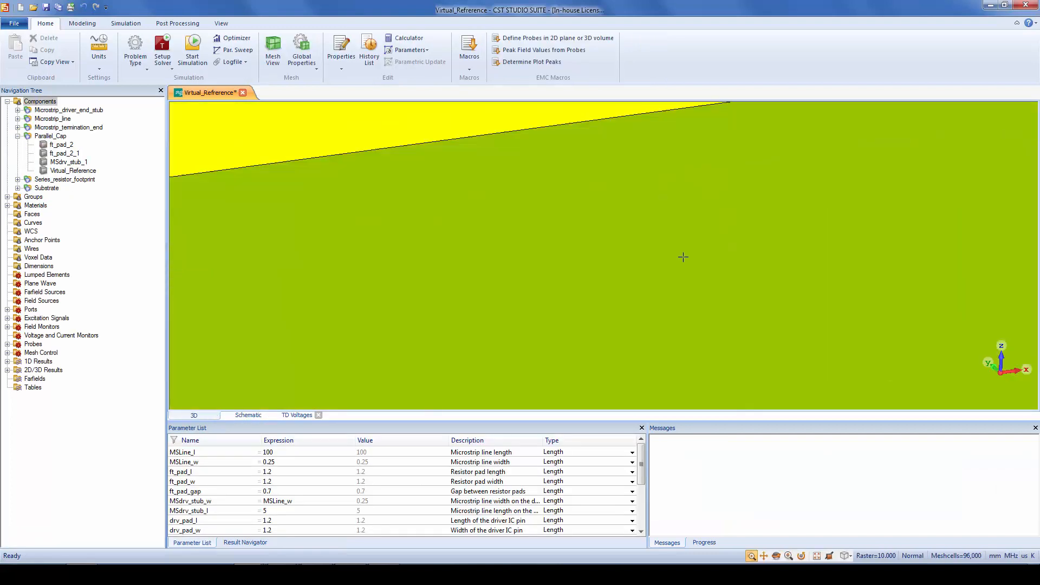
{"action": "left_click_drag", "start_coordinate": [781, 209], "coordinate": [463, 185]}
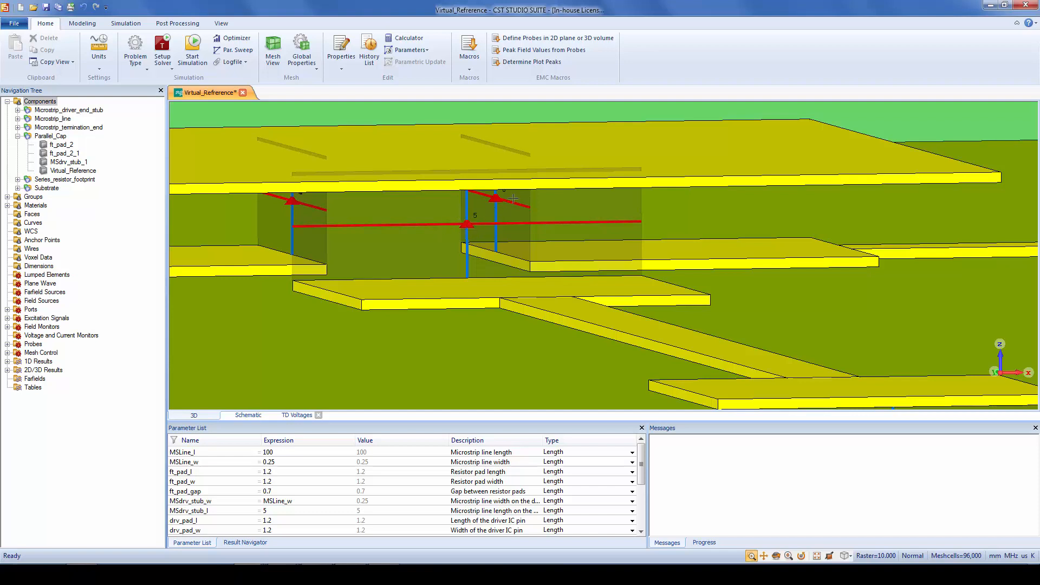
Delete the Gate and Source probes together with their connections to the 2N7000 in the schematic
{"action": "left_click", "coordinate": [250, 415]}
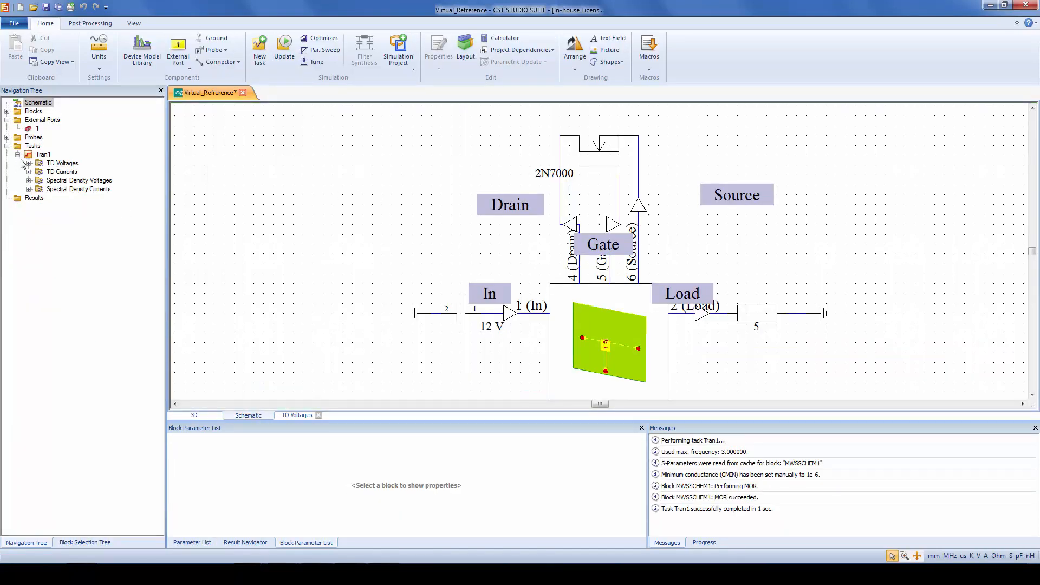
{"action": "left_click", "coordinate": [6, 142]}
{"action": "left_click", "coordinate": [7, 137]}
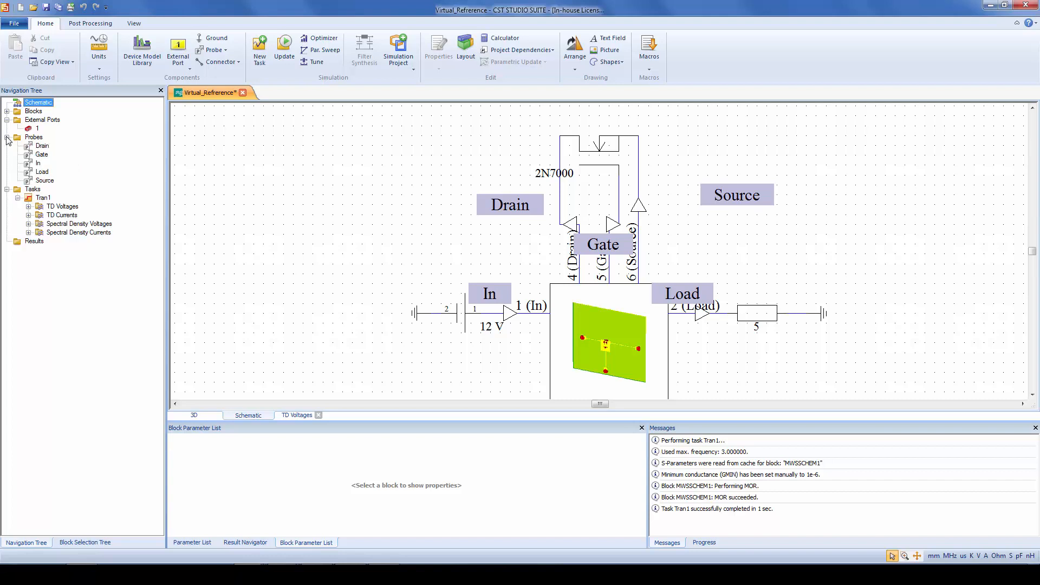
{"action": "left_click", "coordinate": [610, 223]}
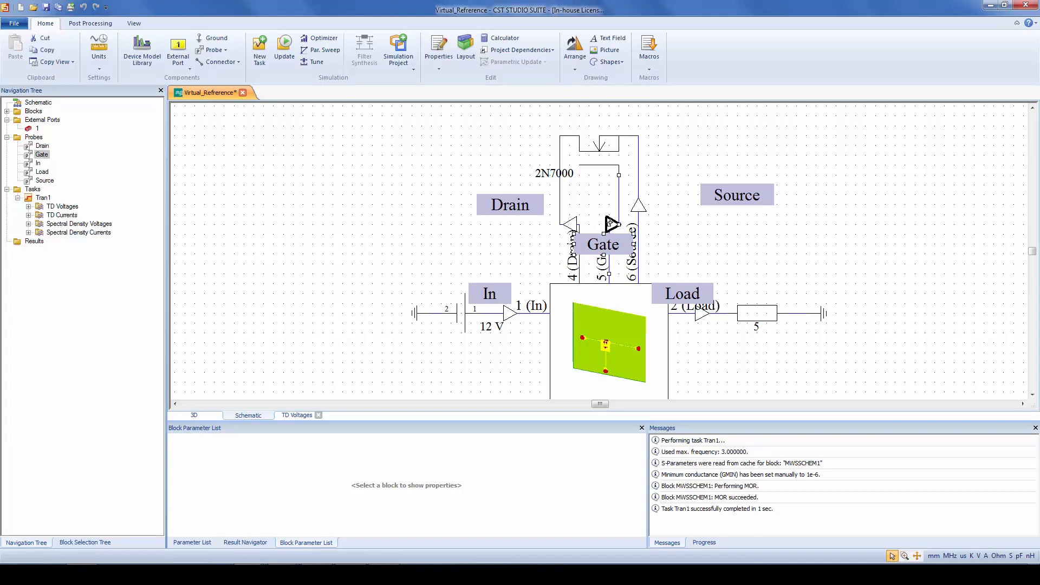
{"action": "key", "text": "Delete"}
{"action": "left_click", "coordinate": [637, 209]}
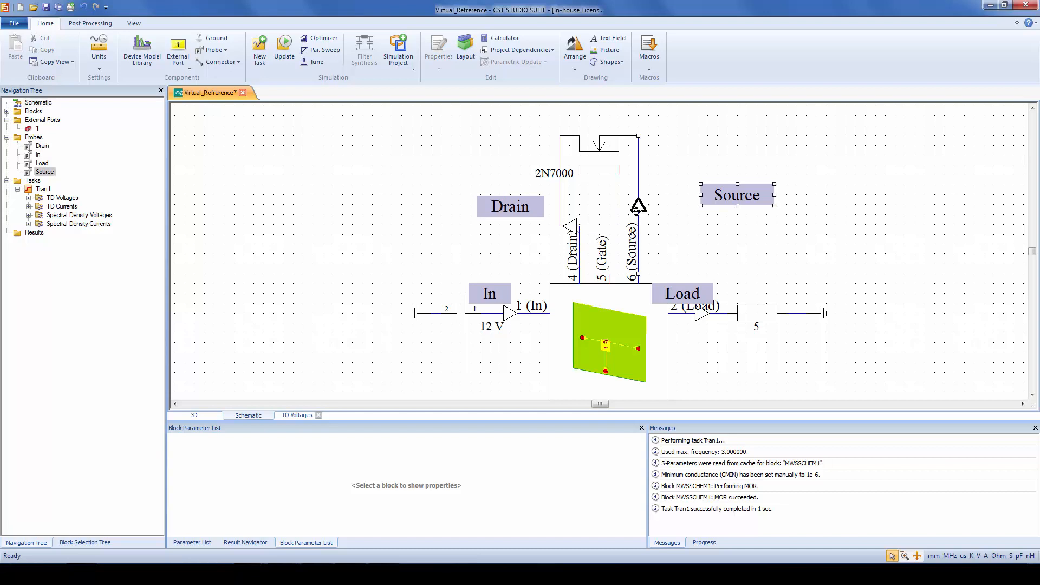
{"action": "key", "text": "Delete"}
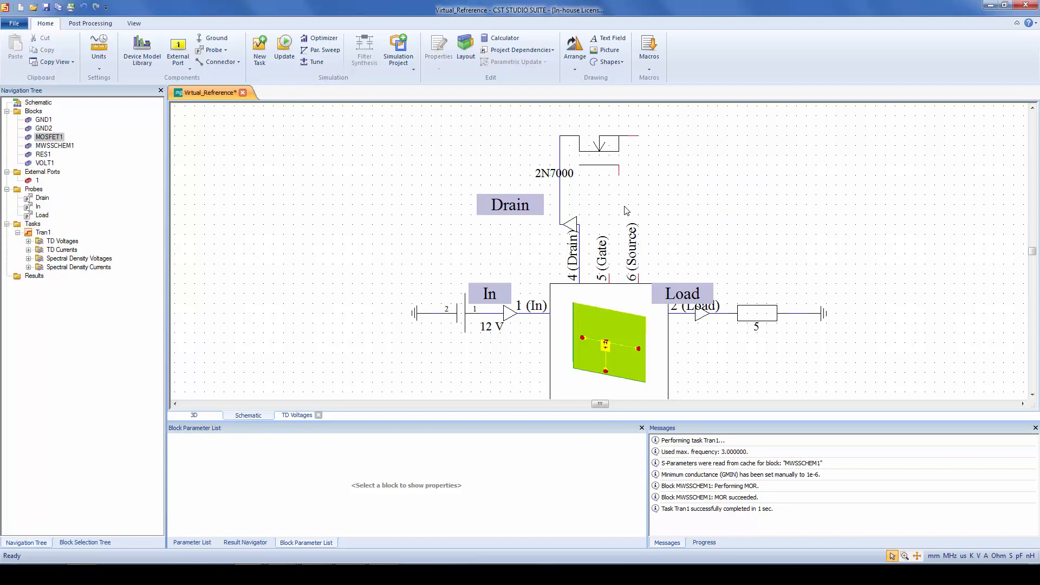
Reconnect block ports 5 (Gate) and 6 (Source) directly to the transistor's gate and source pins
{"action": "left_click", "coordinate": [610, 274]}
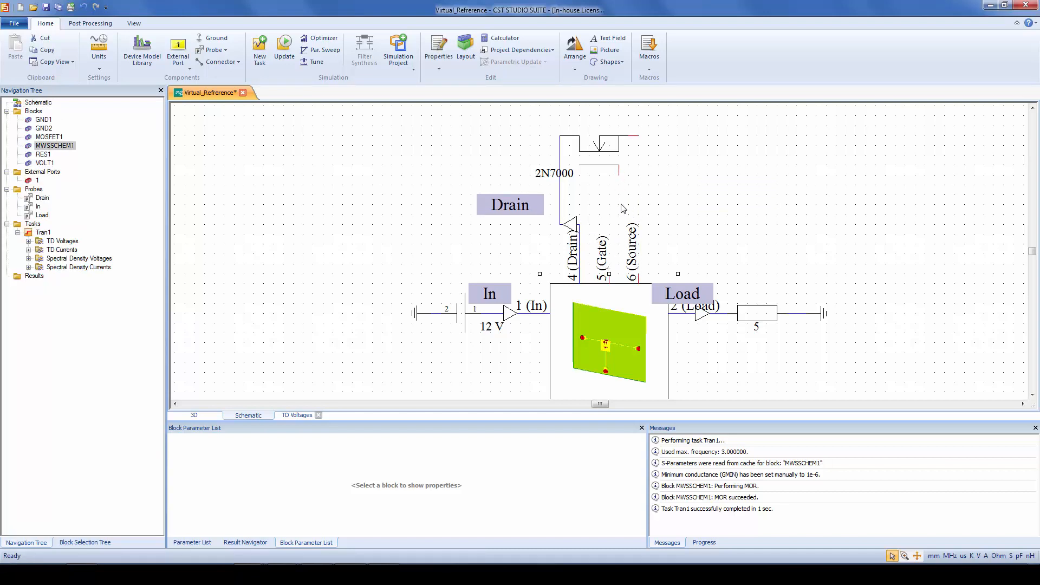
{"action": "left_click", "coordinate": [616, 172]}
{"action": "left_click", "coordinate": [608, 274]}
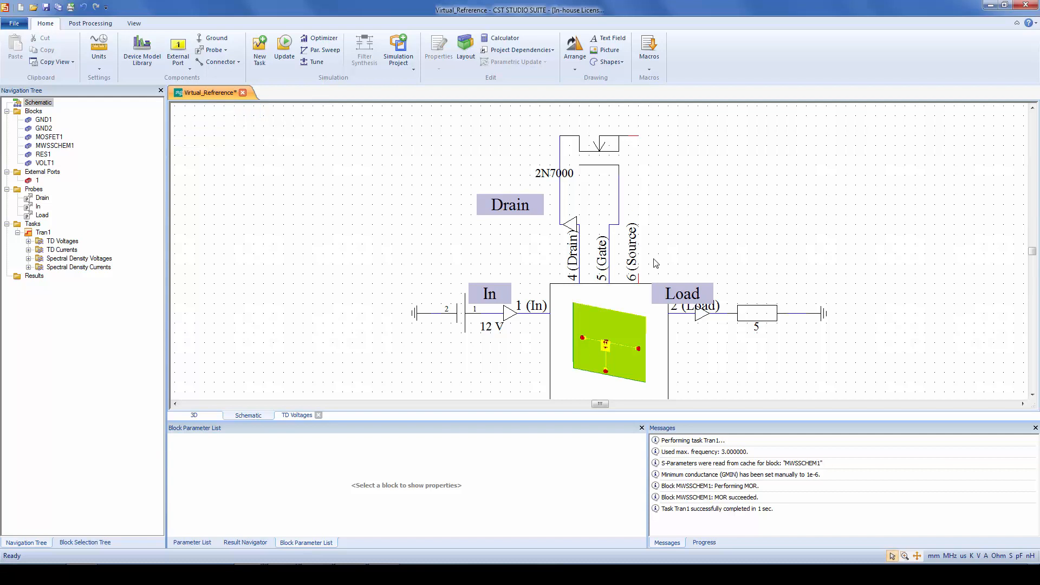
{"action": "left_click", "coordinate": [638, 274]}
{"action": "left_click", "coordinate": [638, 136]}
{"action": "key", "text": "Escape"}
Insert a differential probe with its positive connection on the gate wire and its negative connection on the source wire
{"action": "left_click", "coordinate": [225, 49]}
{"action": "left_click", "coordinate": [244, 78]}
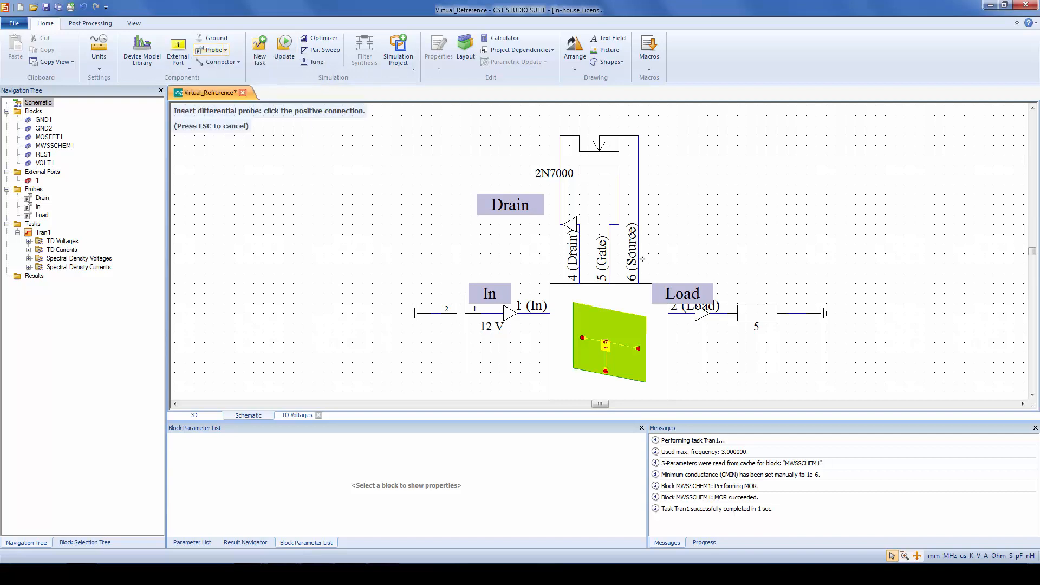
{"action": "left_click", "coordinate": [609, 234]}
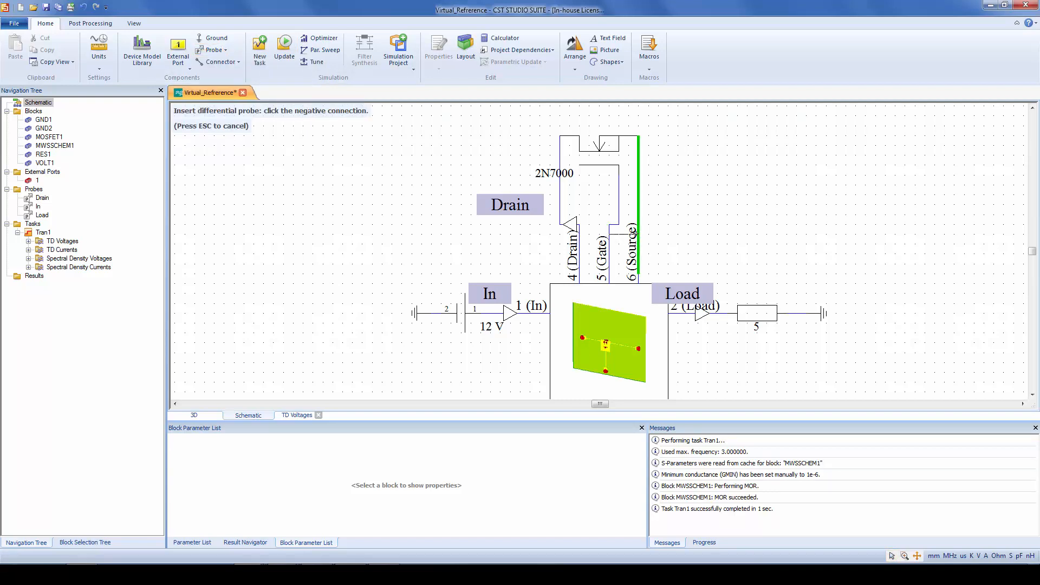
{"action": "left_click", "coordinate": [623, 235]}
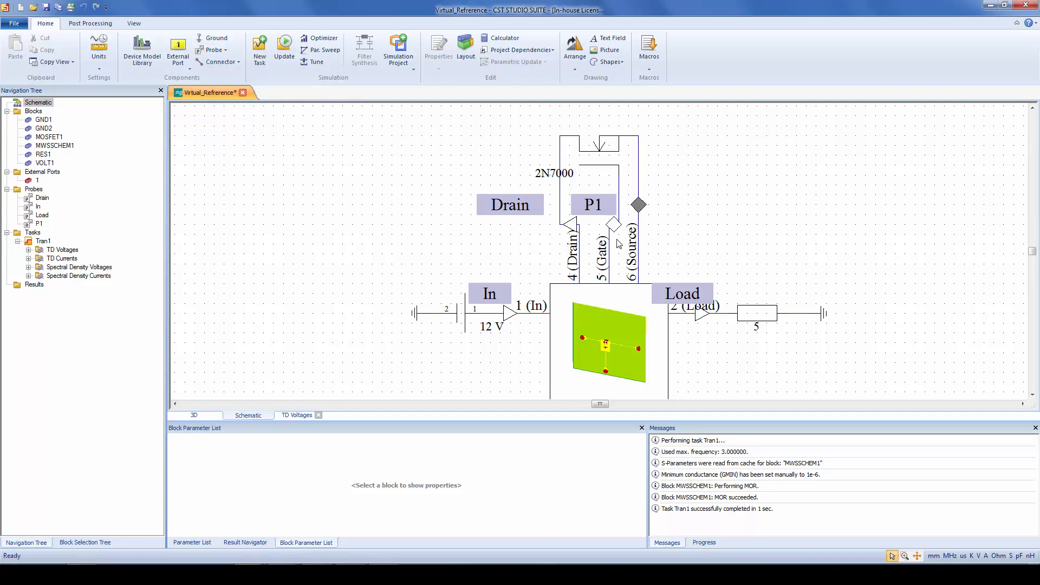
Update the Tran1 task with the differential probe in place and plot its TD Currents
{"action": "left_click", "coordinate": [44, 241]}
{"action": "right_click", "coordinate": [43, 241]}
{"action": "left_click", "coordinate": [70, 311]}
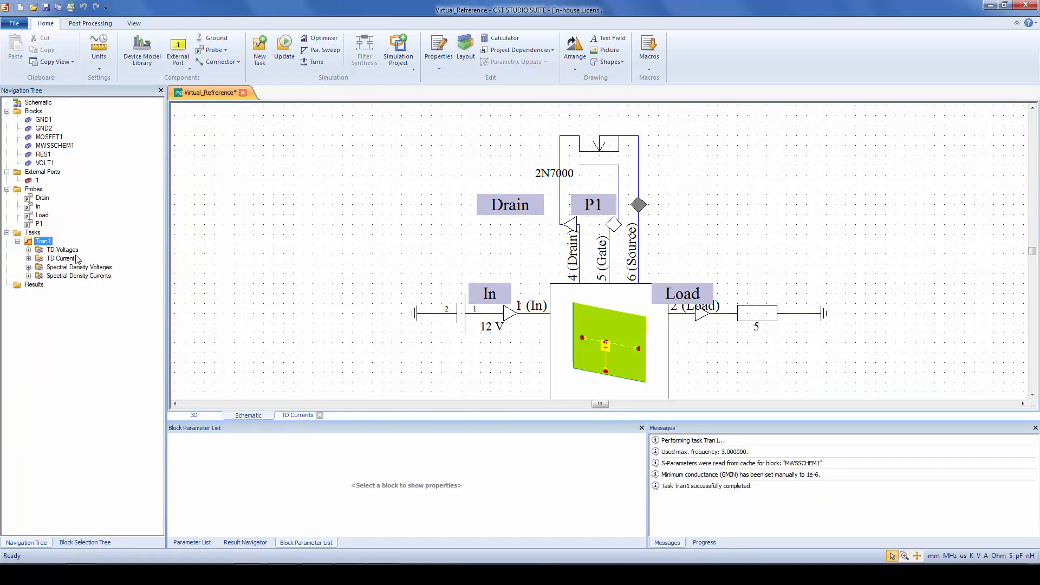
{"action": "left_click", "coordinate": [76, 258]}
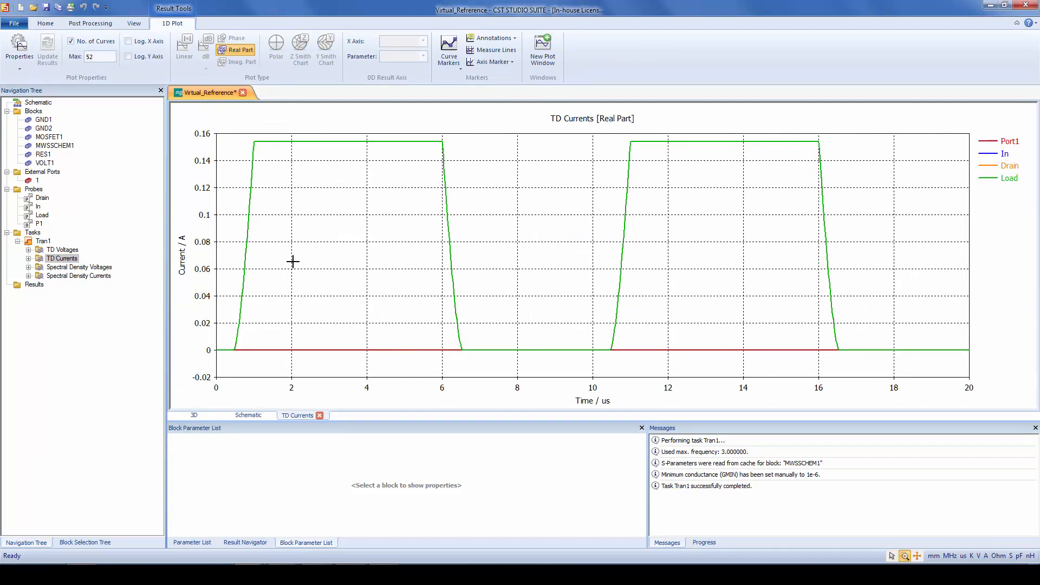
Plot the TD Voltages, highlight the P1 differential probe curve to examine it, and clear the highlighting
{"action": "left_click", "coordinate": [64, 250]}
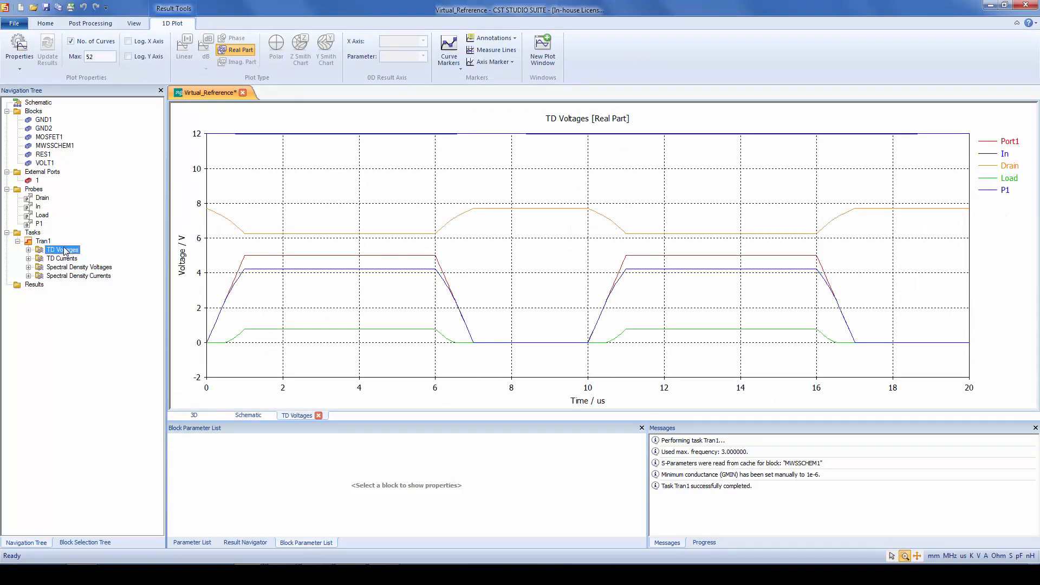
{"action": "left_click", "coordinate": [1003, 190]}
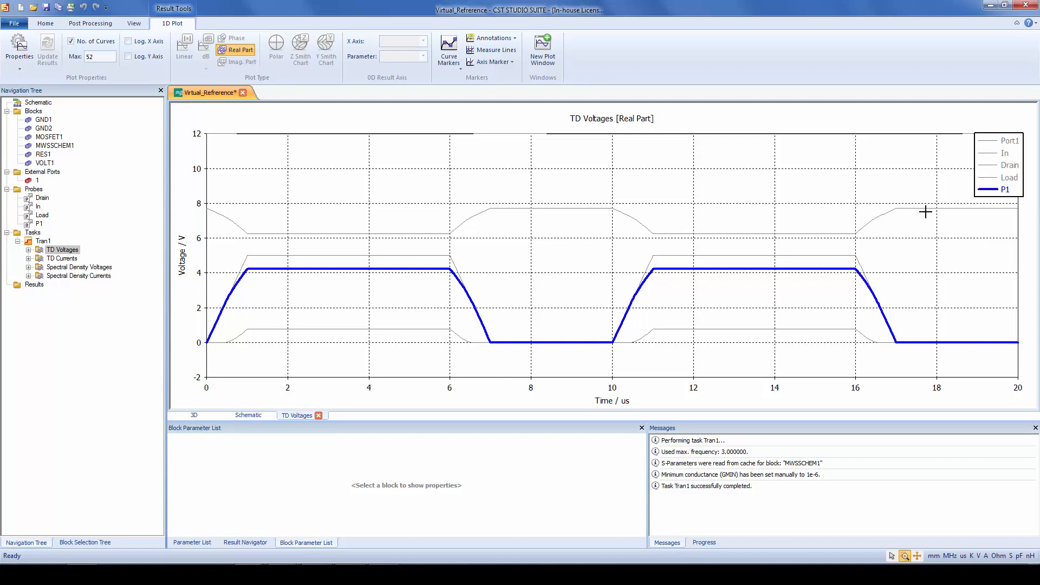
{"action": "left_click_drag", "start_coordinate": [991, 161], "coordinate": [1037, 161]}
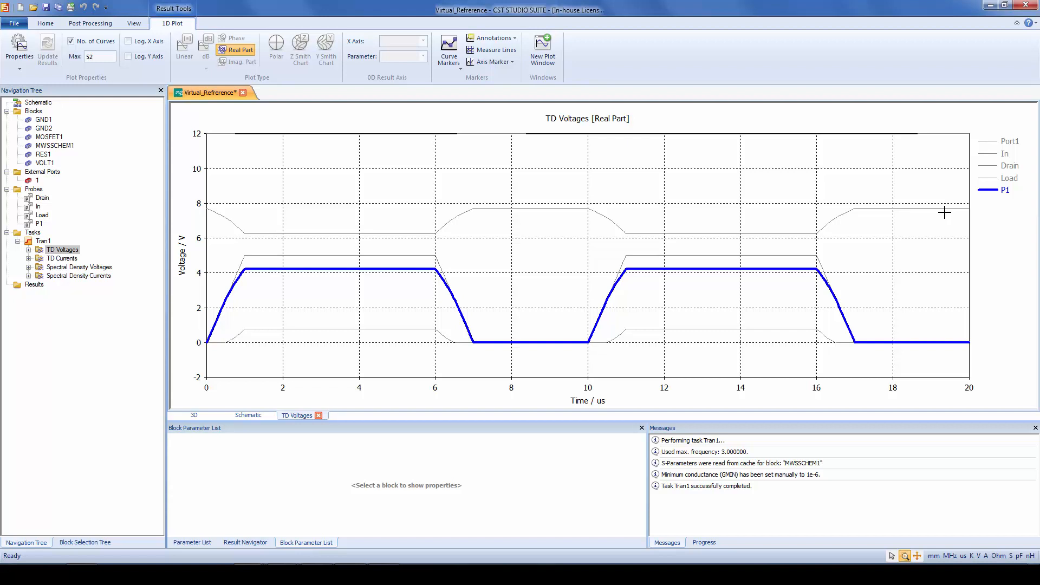
{"action": "left_click", "coordinate": [685, 184]}
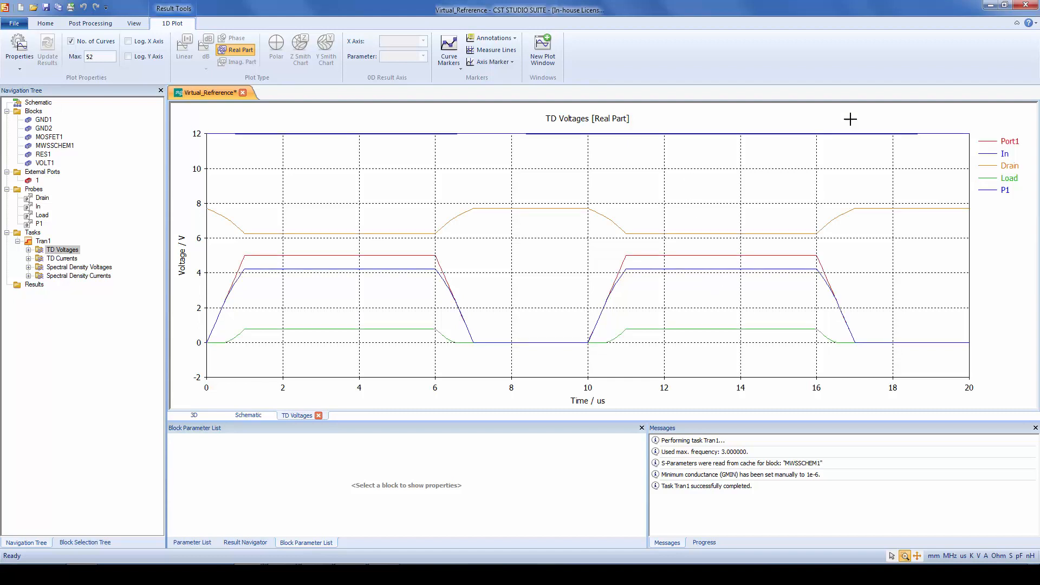
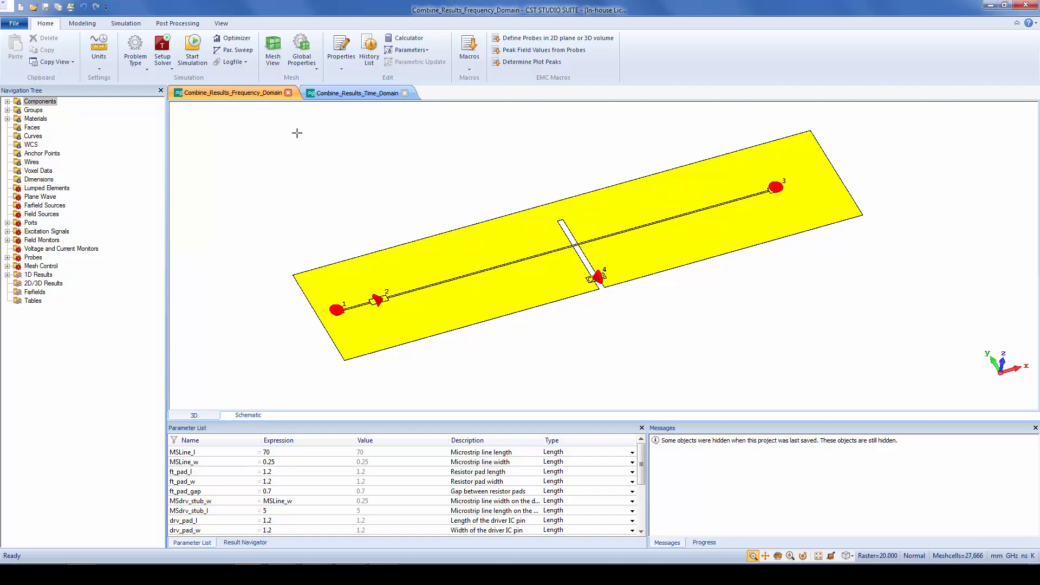
Start the solver for the frequency-domain project, inspect port 4 at the slot, and list the defined field monitors
{"action": "left_click", "coordinate": [193, 43]}
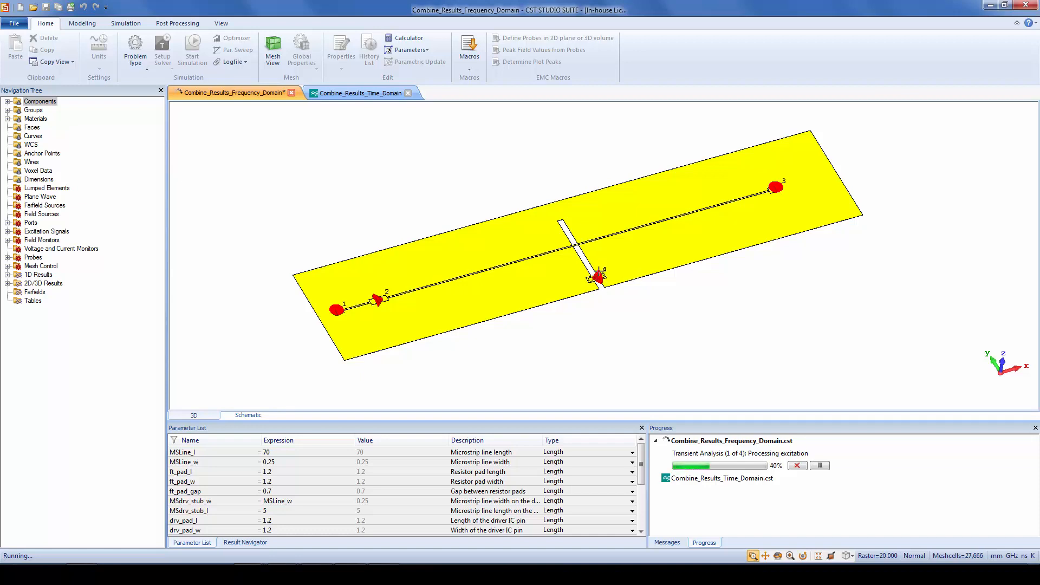
{"action": "scroll", "coordinate": [598, 271], "scroll_direction": "up", "scroll_amount": 5}
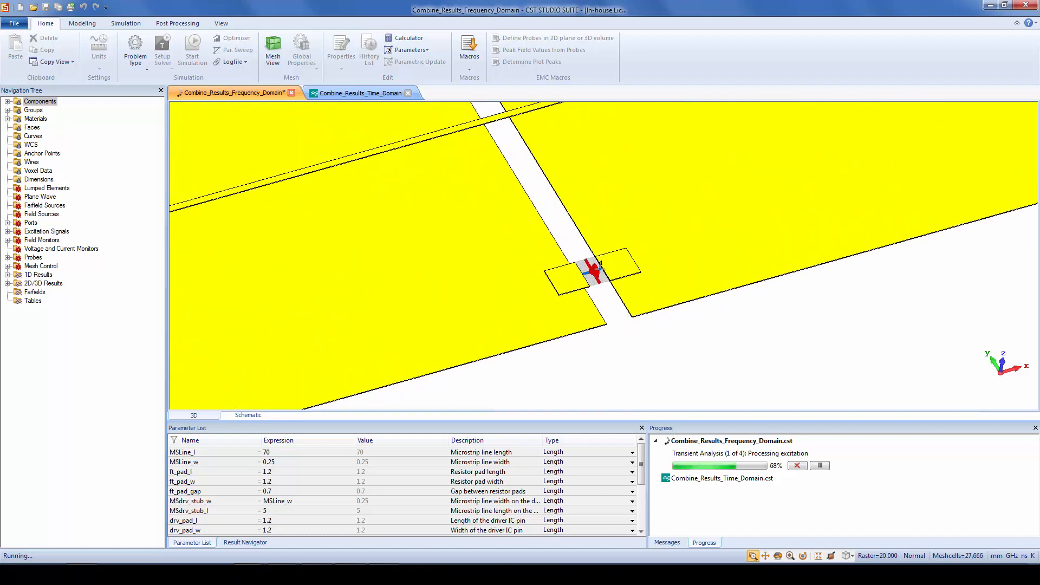
{"action": "scroll", "coordinate": [600, 266], "scroll_direction": "down", "scroll_amount": 6}
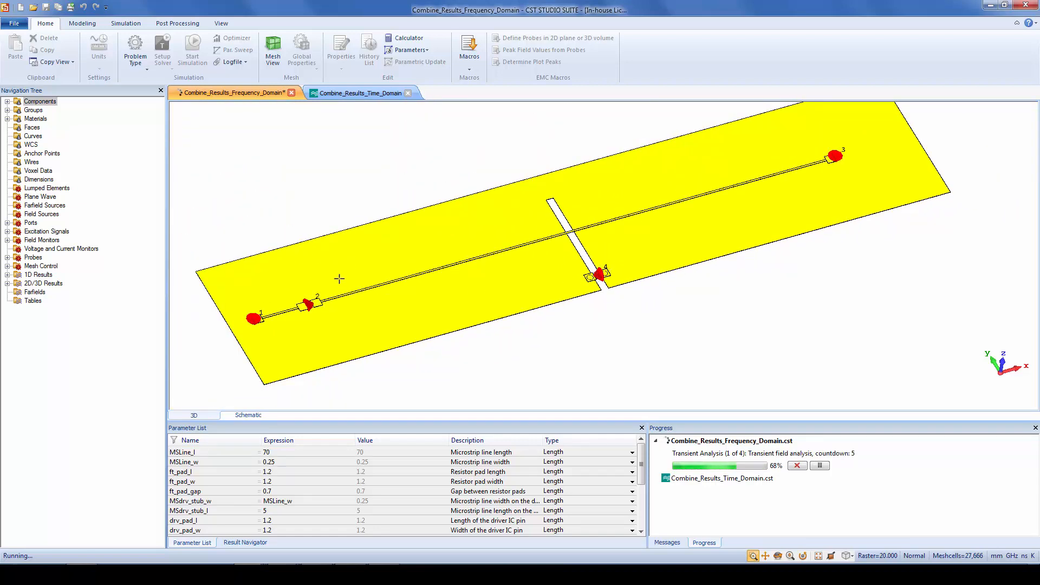
{"action": "left_click", "coordinate": [7, 240]}
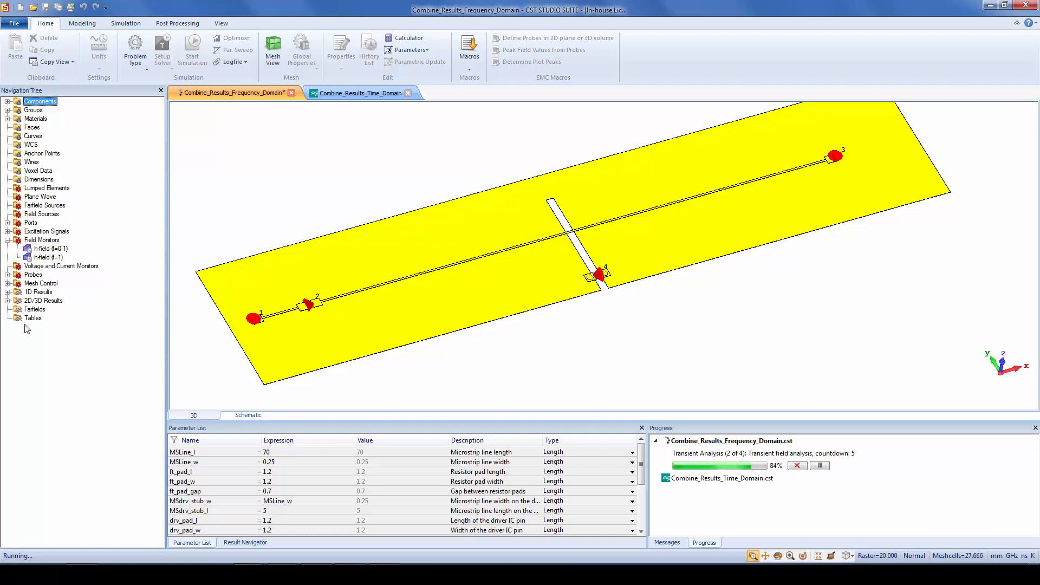
Plot the surface current at f=0.1 for excitation 1 and step its phase to 157.5 degrees
{"action": "left_click", "coordinate": [8, 301]}
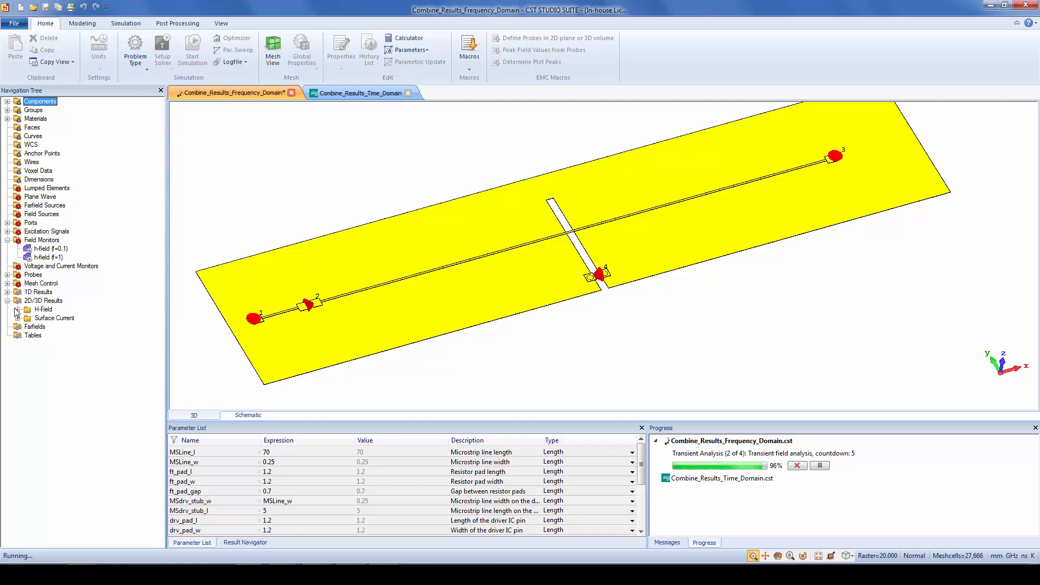
{"action": "left_click", "coordinate": [18, 318]}
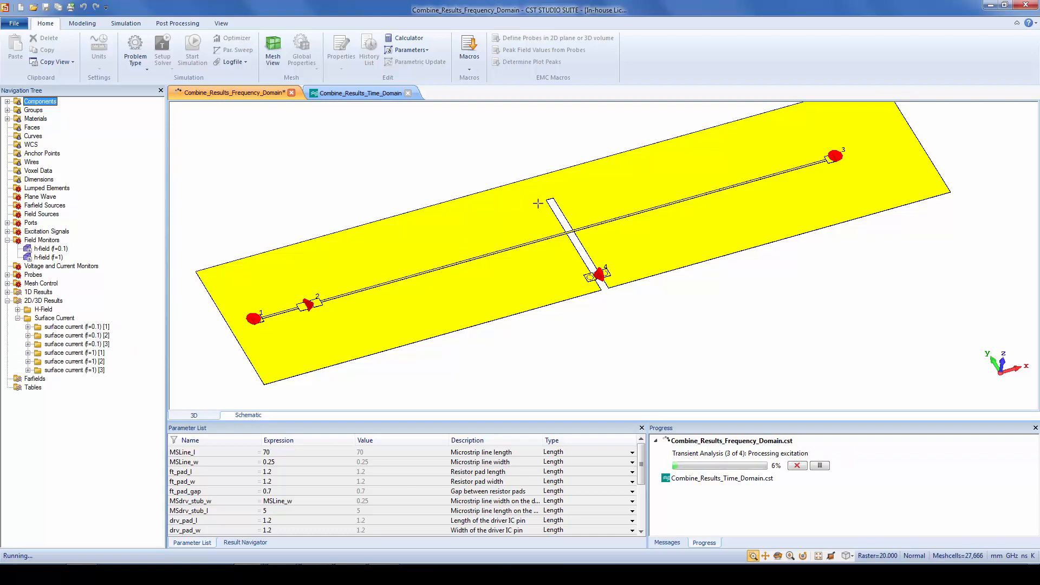
{"action": "left_click", "coordinate": [103, 327]}
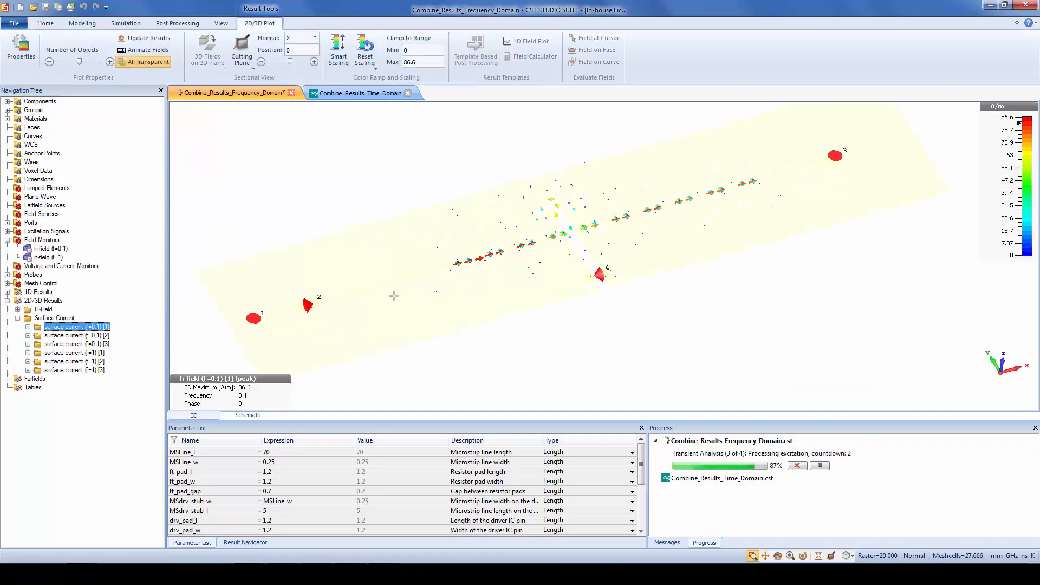
{"action": "left_click", "coordinate": [418, 270]}
{"action": "key", "text": "Right"}
{"action": "key", "text": "Right"}
{"action": "key", "text": "Right"}
{"action": "key", "text": "Right"}
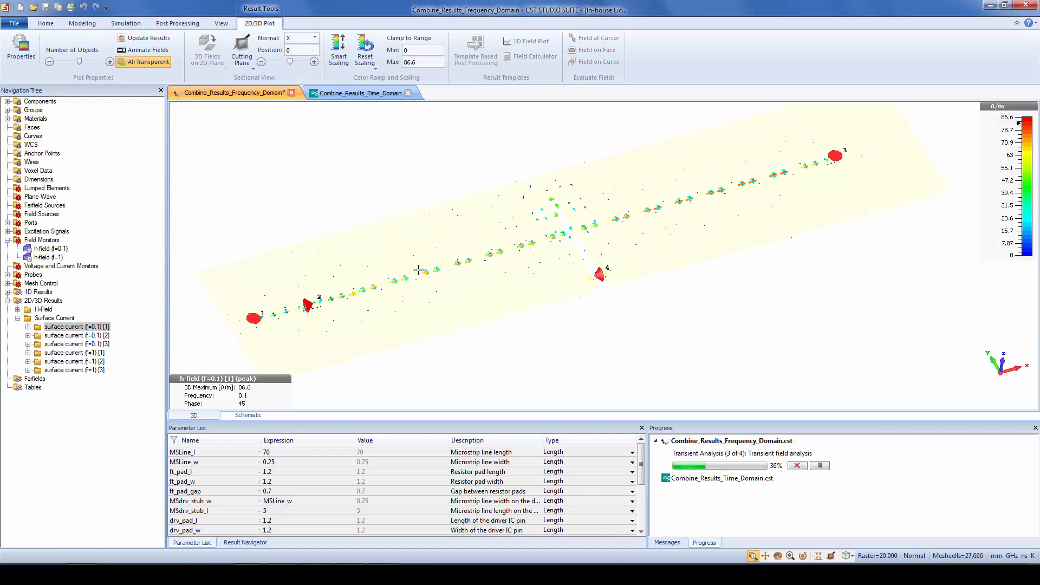
{"action": "key", "text": "Right"}
{"action": "key", "text": "Right"}
{"action": "key", "text": "Right"}
{"action": "key", "text": "Right"}
{"action": "key", "text": "Right"}
{"action": "key", "text": "Right"}
{"action": "key", "text": "Right"}
{"action": "key", "text": "Right"}
{"action": "key", "text": "Right"}
{"action": "key", "text": "Right"}
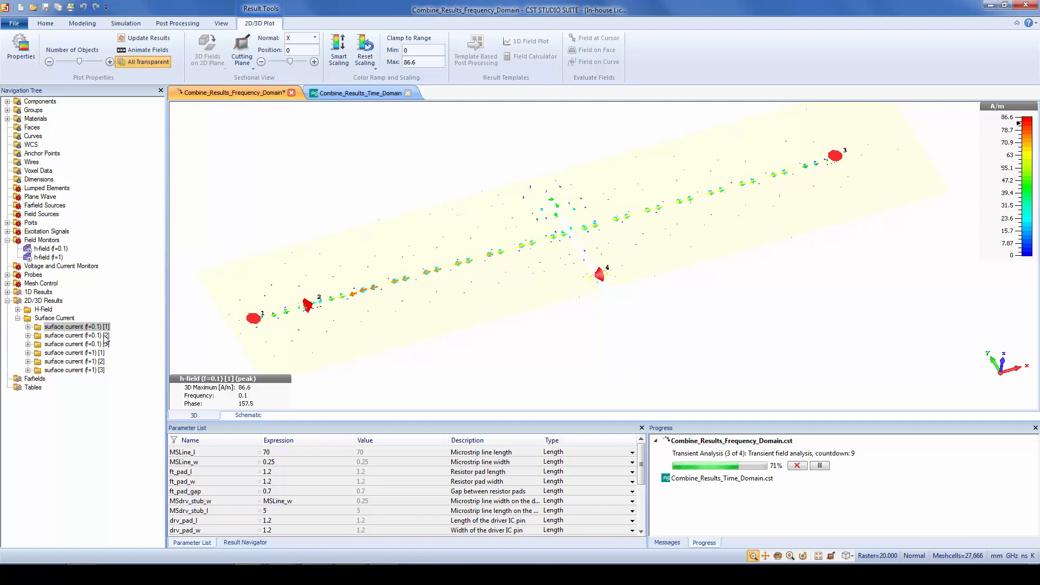
Plot the f=0.1 surface currents for excitations 2 and 3, reducing the colour range maximum to about 25.8 A/m
{"action": "left_click", "coordinate": [76, 335]}
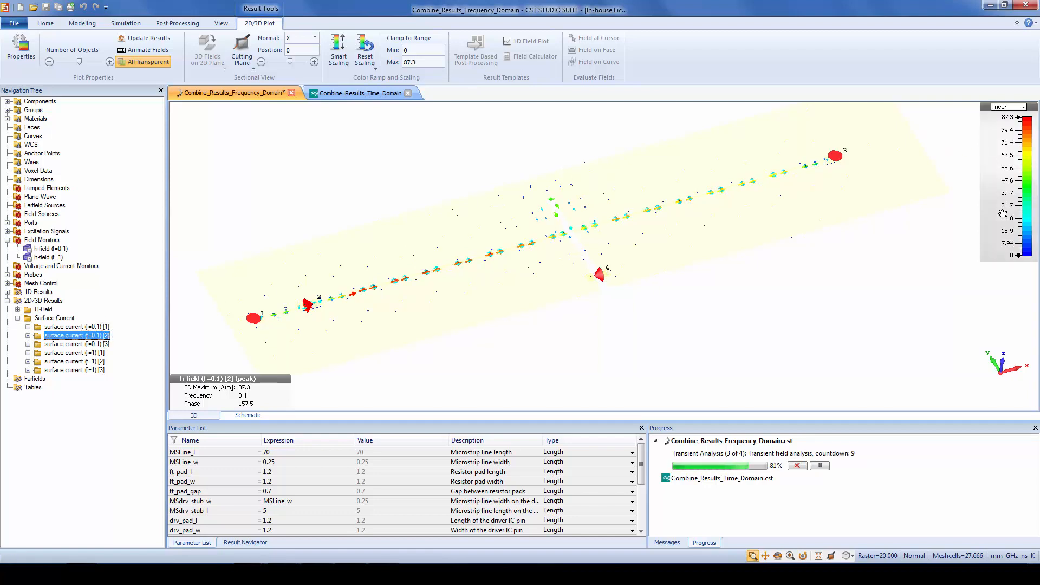
{"action": "left_click_drag", "start_coordinate": [997, 222], "coordinate": [993, 170]}
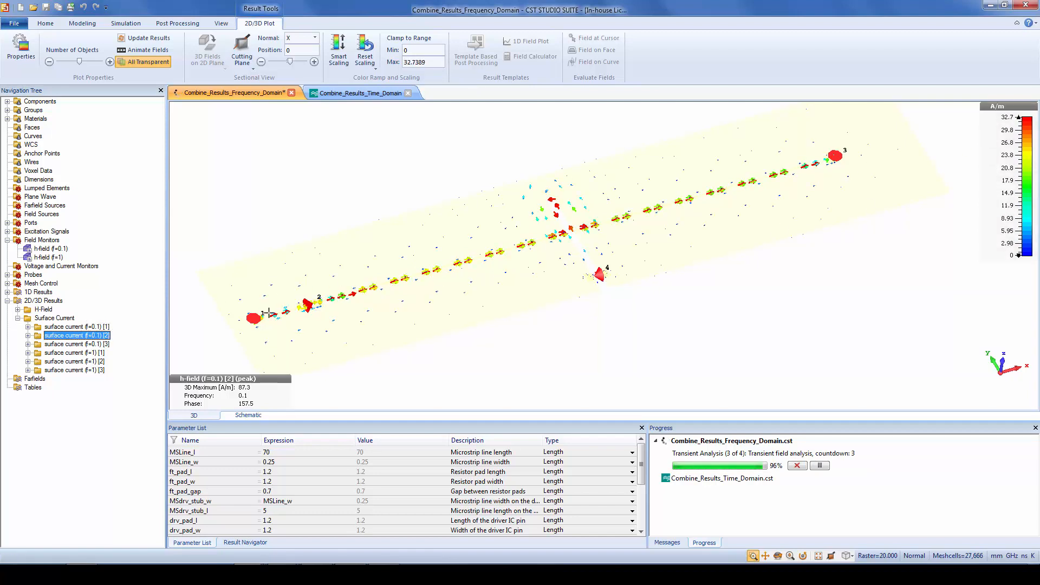
{"action": "left_click", "coordinate": [98, 344]}
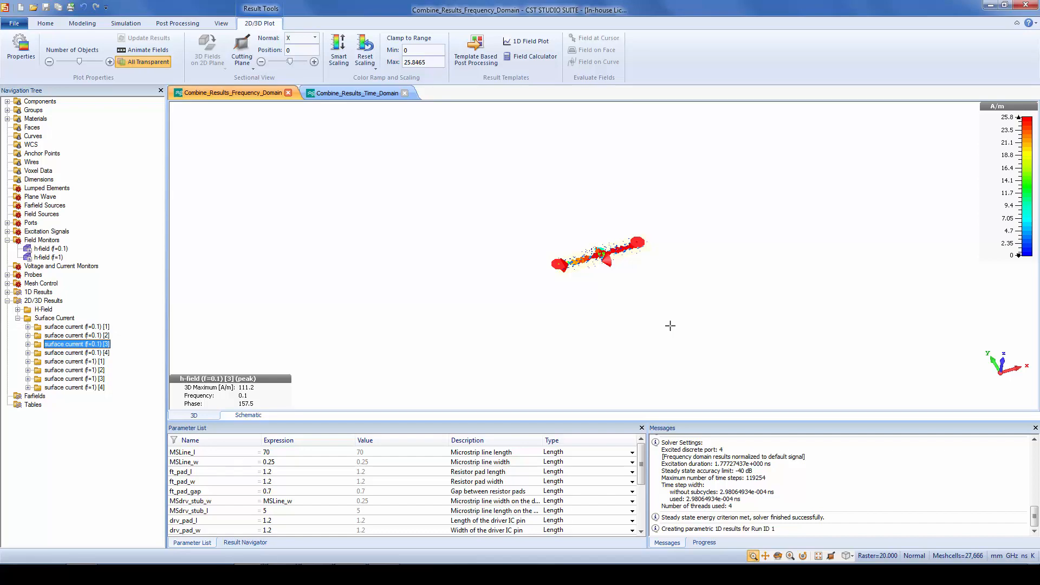
{"action": "scroll", "coordinate": [583, 249], "scroll_direction": "up", "scroll_amount": 10}
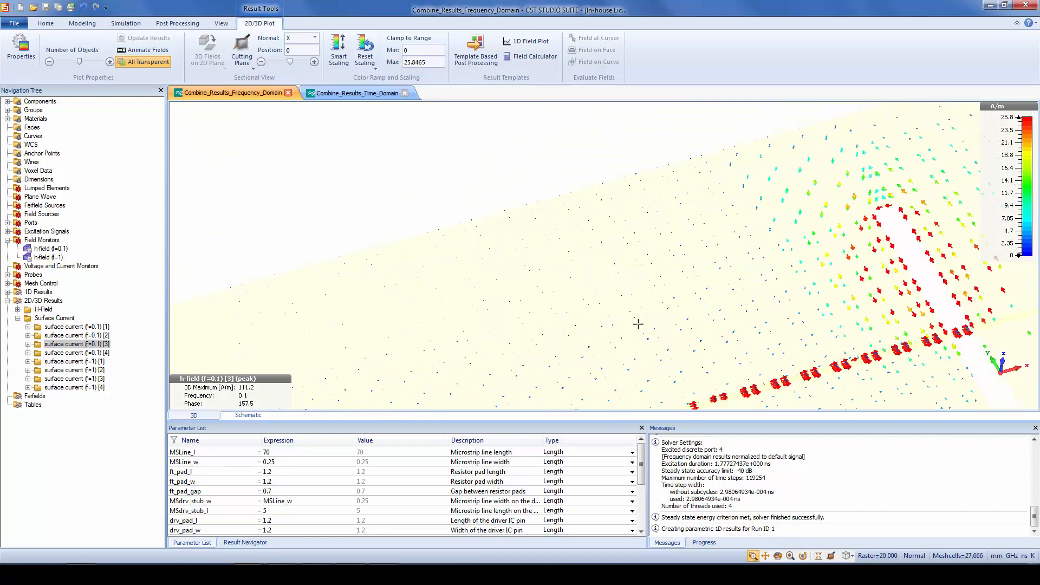
{"action": "scroll", "coordinate": [638, 323], "scroll_direction": "down", "scroll_amount": 3}
{"action": "middle_click_drag", "start_coordinate": [714, 319], "coordinate": [653, 220]}
{"action": "scroll", "coordinate": [653, 221], "scroll_direction": "down", "scroll_amount": 1}
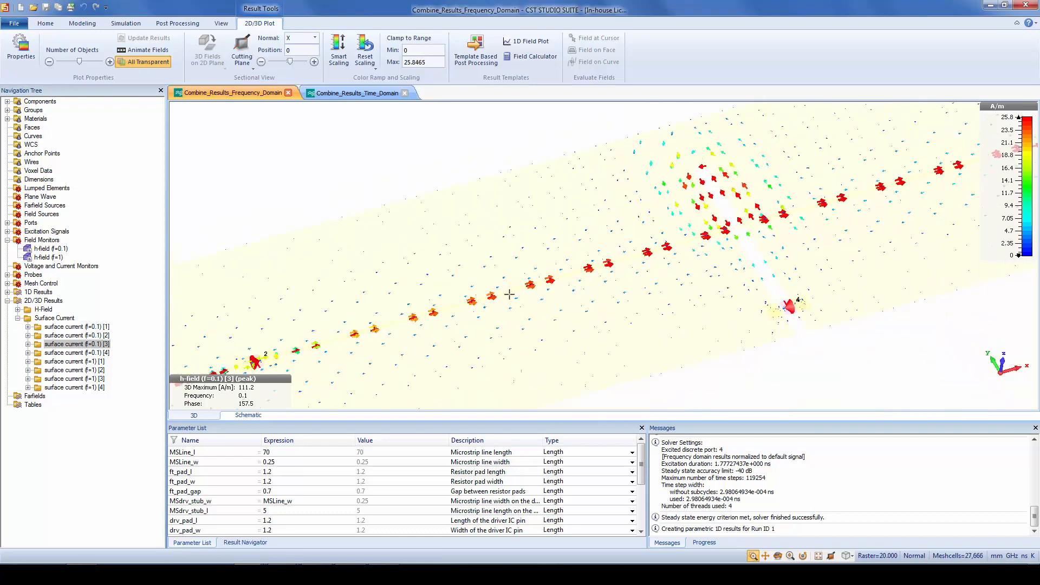
Plot the surface current at f=0.1 for excitation 4 and examine the flow around the slot
{"action": "left_click", "coordinate": [76, 353]}
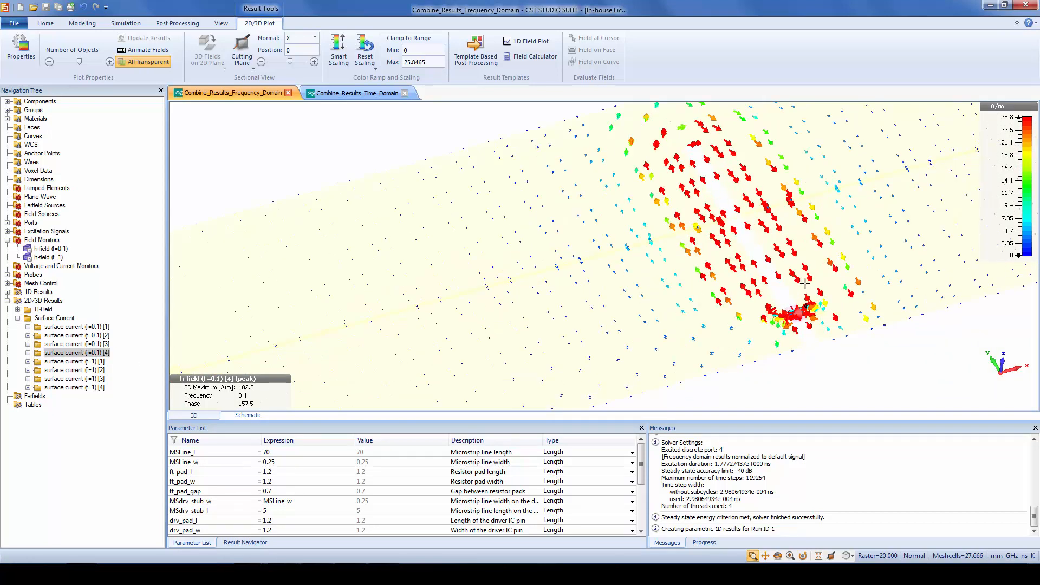
{"action": "scroll", "coordinate": [797, 278], "scroll_direction": "up", "scroll_amount": 4}
{"action": "scroll", "coordinate": [797, 278], "scroll_direction": "down", "scroll_amount": 2}
{"action": "middle_click_drag", "start_coordinate": [766, 237], "coordinate": [735, 221]}
{"action": "scroll", "coordinate": [735, 221], "scroll_direction": "down", "scroll_amount": 1}
{"action": "scroll", "coordinate": [735, 221], "scroll_direction": "down", "scroll_amount": 3}
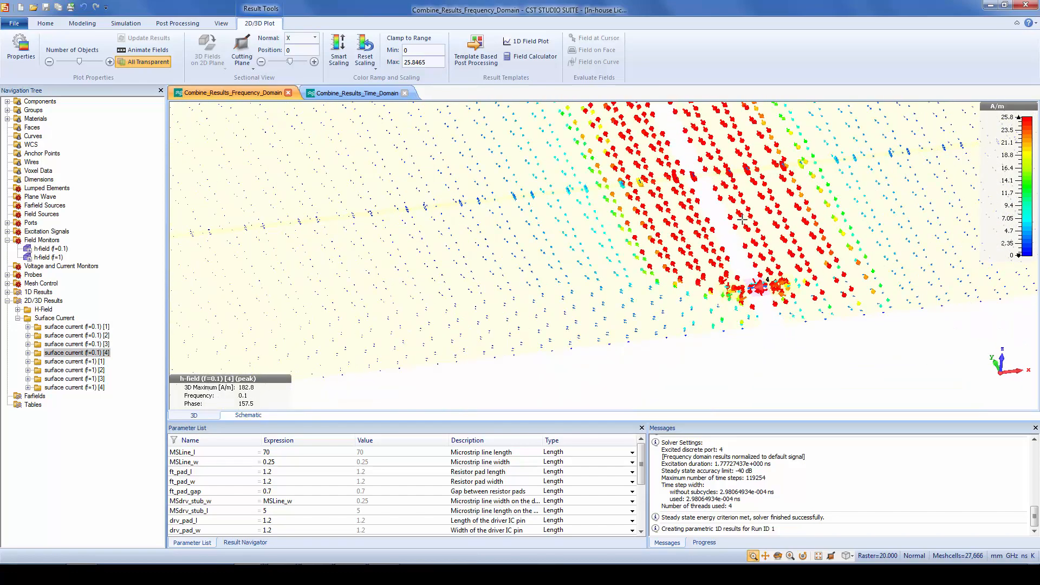
{"action": "scroll", "coordinate": [663, 237], "scroll_direction": "down", "scroll_amount": 2}
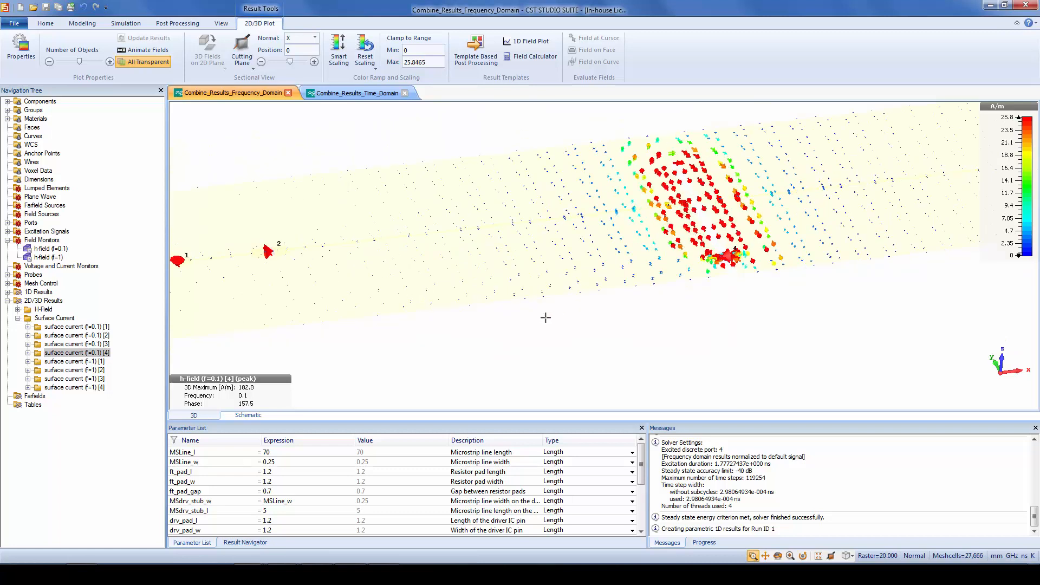
Create an AC, Combine results simulation task in the project's schematic
{"action": "left_click", "coordinate": [249, 416]}
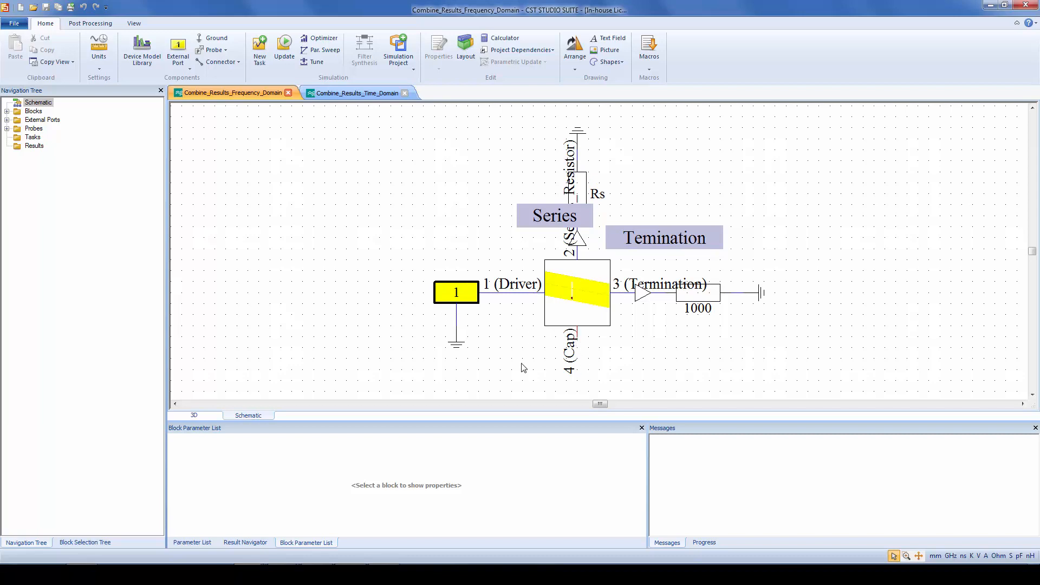
{"action": "right_click", "coordinate": [31, 139]}
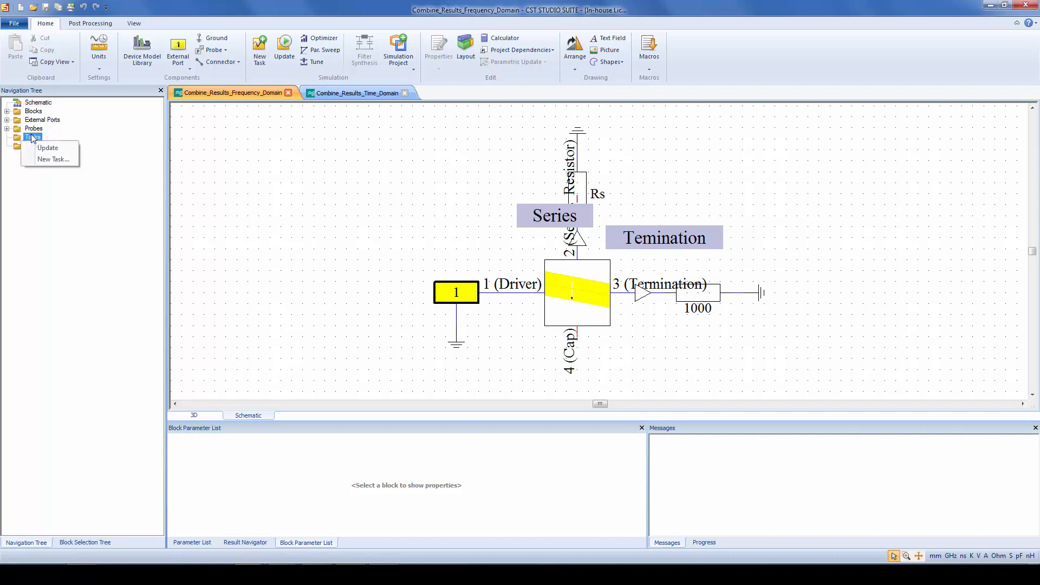
{"action": "left_click", "coordinate": [54, 159]}
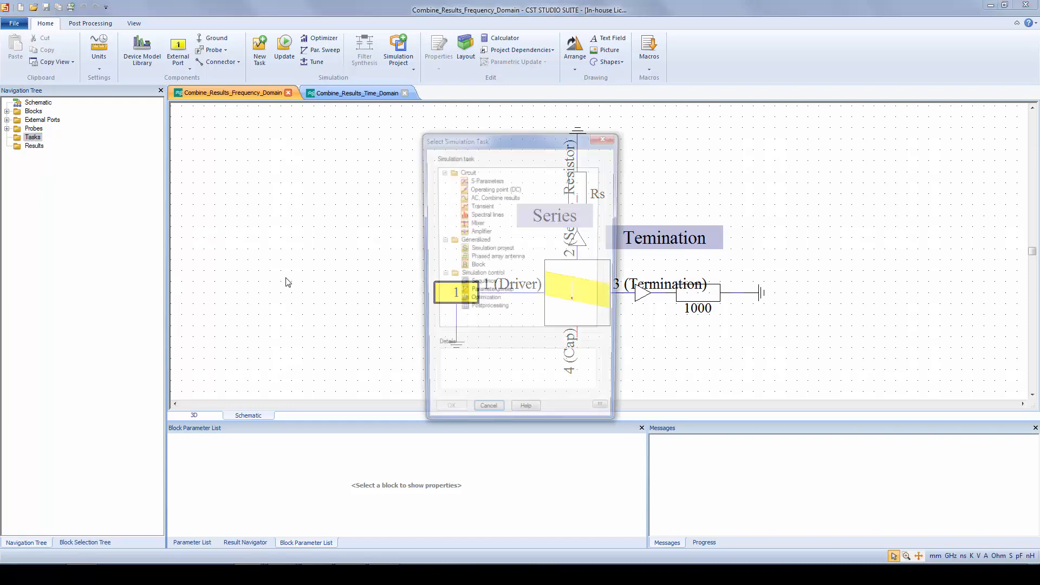
{"action": "left_click", "coordinate": [501, 198]}
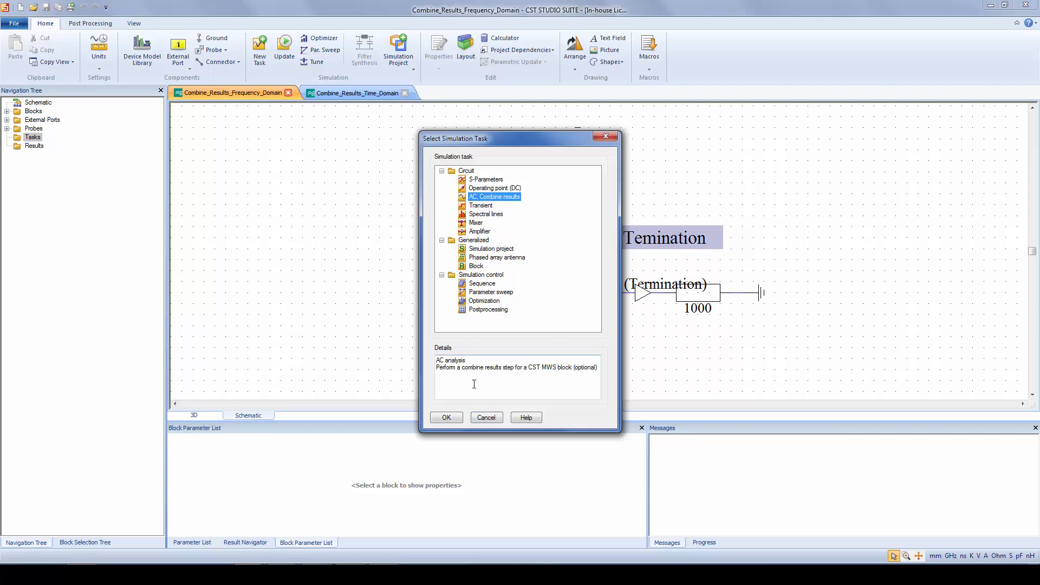
{"action": "left_click", "coordinate": [451, 418]}
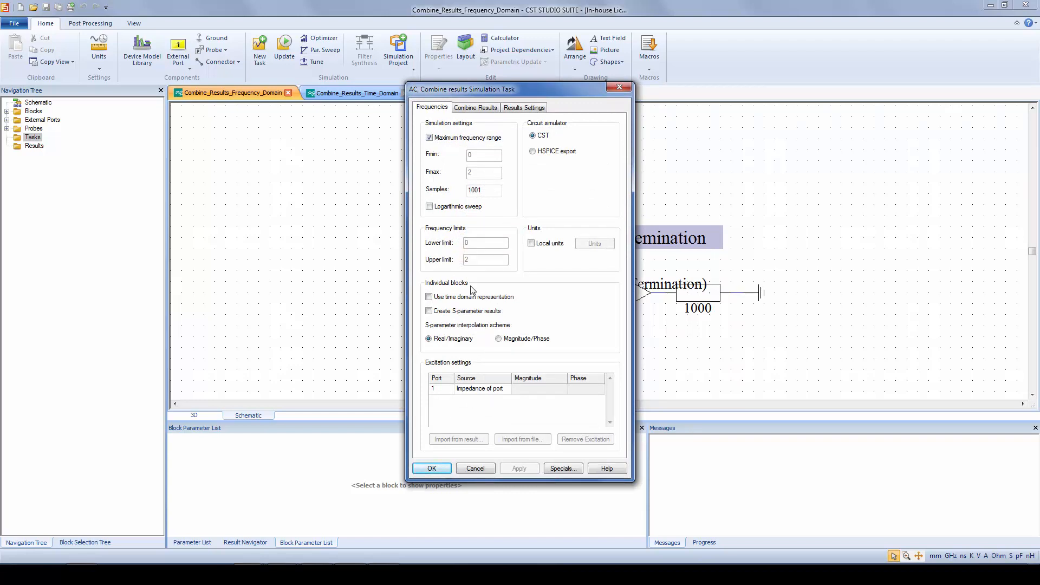
Set port 1's excitation source to Voltage and enable Combine results for block MWSSCHEM1 in the new task
{"action": "left_click", "coordinate": [509, 391]}
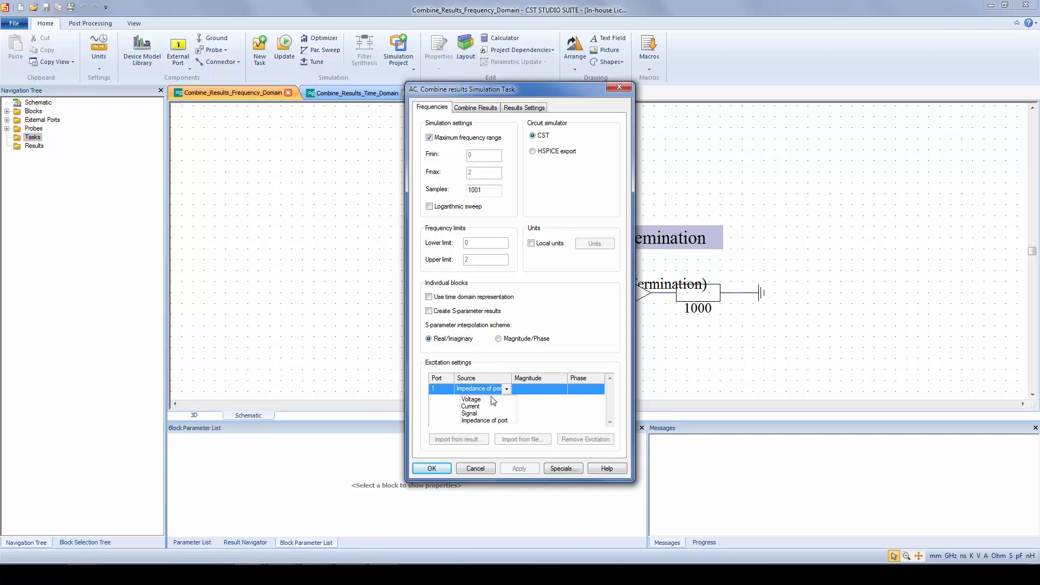
{"action": "left_click", "coordinate": [492, 399]}
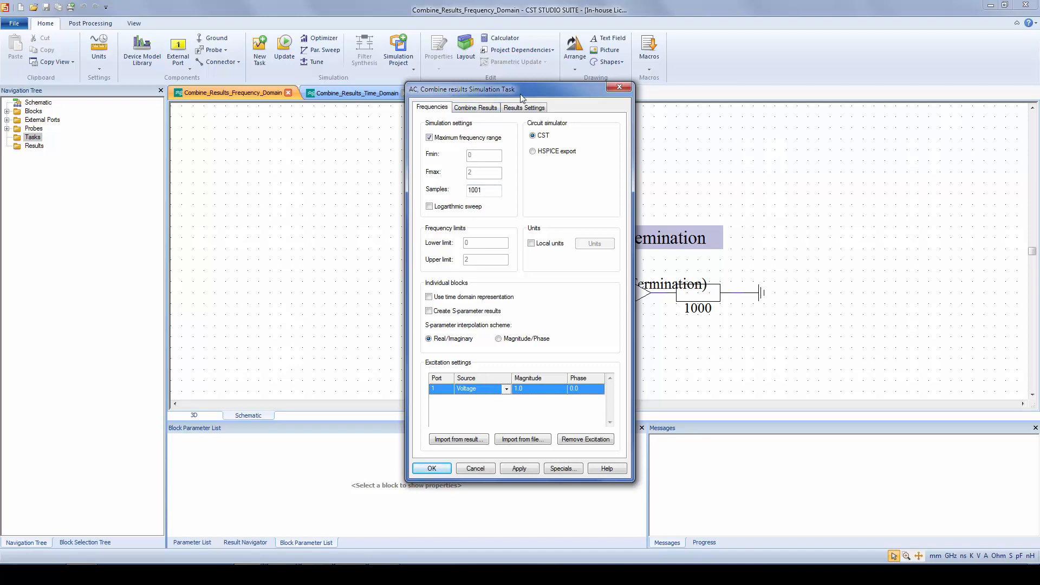
{"action": "left_click", "coordinate": [479, 109]}
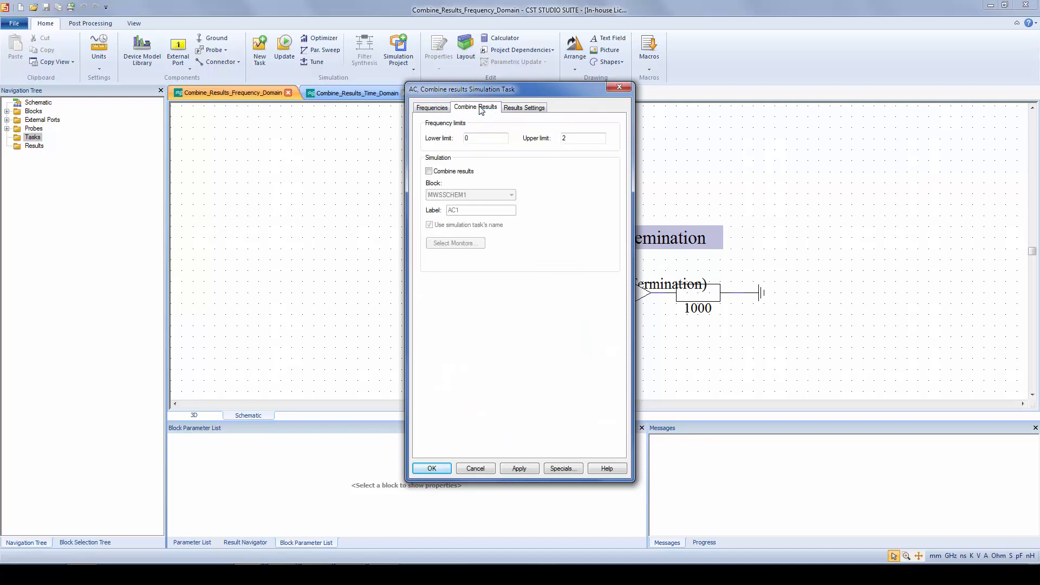
{"action": "left_click", "coordinate": [460, 171]}
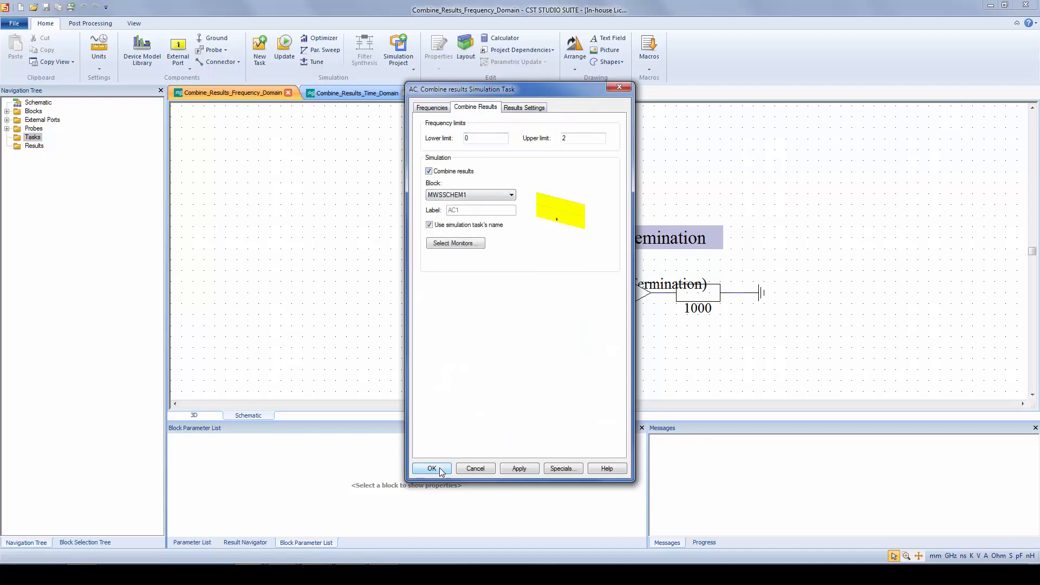
{"action": "left_click", "coordinate": [432, 468]}
Update the AC1 task and plot its FD Voltages
{"action": "right_click", "coordinate": [41, 145]}
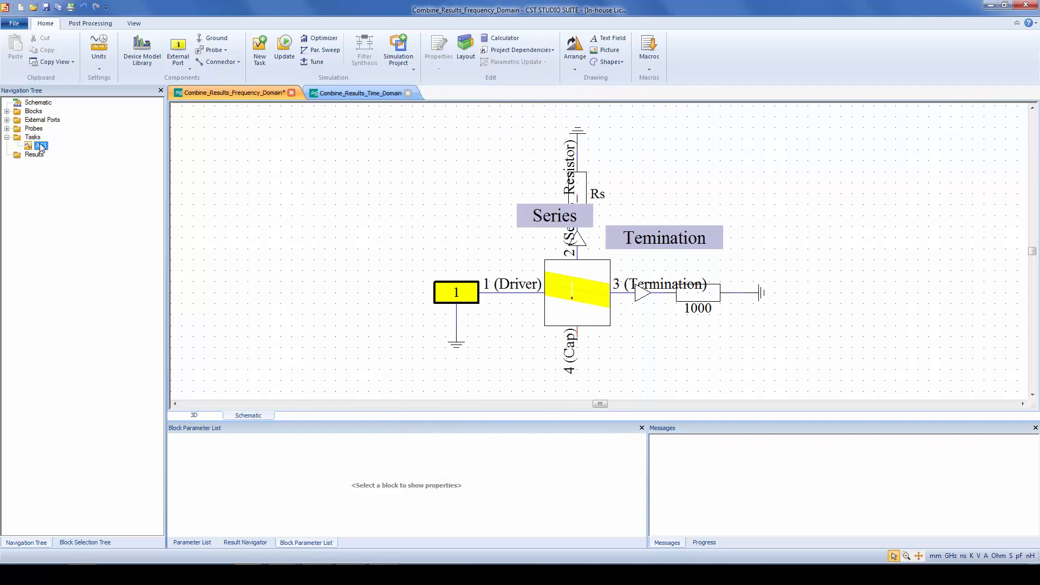
{"action": "left_click", "coordinate": [60, 209]}
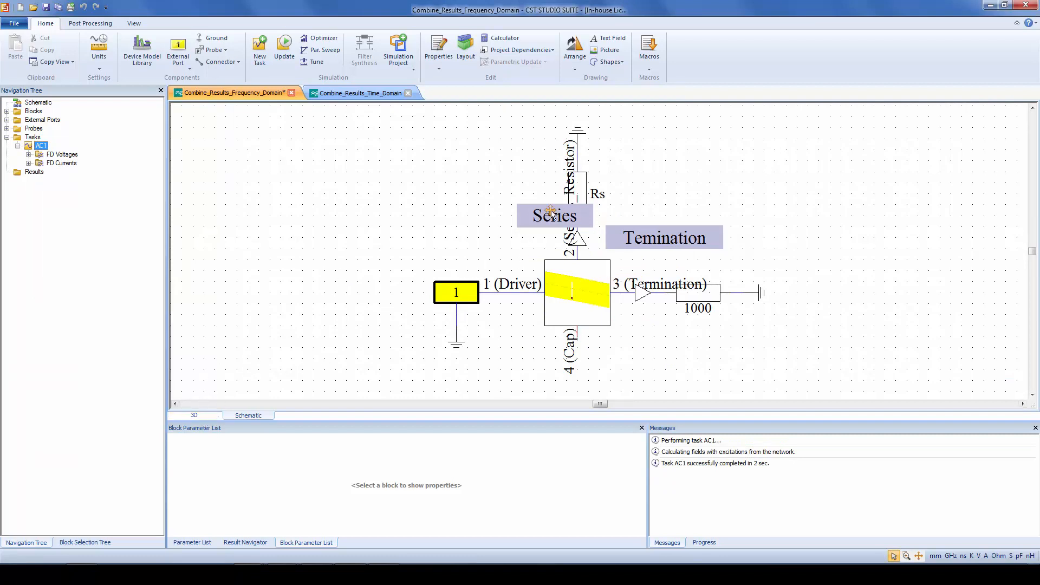
{"action": "left_click", "coordinate": [28, 154]}
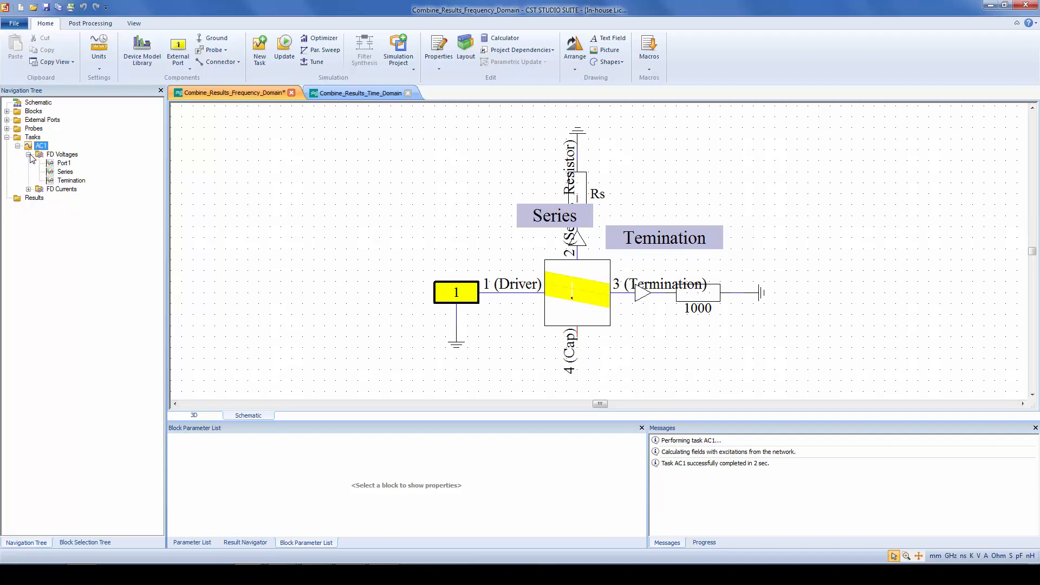
{"action": "left_click", "coordinate": [74, 155]}
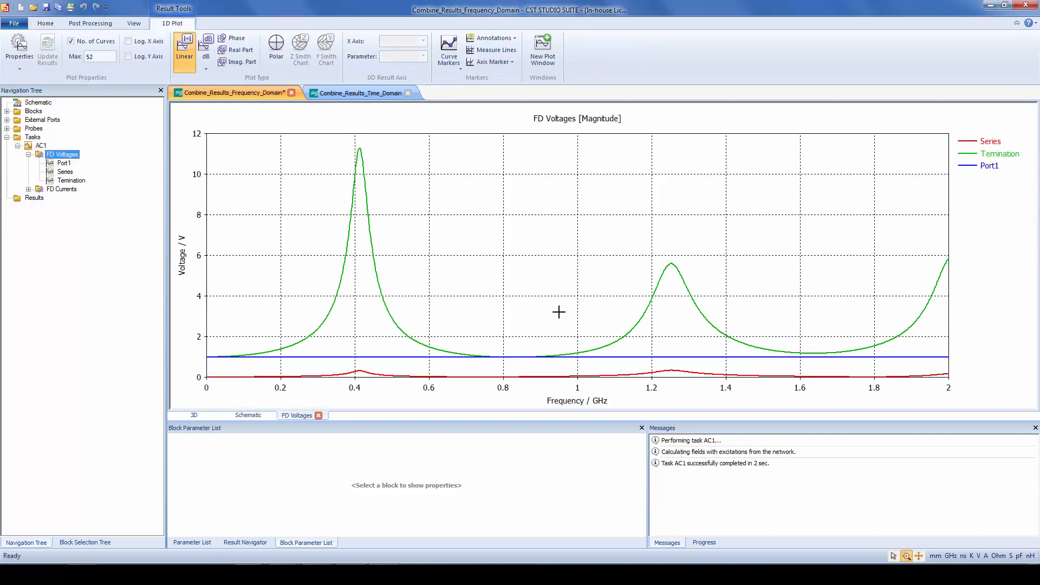
Plot the combined AC1 surface current at f=0.1 in 3D, clamp the colour range to about 0.886 A/m, and examine the slot area
{"action": "left_click", "coordinate": [194, 415]}
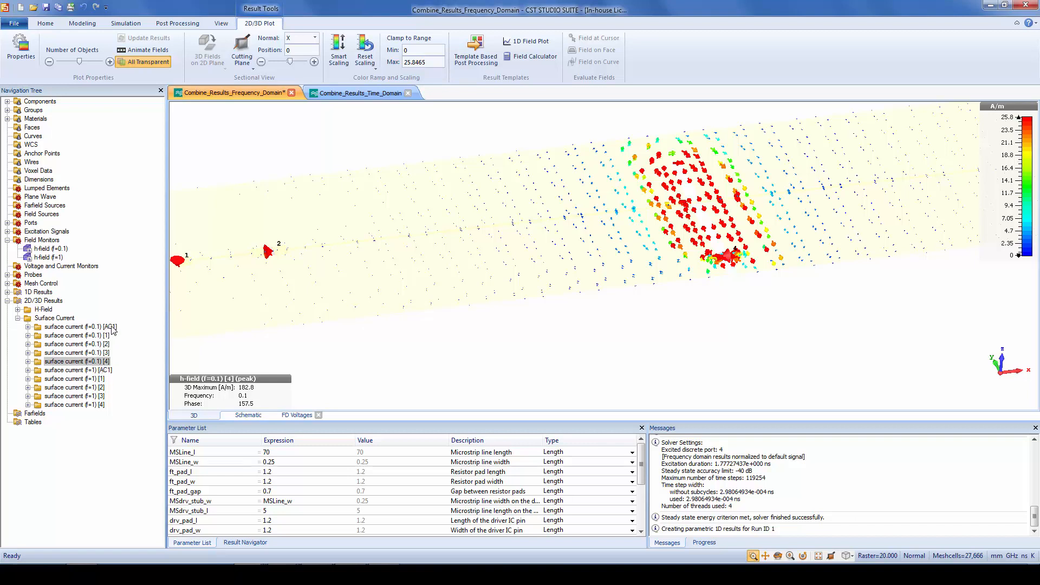
{"action": "left_click", "coordinate": [81, 327]}
{"action": "left_click_drag", "start_coordinate": [729, 234], "coordinate": [739, 314], "text": "ctrl"}
{"action": "left_click_drag", "start_coordinate": [1003, 207], "coordinate": [987, 164]}
{"action": "left_click_drag", "start_coordinate": [811, 187], "coordinate": [742, 227], "text": "ctrl+shift"}
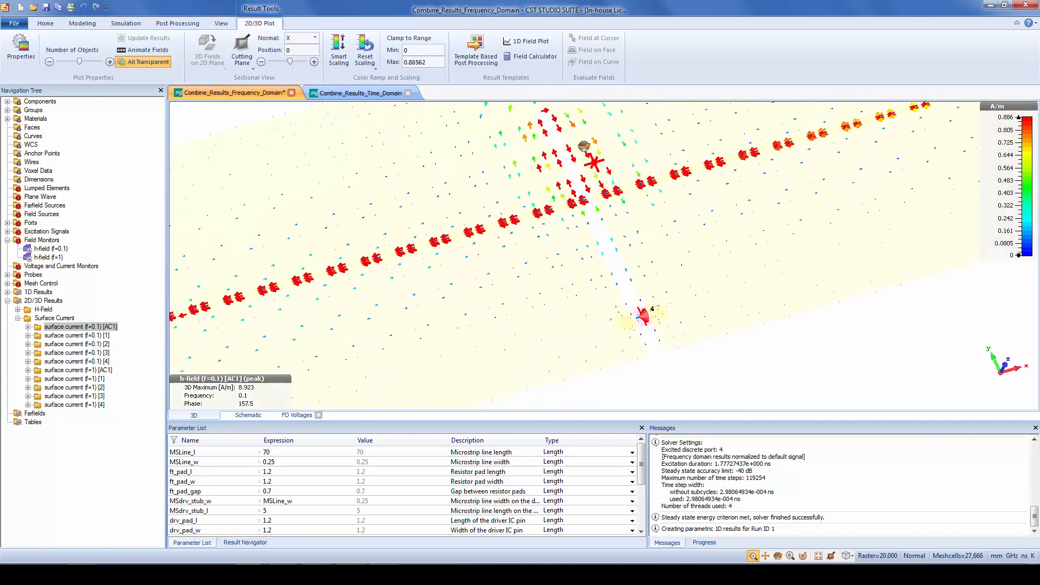
{"action": "left_click_drag", "start_coordinate": [596, 163], "coordinate": [607, 207]}
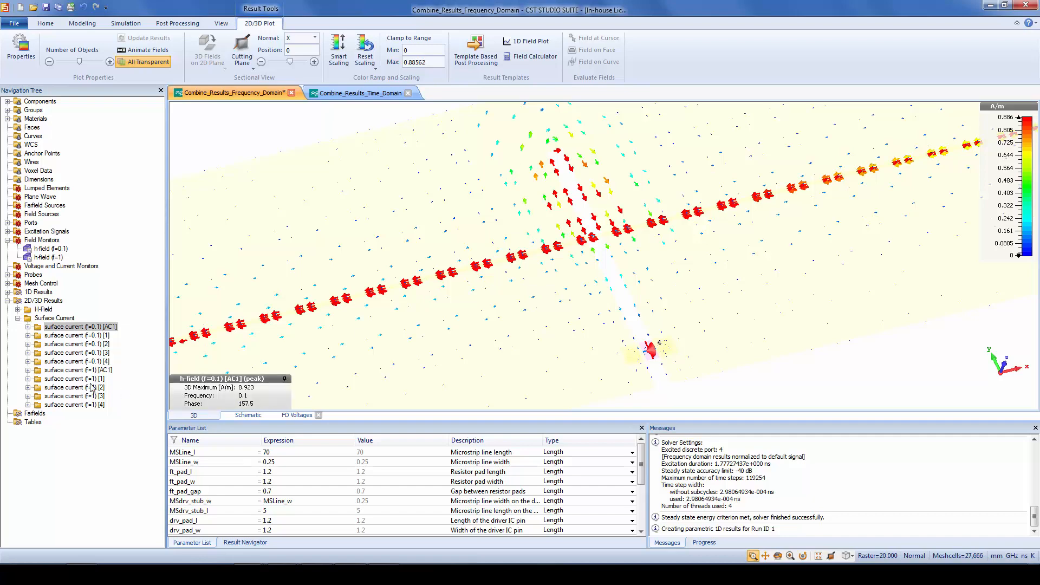
Plot the f=0.1 surface current for excitation 4 for comparison and raise the colour range maximum to about 3.96 A/m
{"action": "left_click", "coordinate": [102, 361]}
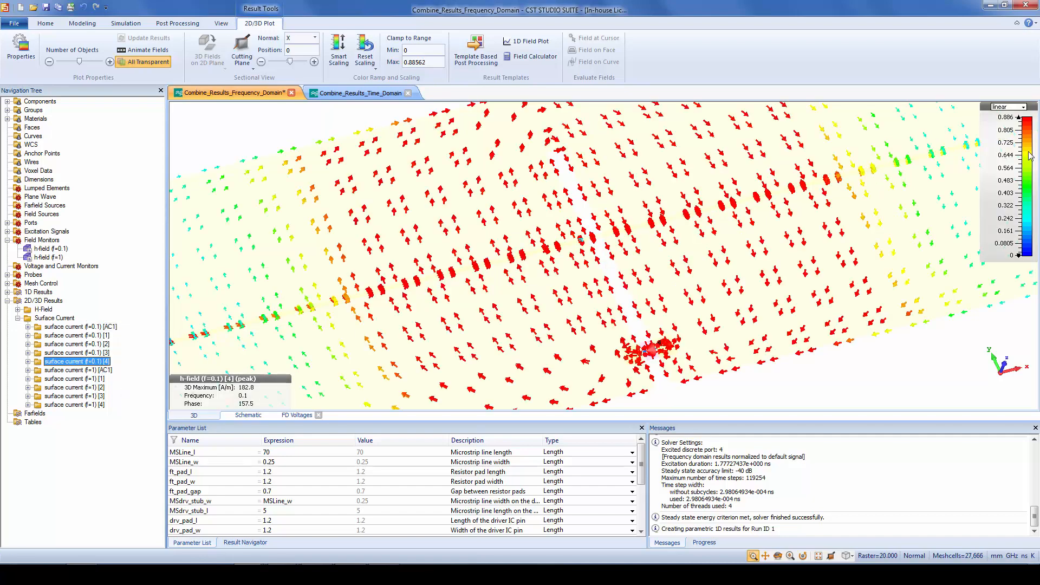
{"action": "left_click_drag", "start_coordinate": [1003, 122], "coordinate": [1005, 187]}
{"action": "left_click_drag", "start_coordinate": [1004, 129], "coordinate": [1004, 199]}
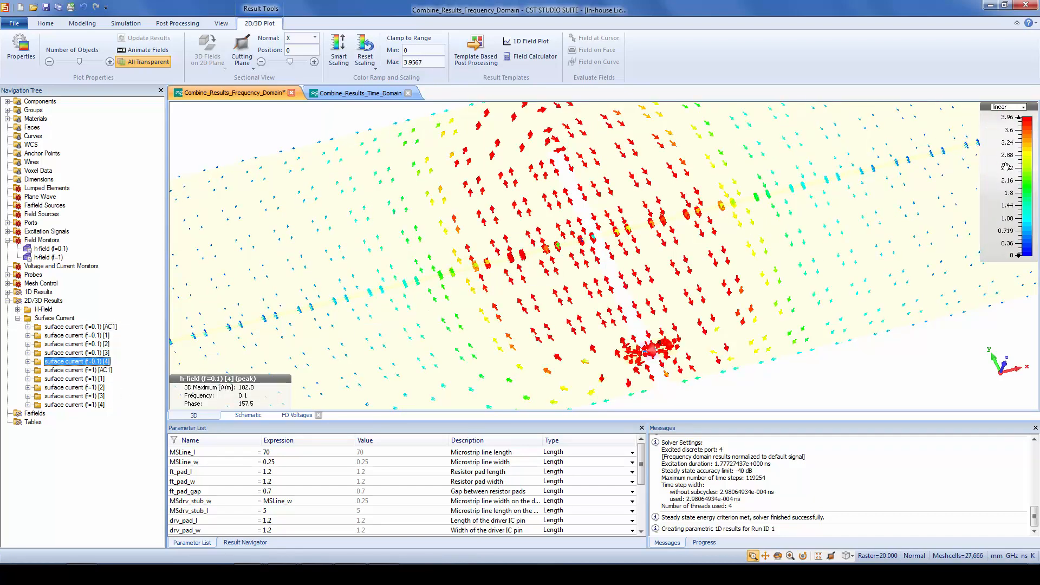
Raise the excitation 4 plot's colour maximum to about 140 A/m, and plot the f=1 AC1 surface current with a maximum of about 4.39 A/m
{"action": "mouse_move", "coordinate": [1004, 152]}
{"action": "left_mouse_down"}
{"action": "mouse_move", "coordinate": [1007, 214]}
{"action": "mouse_move", "coordinate": [1006, 164]}
{"action": "left_mouse_up"}
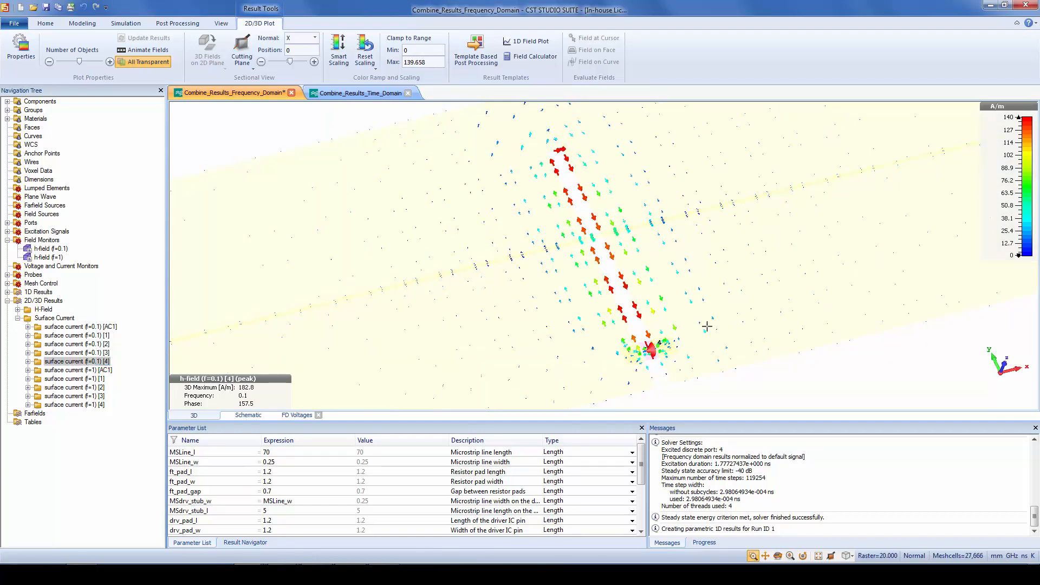
{"action": "scroll", "coordinate": [707, 325], "scroll_direction": "down", "scroll_amount": 2}
{"action": "left_click", "coordinate": [79, 370]}
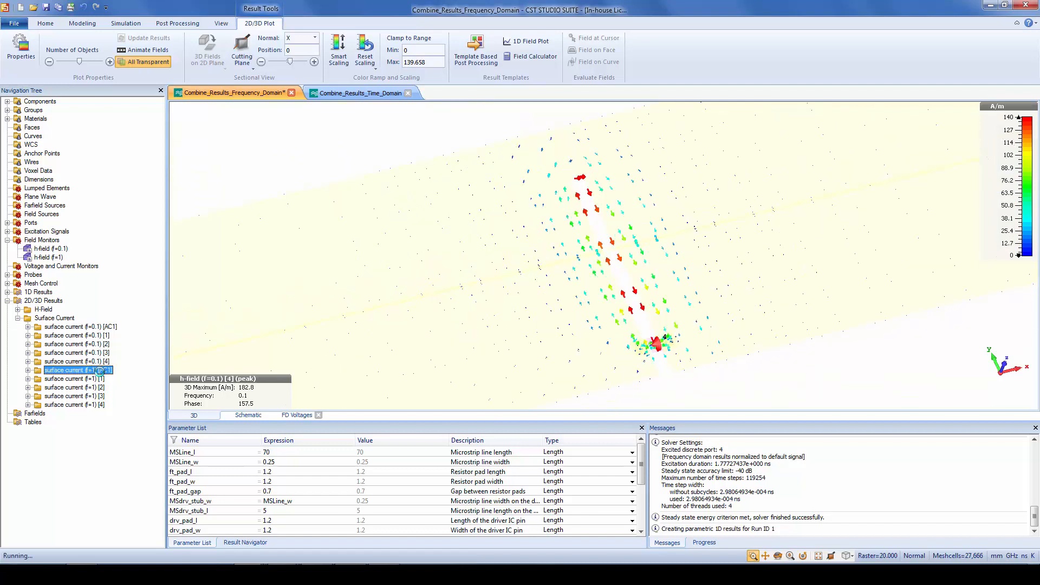
{"action": "left_click_drag", "start_coordinate": [1004, 222], "coordinate": [991, 164]}
{"action": "left_click_drag", "start_coordinate": [818, 198], "coordinate": [818, 213], "text": "ctrl"}
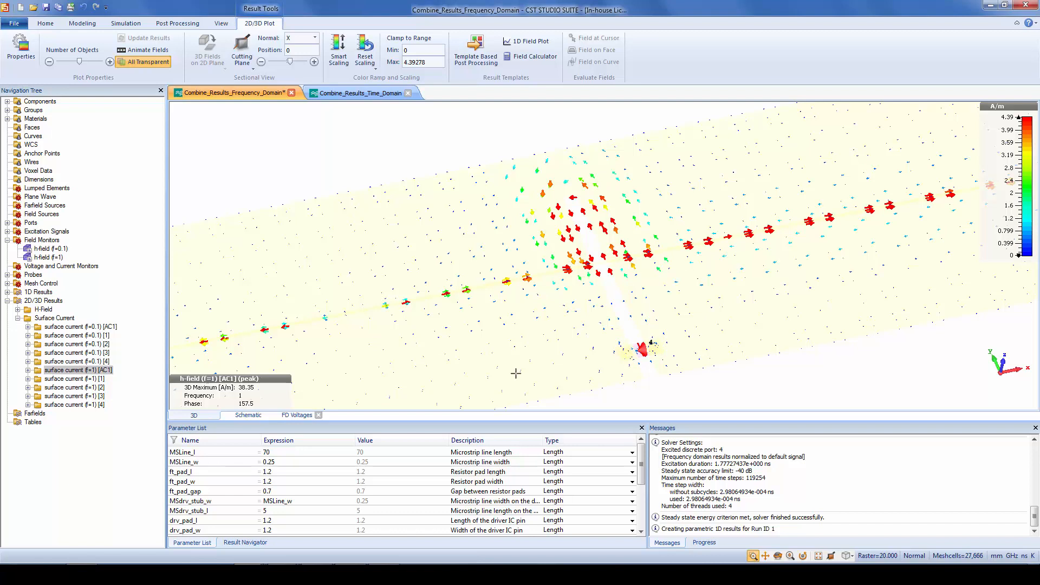
Place a capacitor in the schematic, rotate it and connect it to pin 4 (Cap) of the 3D block
{"action": "left_click", "coordinate": [249, 418]}
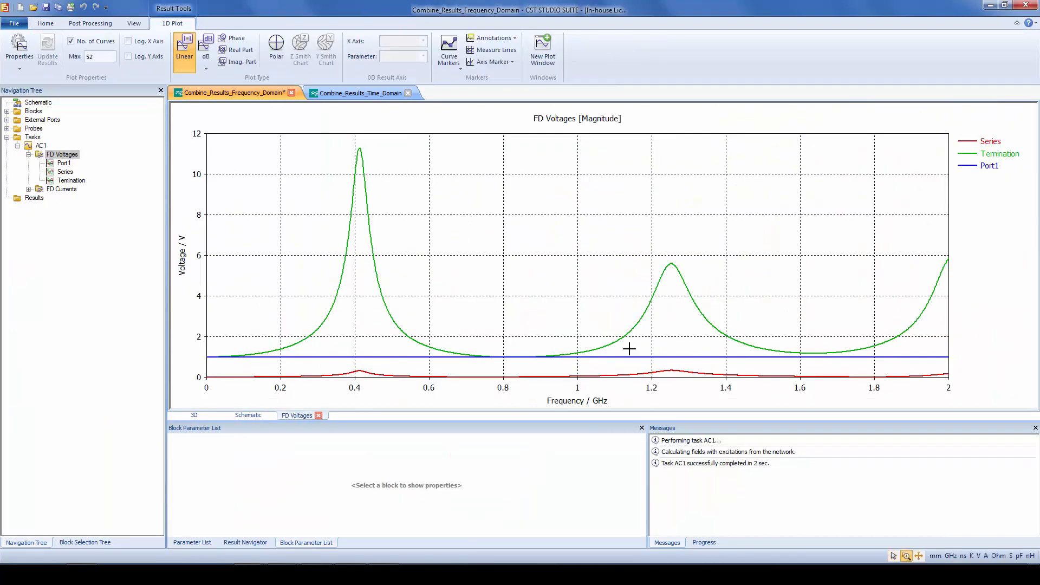
{"action": "left_click", "coordinate": [258, 417]}
{"action": "middle_click_drag", "start_coordinate": [799, 302], "coordinate": [822, 229]}
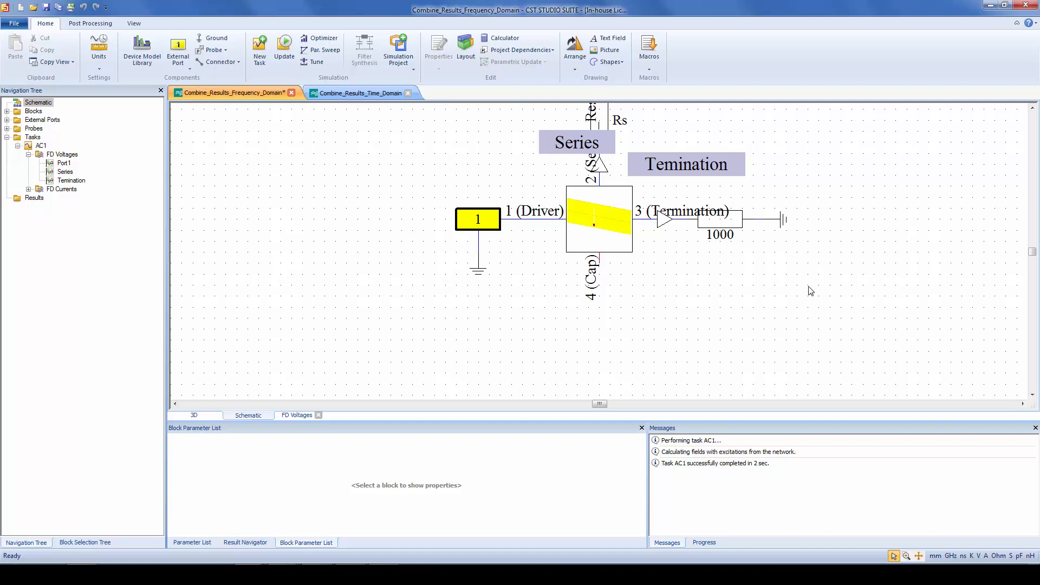
{"action": "key", "text": "c"}
{"action": "left_click", "coordinate": [677, 319]}
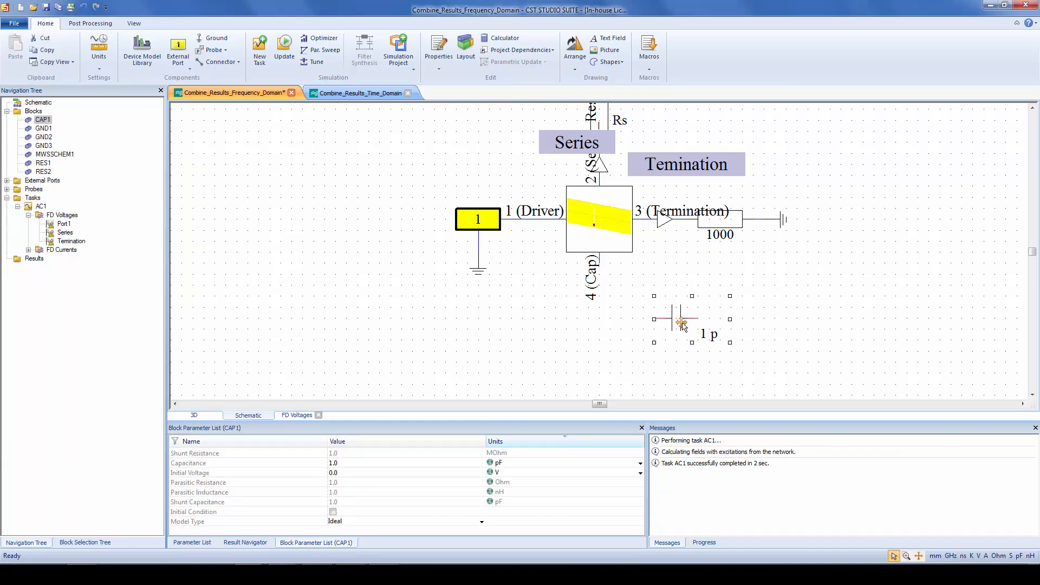
{"action": "key", "text": "ctrl+r"}
{"action": "left_click_drag", "start_coordinate": [675, 321], "coordinate": [625, 324]}
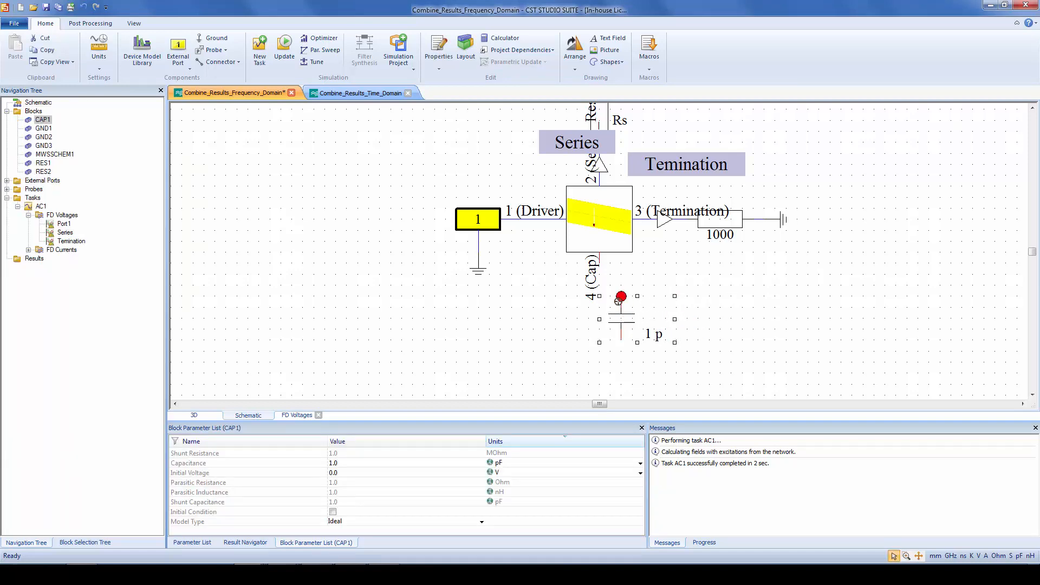
Ground the capacitor's free terminal and set its capacitance to 100 pF
{"action": "key", "text": "g"}
{"action": "left_click", "coordinate": [622, 344]}
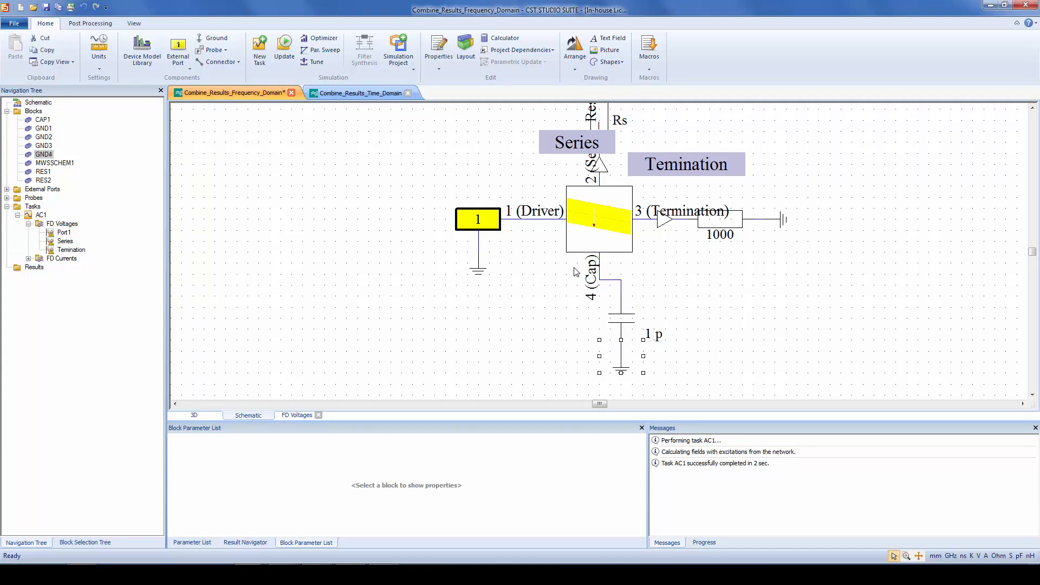
{"action": "left_click", "coordinate": [621, 324]}
{"action": "left_click", "coordinate": [384, 466]}
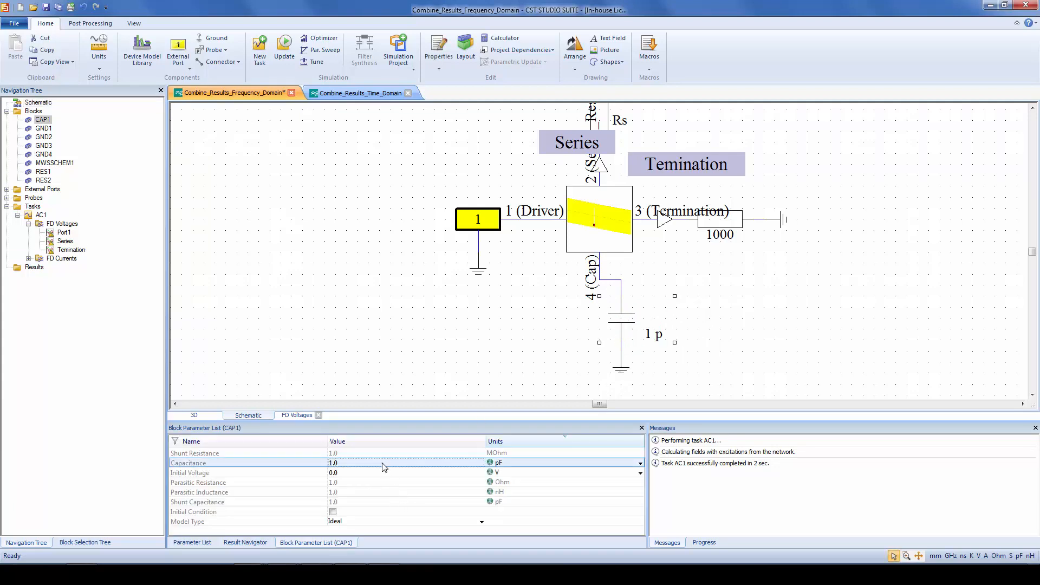
{"action": "left_click", "coordinate": [383, 465]}
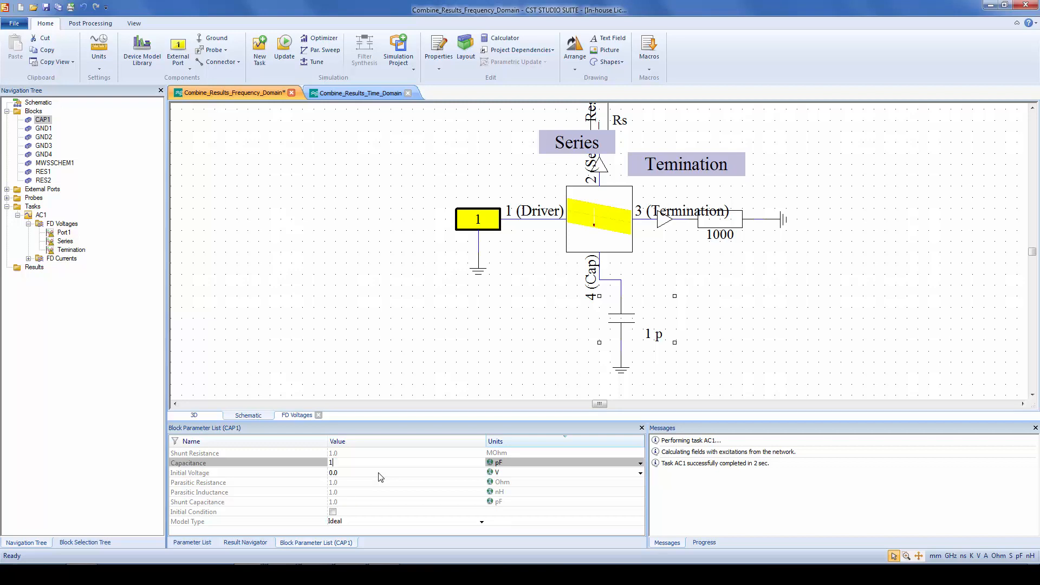
{"action": "key", "text": "Return"}
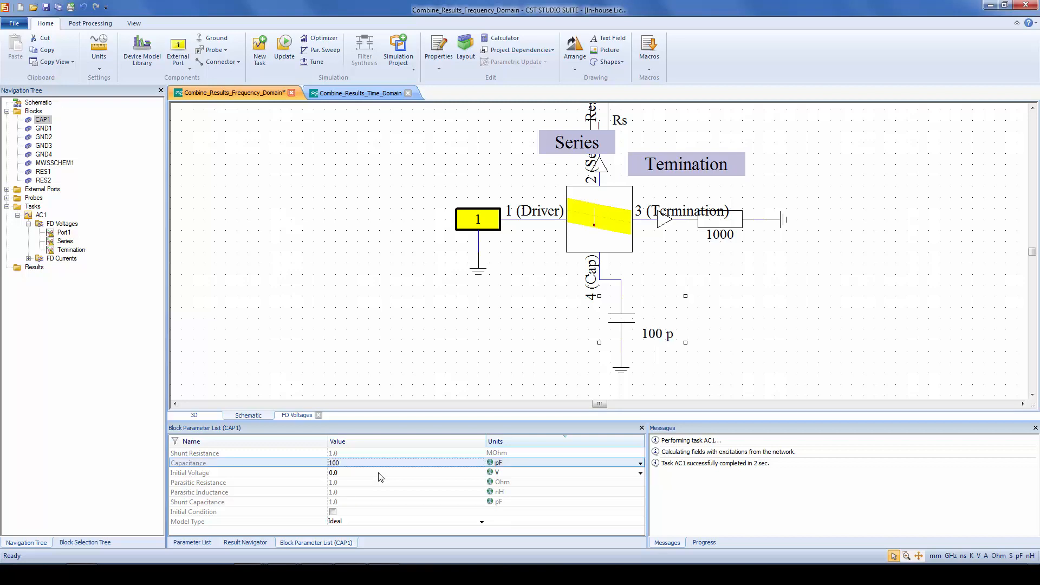
Duplicate the AC1 task and update the copy, AC2, to calculate results with the capacitor
{"action": "right_click", "coordinate": [40, 215]}
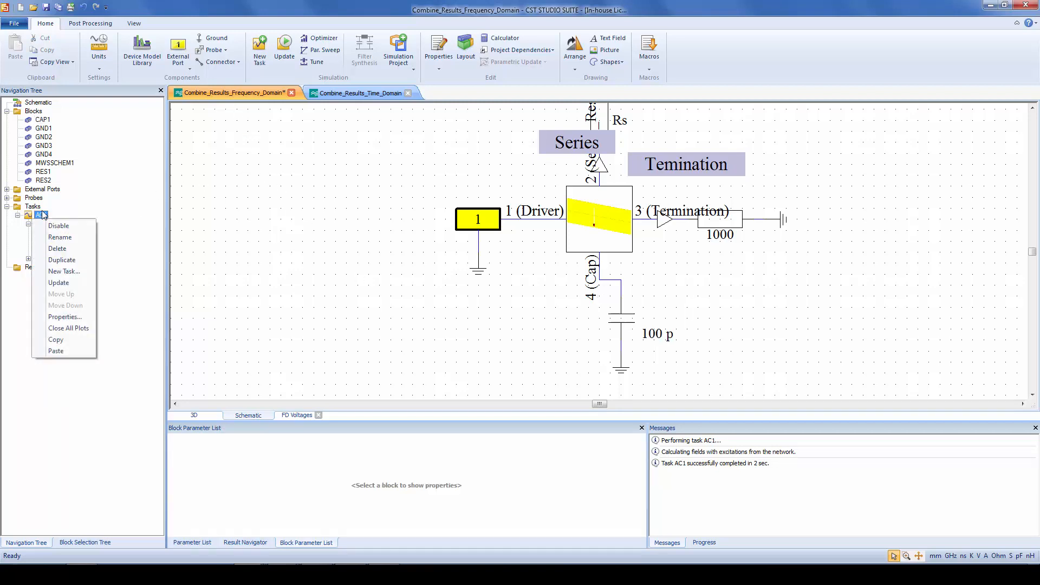
{"action": "left_click", "coordinate": [61, 260]}
{"action": "right_click", "coordinate": [40, 268]}
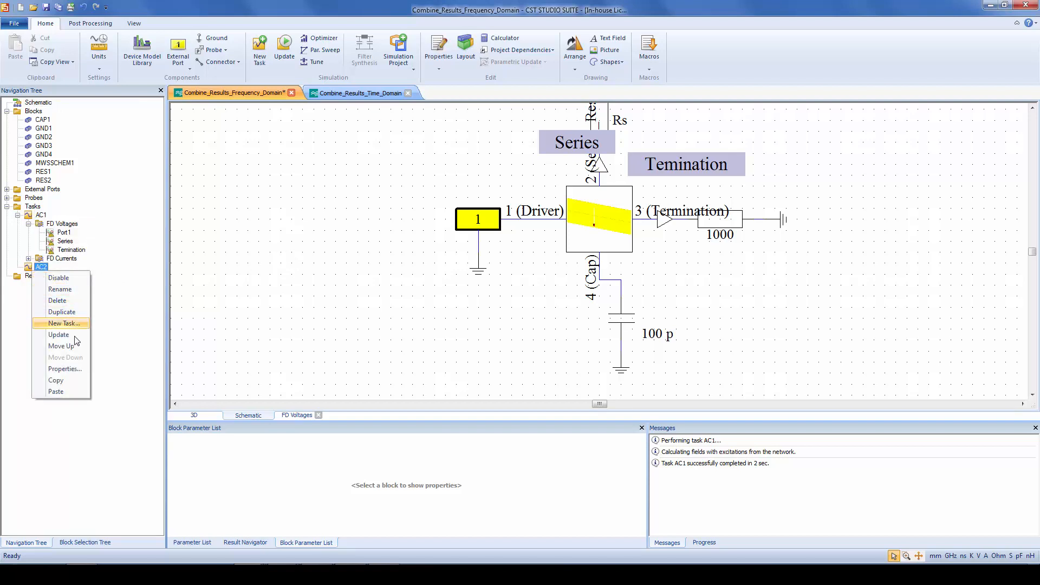
{"action": "left_click", "coordinate": [77, 334]}
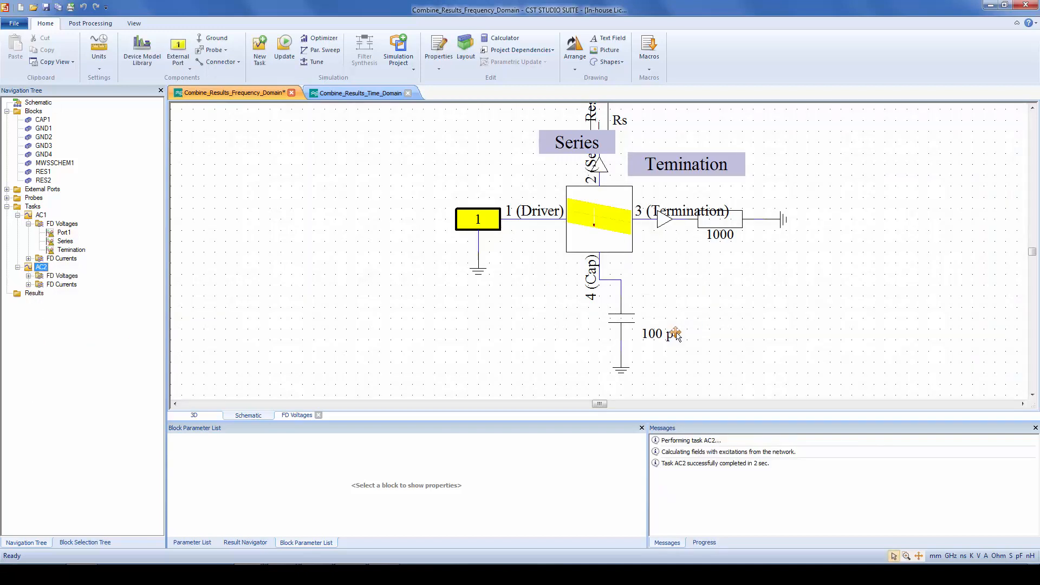
Plot the combined AC2 surface current at f=0.1 in 3D and clamp the colour range maximum to about 1.21 A/m
{"action": "left_click", "coordinate": [196, 415]}
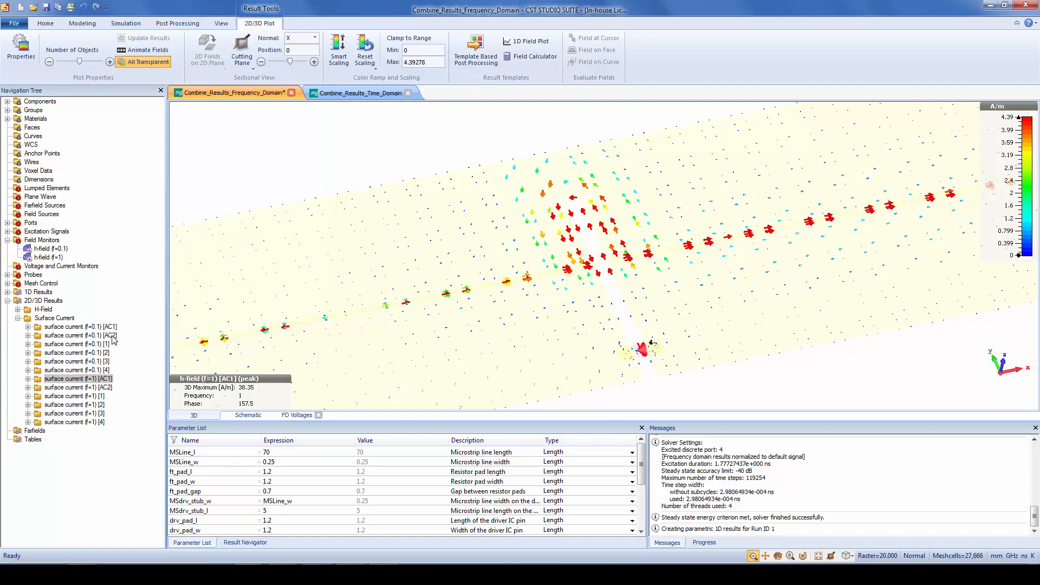
{"action": "left_click", "coordinate": [81, 335]}
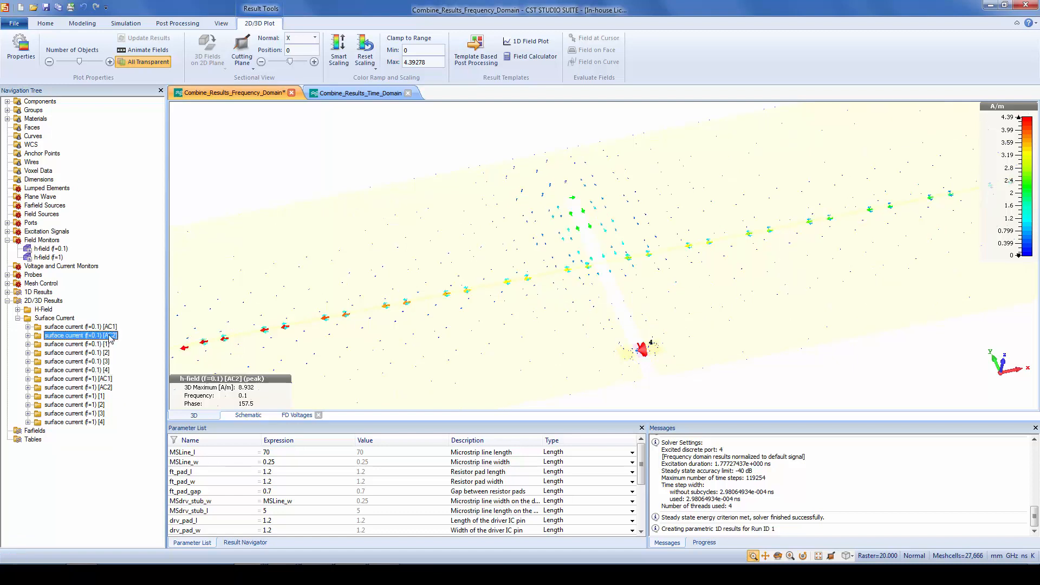
{"action": "left_click_drag", "start_coordinate": [1003, 223], "coordinate": [1003, 143]}
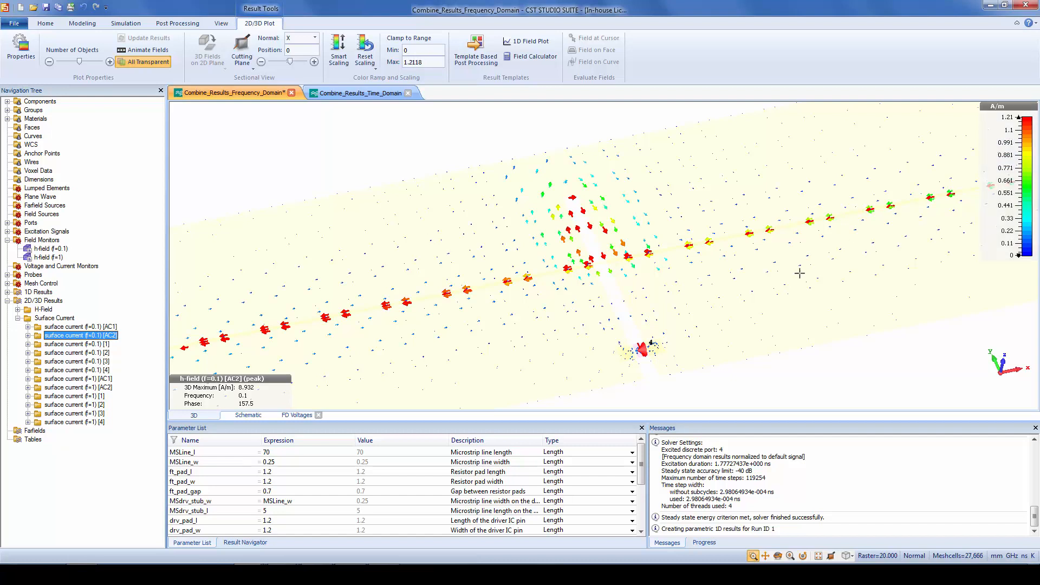
{"action": "left_click", "coordinate": [728, 265]}
{"action": "scroll", "coordinate": [725, 263], "scroll_direction": "down", "scroll_amount": 1}
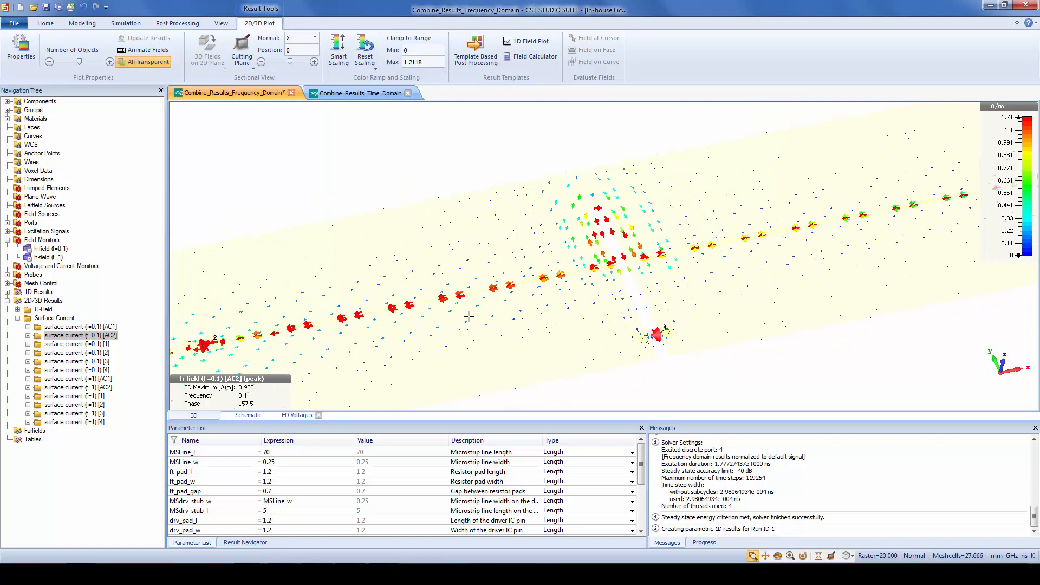
Plot the combined AC2 surface current at f=1, set the colour range maximum to about 1.76 A/m, and examine the slot area
{"action": "left_click", "coordinate": [101, 388]}
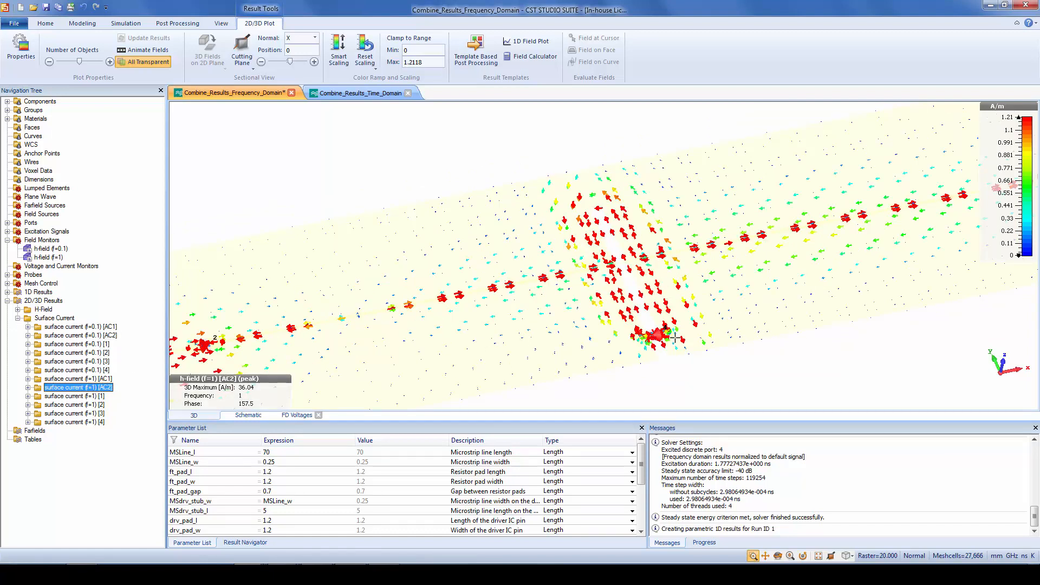
{"action": "left_click_drag", "start_coordinate": [1004, 187], "coordinate": [1006, 207]}
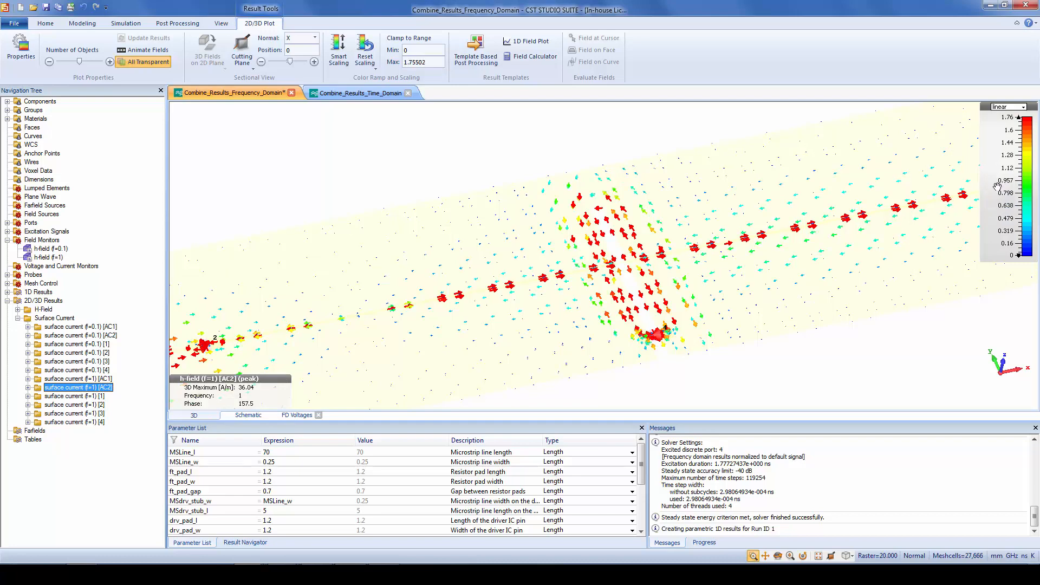
{"action": "scroll", "coordinate": [664, 275], "scroll_direction": "up", "scroll_amount": 5}
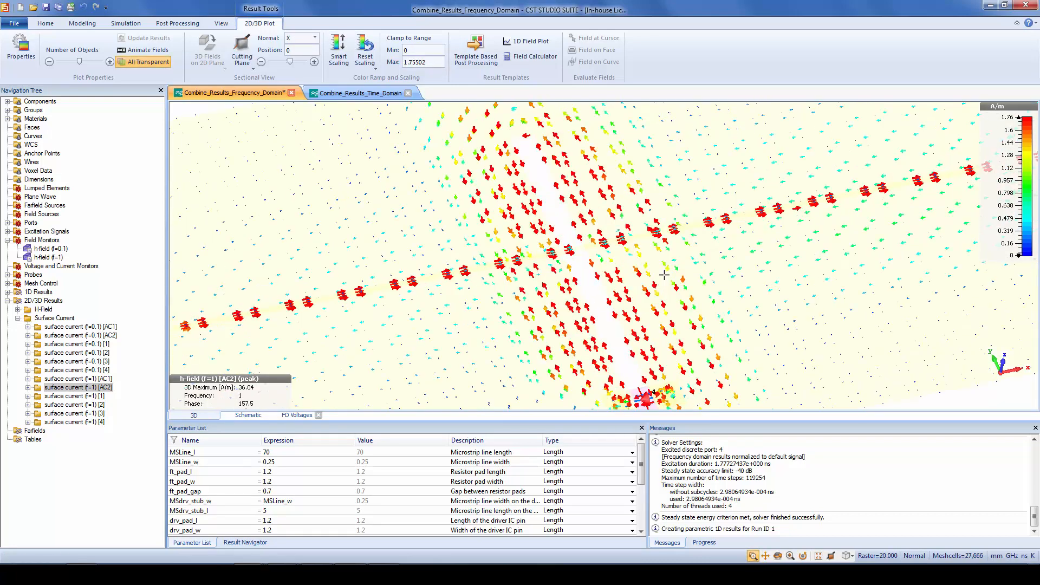
{"action": "left_click_drag", "start_coordinate": [666, 277], "coordinate": [685, 240]}
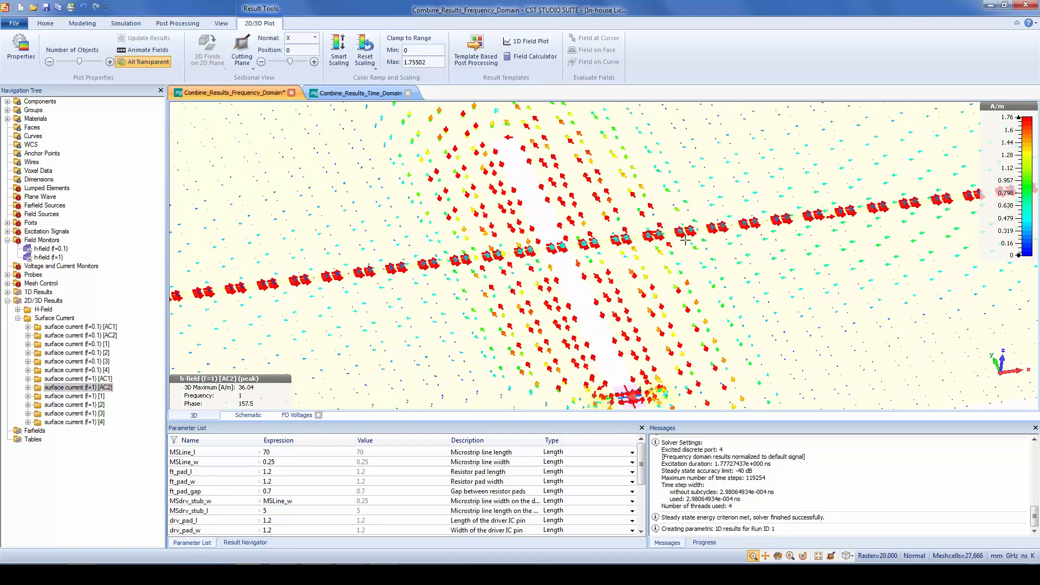
{"action": "scroll", "coordinate": [685, 240], "scroll_direction": "down", "scroll_amount": 3}
{"action": "scroll", "coordinate": [685, 240], "scroll_direction": "up", "scroll_amount": 1}
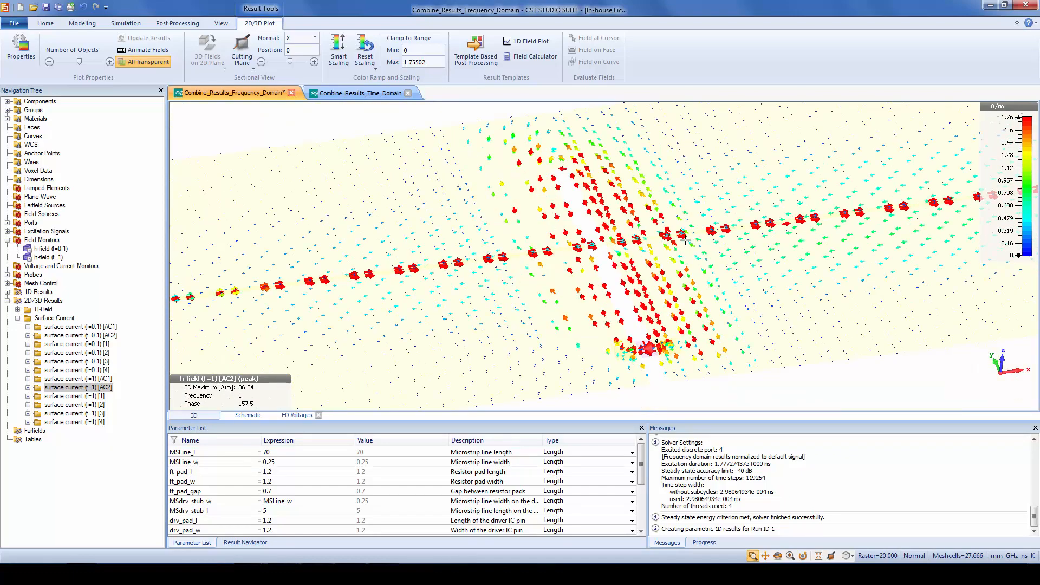
{"action": "scroll", "coordinate": [684, 254], "scroll_direction": "down", "scroll_amount": 2}
{"action": "scroll", "coordinate": [684, 255], "scroll_direction": "up", "scroll_amount": 1}
{"action": "scroll", "coordinate": [684, 254], "scroll_direction": "up", "scroll_amount": 2}
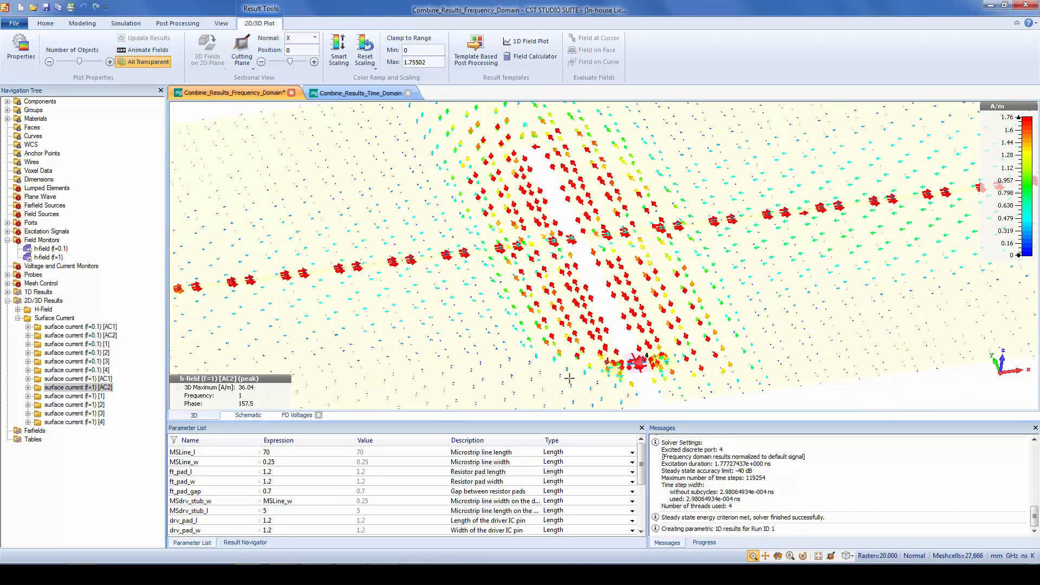
Review the schematic with the attached capacitor and return to the 3D surface current plot of the whole slot area
{"action": "left_click", "coordinate": [249, 415]}
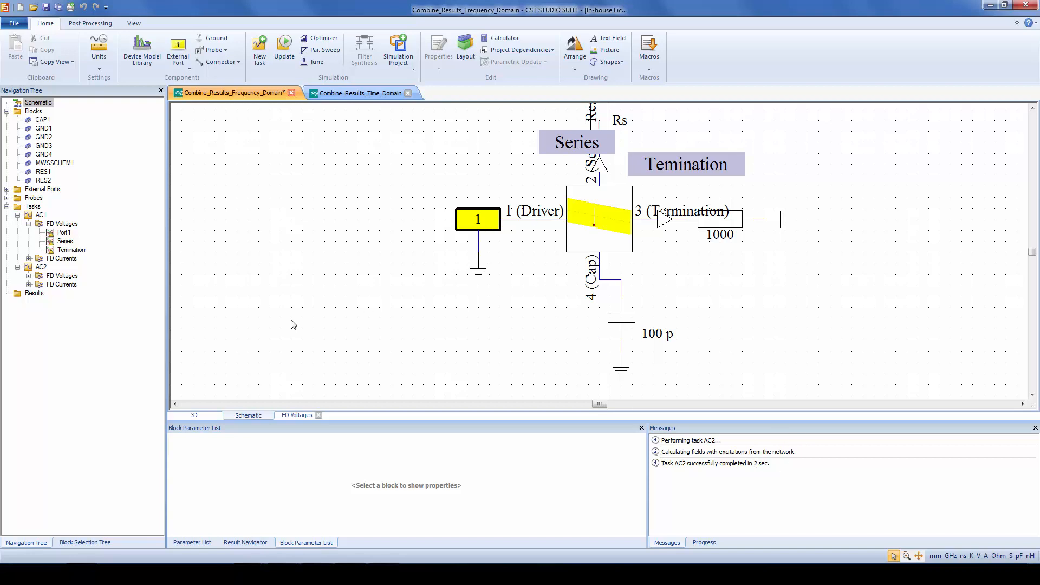
{"action": "left_click", "coordinate": [202, 414]}
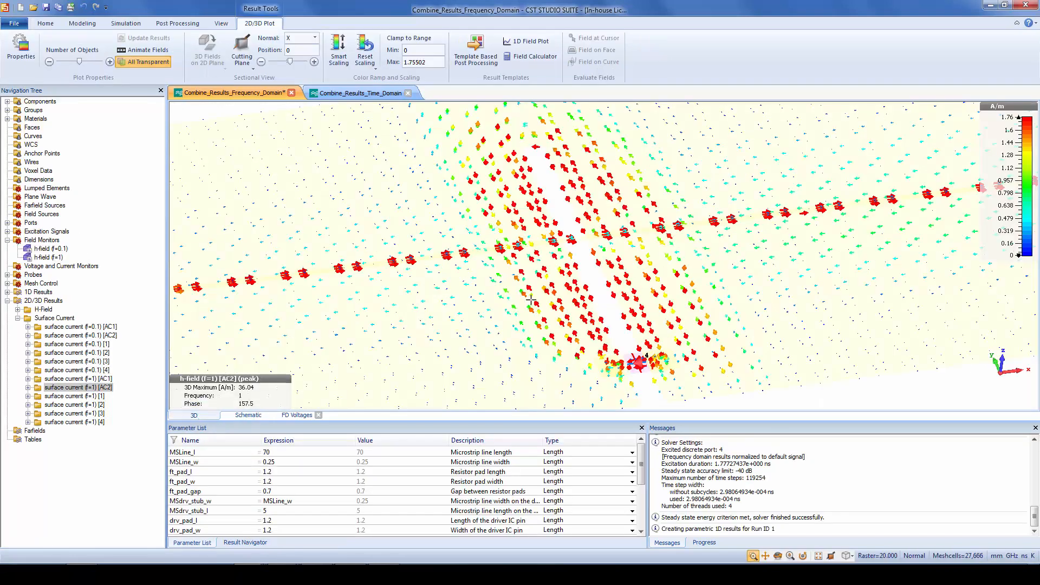
{"action": "scroll", "coordinate": [537, 285], "scroll_direction": "down", "scroll_amount": 3}
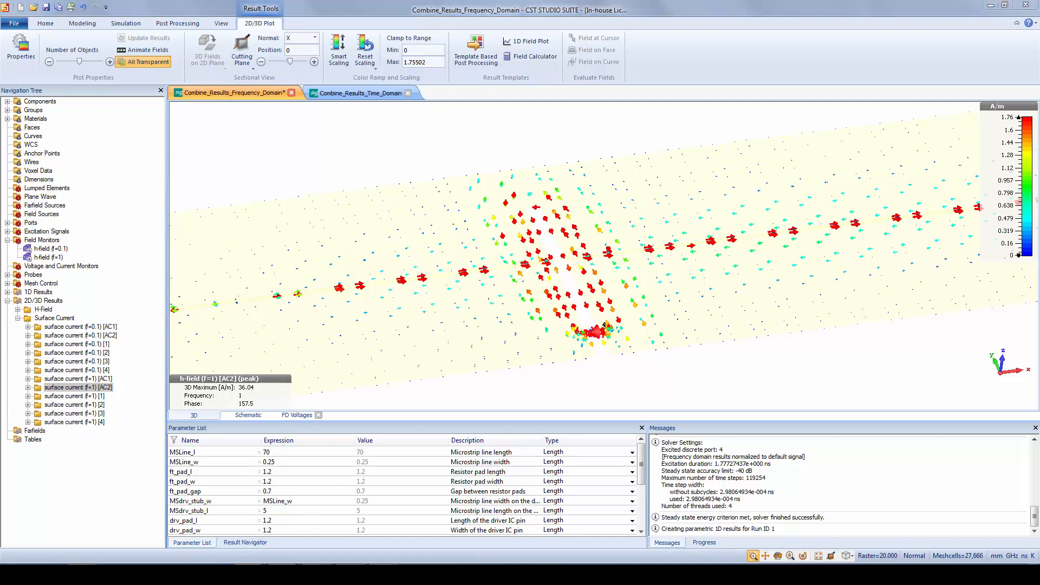
Switch to the presentation and advance to the "Combine Results, Time Domain" slide
{"action": "mouse_move", "coordinate": [283, 575]}
{"action": "left_click", "coordinate": [342, 517]}
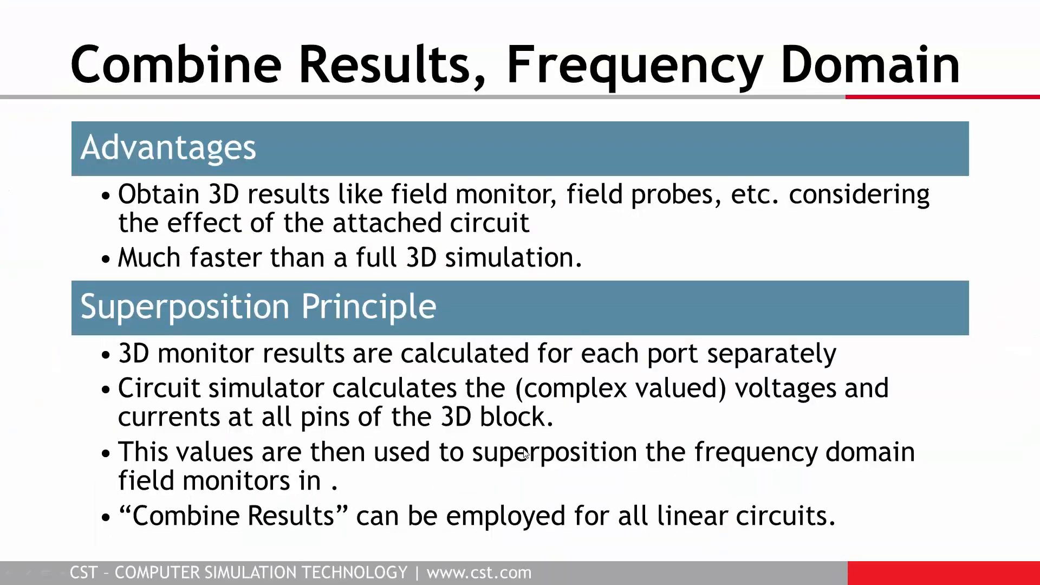
{"action": "key", "text": "alt+Tab"}
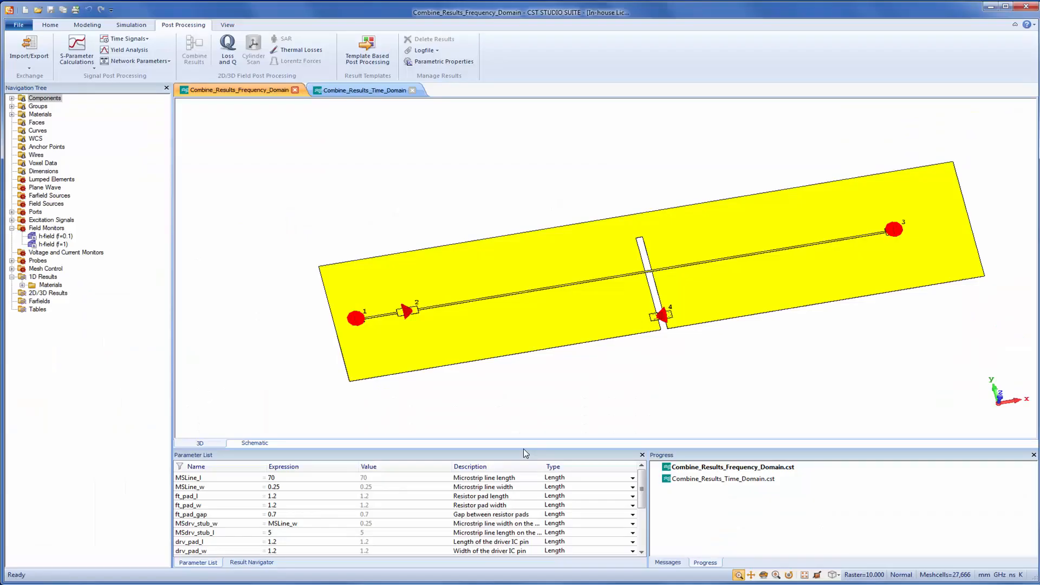
{"action": "key", "text": "alt+Tab"}
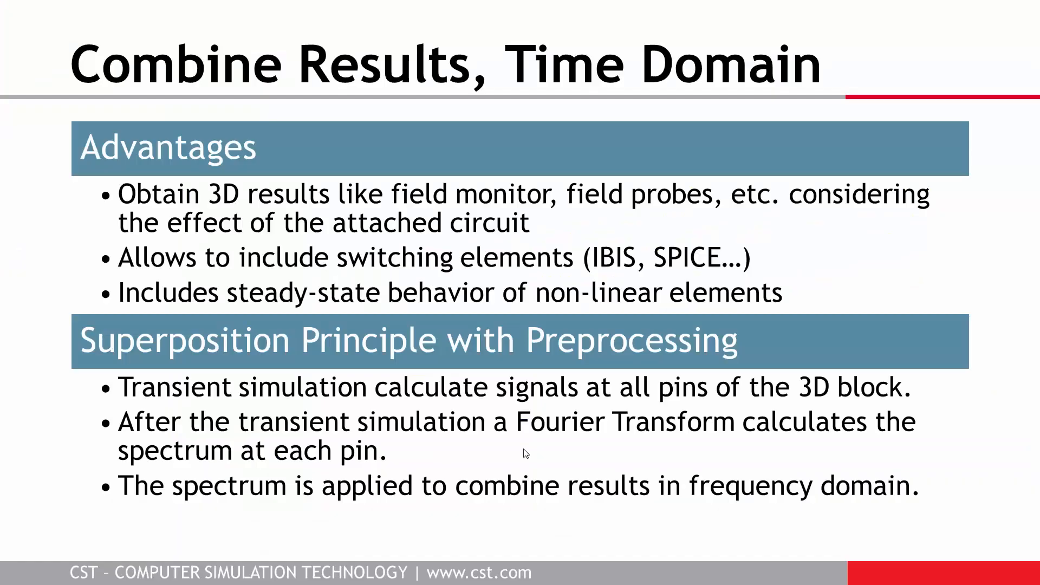
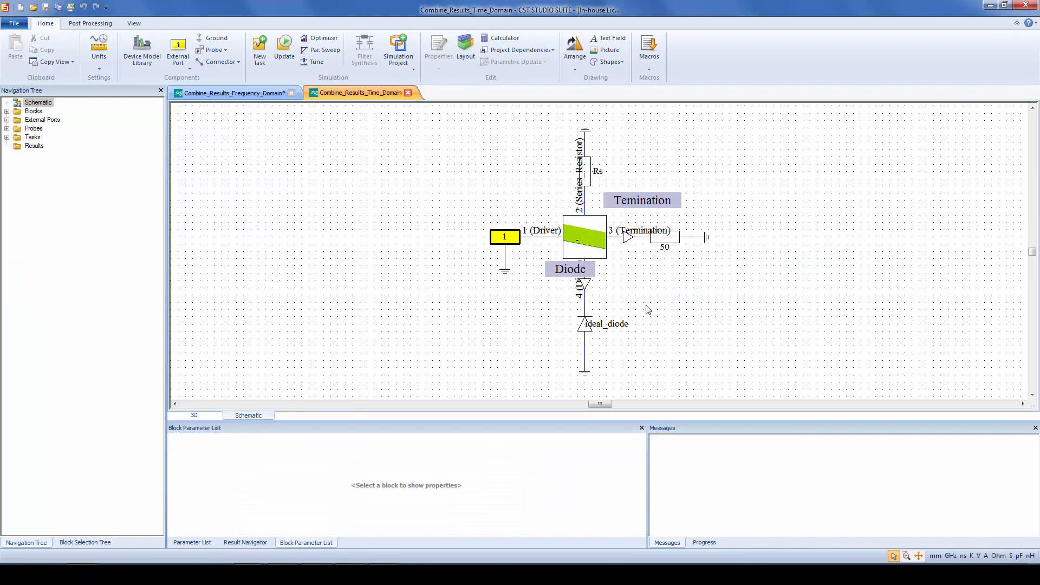
Review the time-domain board's 3D model and run the Tran1 transient task from the schematic
{"action": "left_click", "coordinate": [7, 137]}
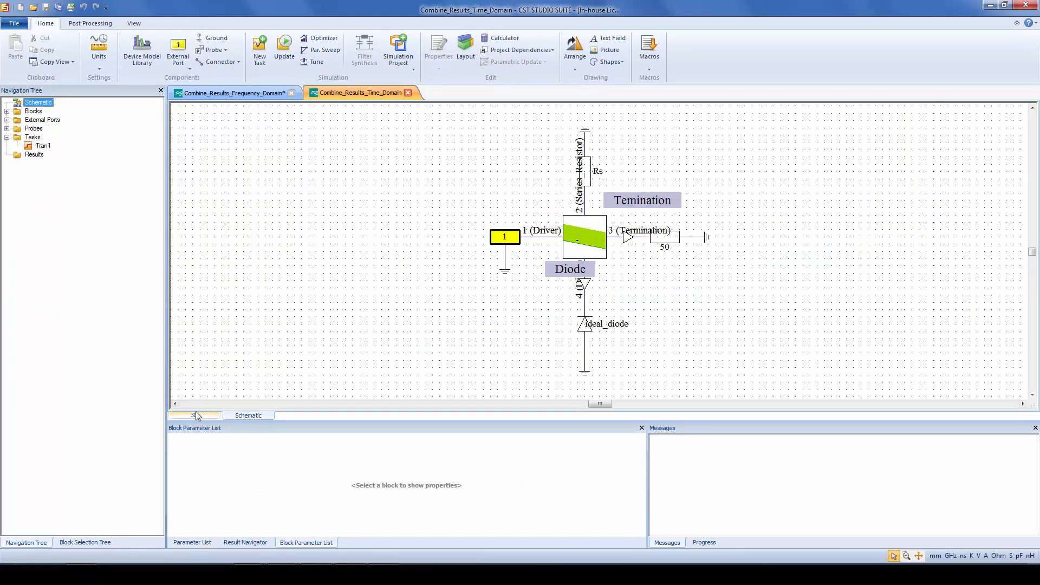
{"action": "left_click", "coordinate": [196, 414]}
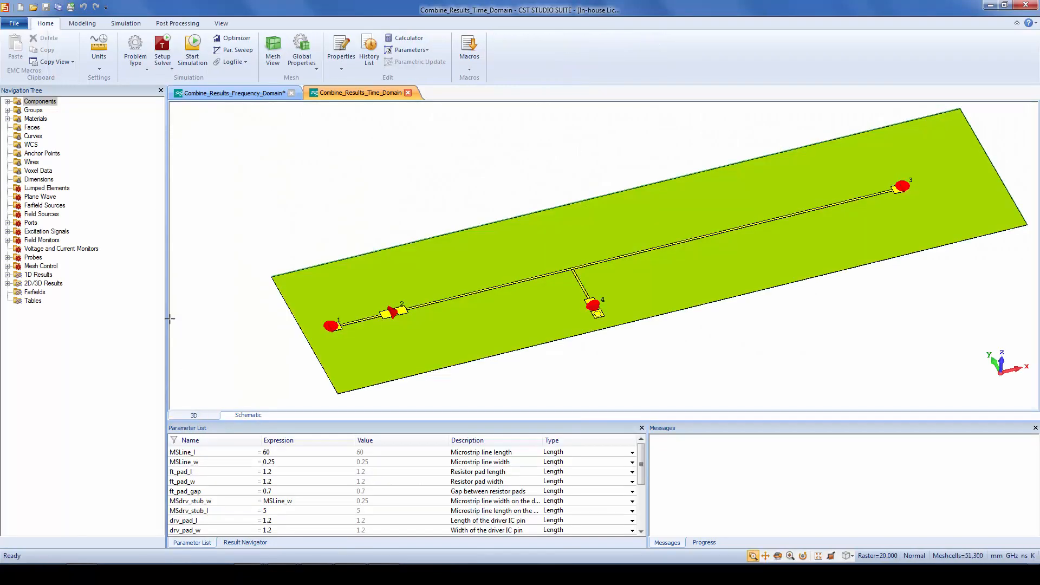
{"action": "left_click", "coordinate": [252, 416]}
{"action": "right_click", "coordinate": [46, 144]}
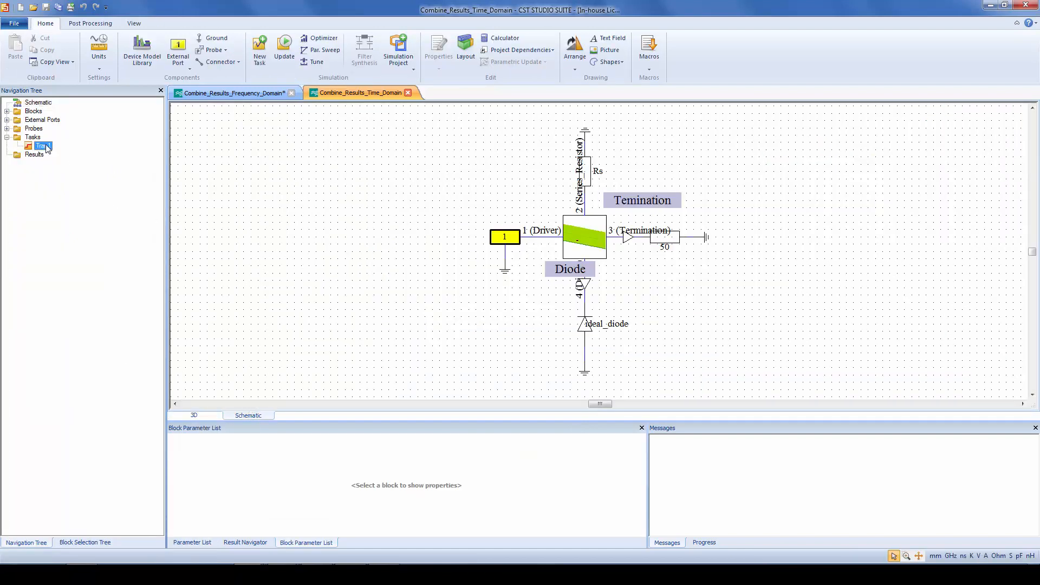
{"action": "left_click", "coordinate": [48, 211]}
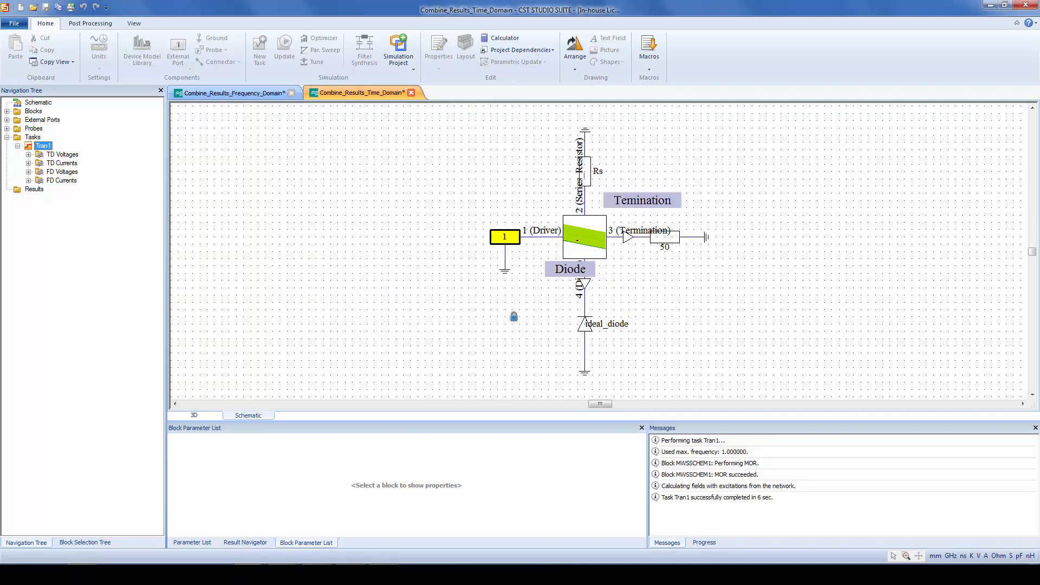
Plot the Tran1 TD Voltages and highlight the Port1, Temination and Diode curves individually to compare their waveforms
{"action": "left_click", "coordinate": [66, 155]}
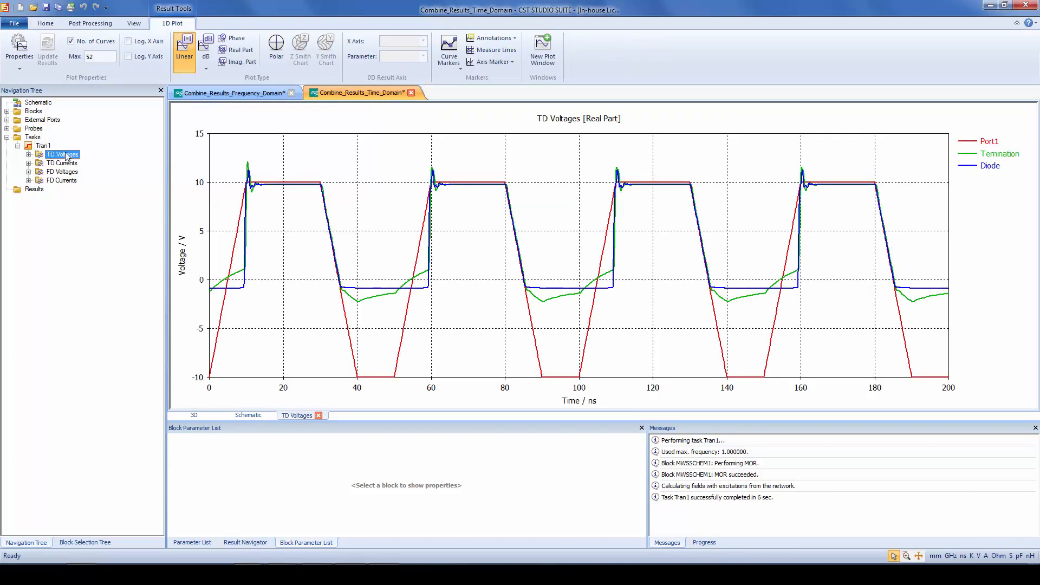
{"action": "left_click", "coordinate": [217, 329]}
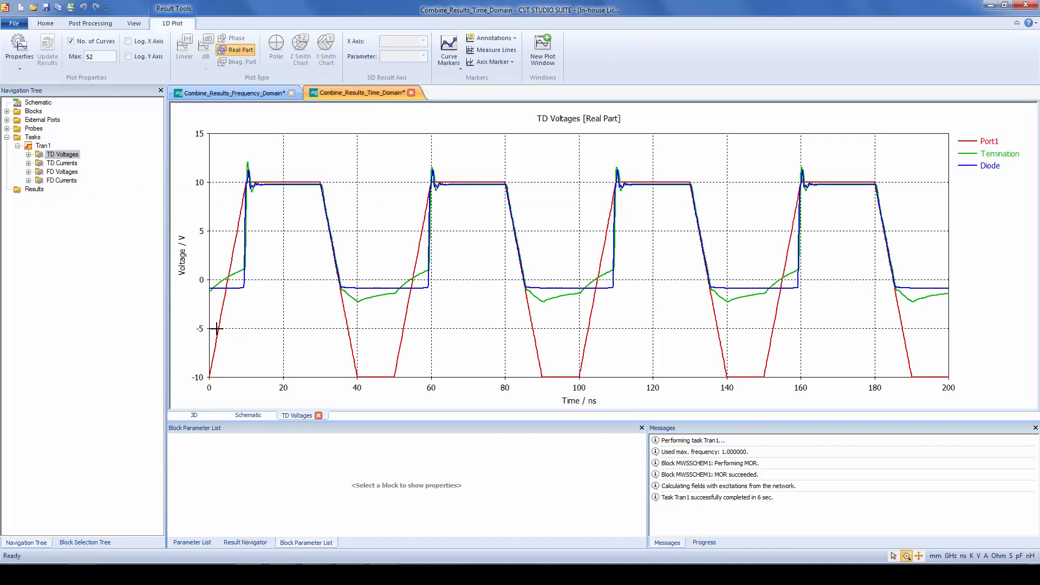
{"action": "left_click", "coordinate": [219, 329]}
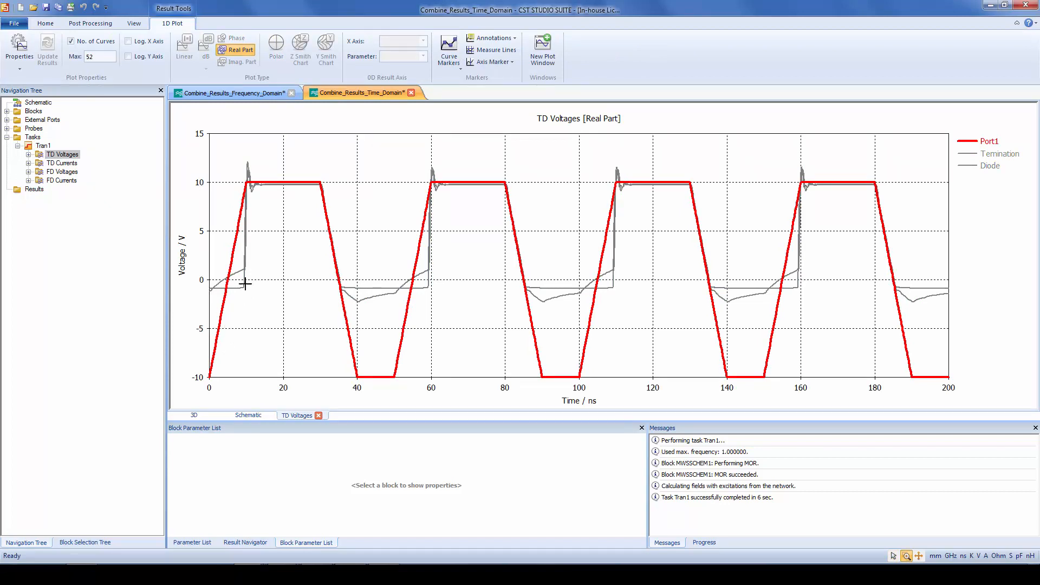
{"action": "left_click", "coordinate": [997, 154]}
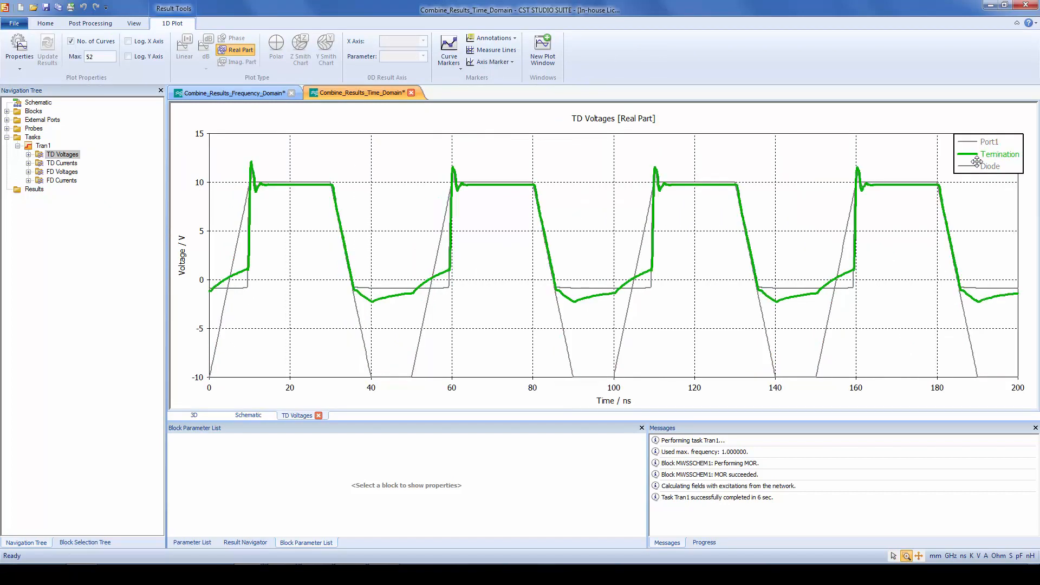
{"action": "left_click_drag", "start_coordinate": [976, 161], "coordinate": [996, 163]}
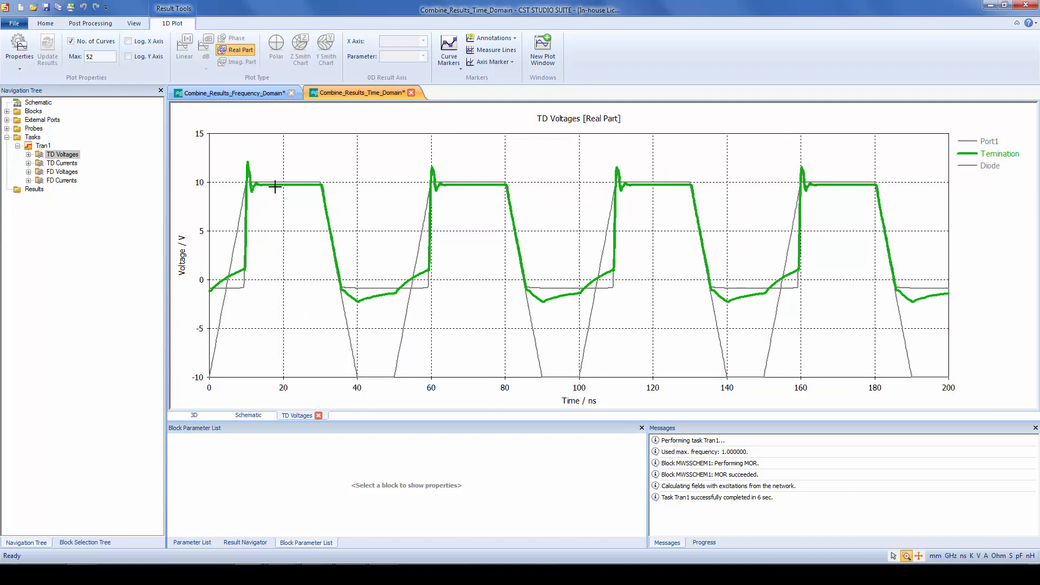
{"action": "left_click", "coordinate": [991, 165]}
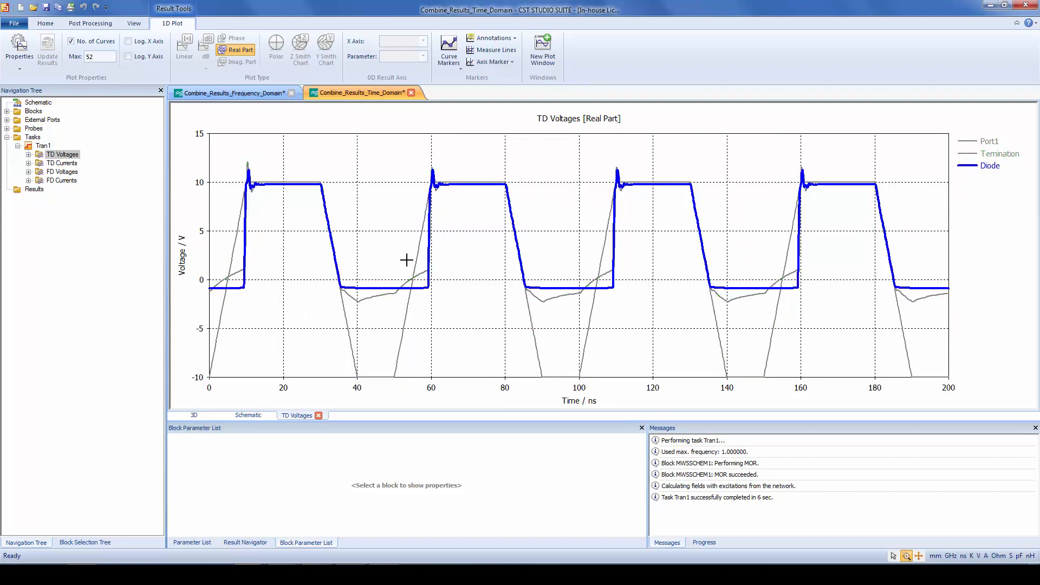
{"action": "left_click", "coordinate": [998, 156]}
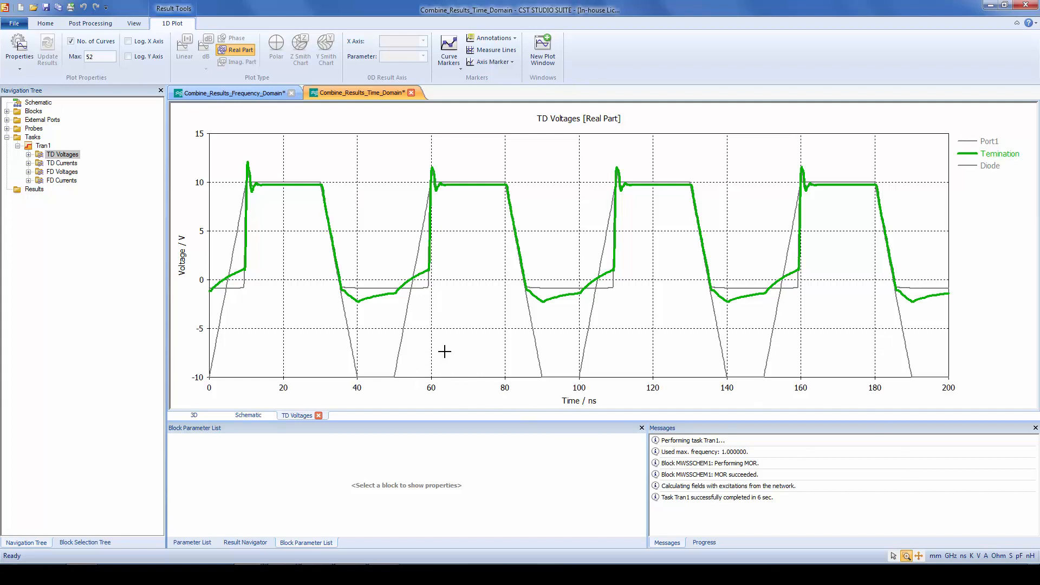
Set the Tran1 transient task's Tmax to 2000 and rerun the task
{"action": "double_click", "coordinate": [42, 146]}
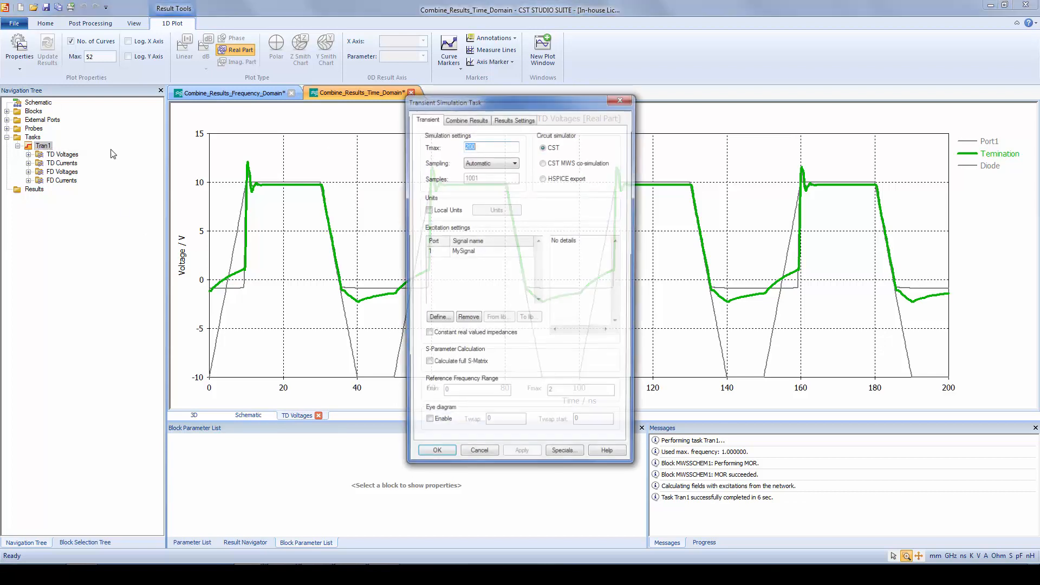
{"action": "left_click", "coordinate": [510, 145]}
{"action": "type", "text": "0"}
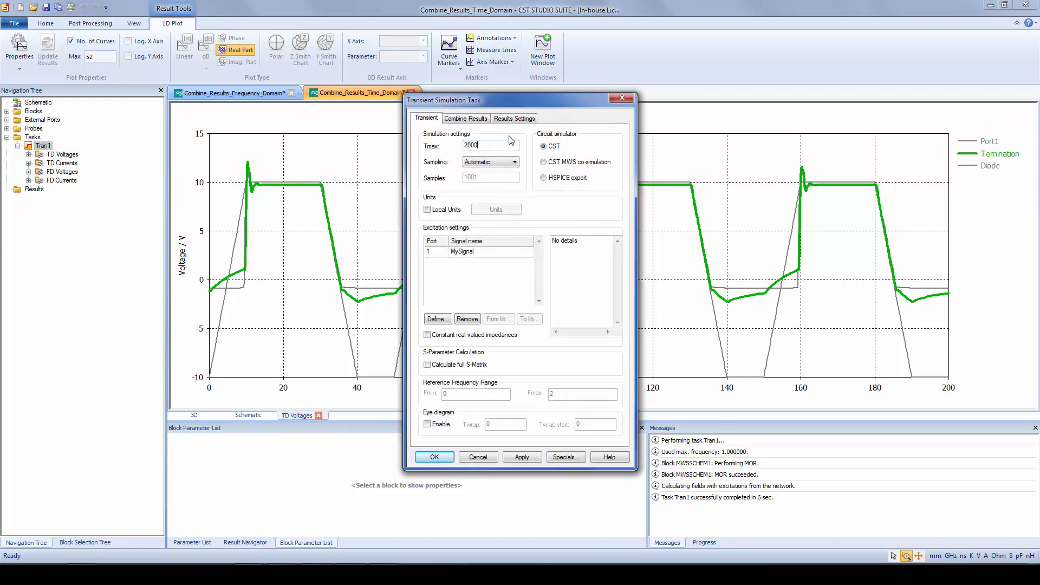
{"action": "left_click", "coordinate": [434, 456]}
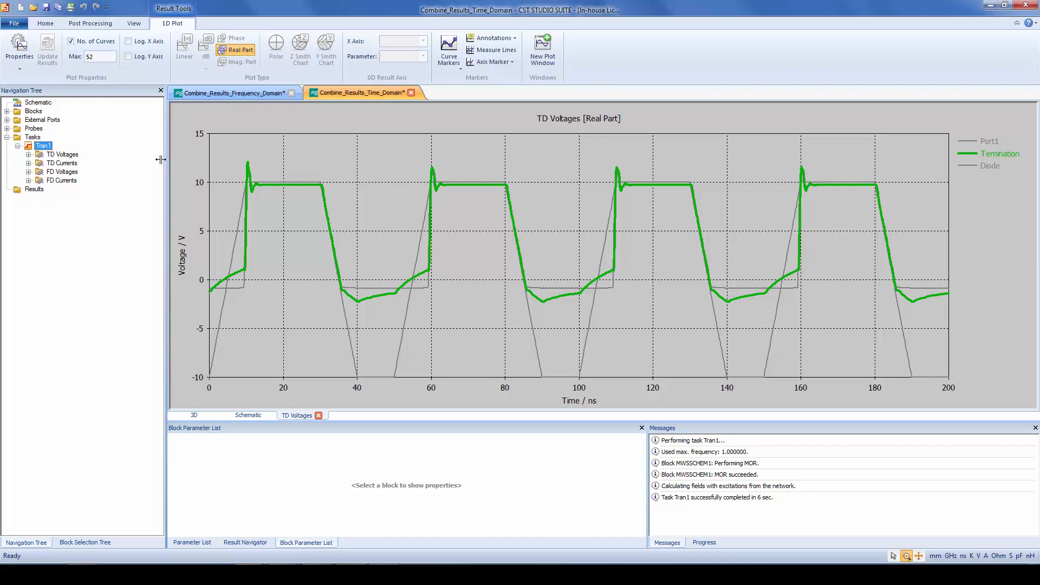
{"action": "right_click", "coordinate": [42, 147]}
{"action": "left_click", "coordinate": [54, 219]}
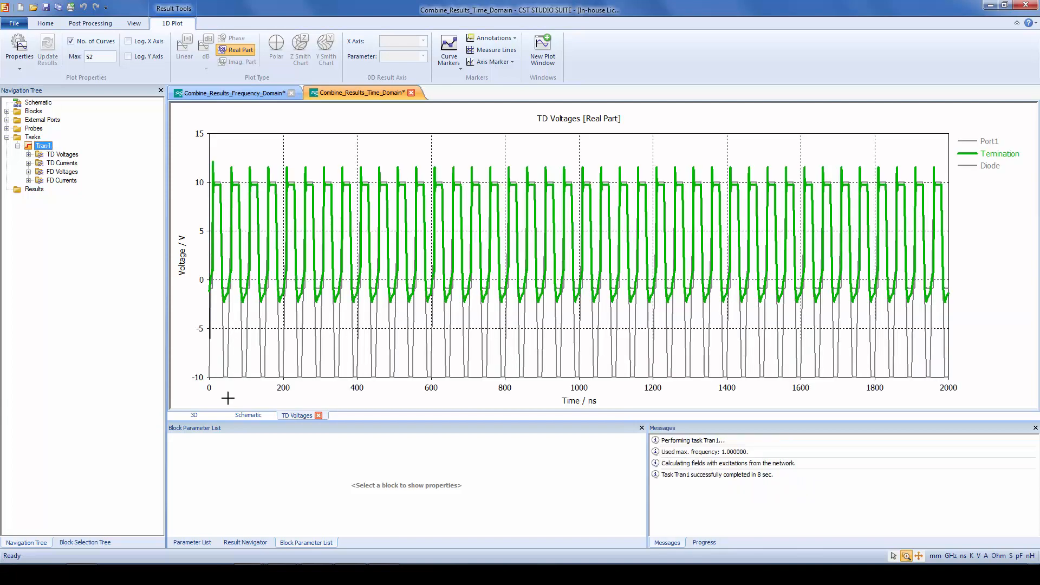
Display the combined Tran1 surface current at f=0.1 on the 3D board model
{"action": "left_click", "coordinate": [193, 416]}
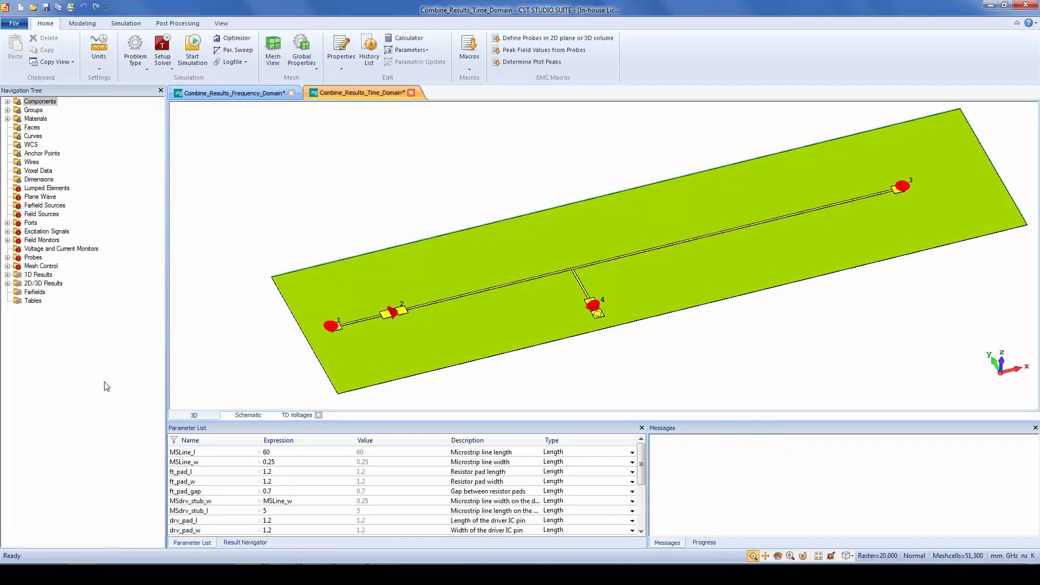
{"action": "left_click", "coordinate": [7, 283]}
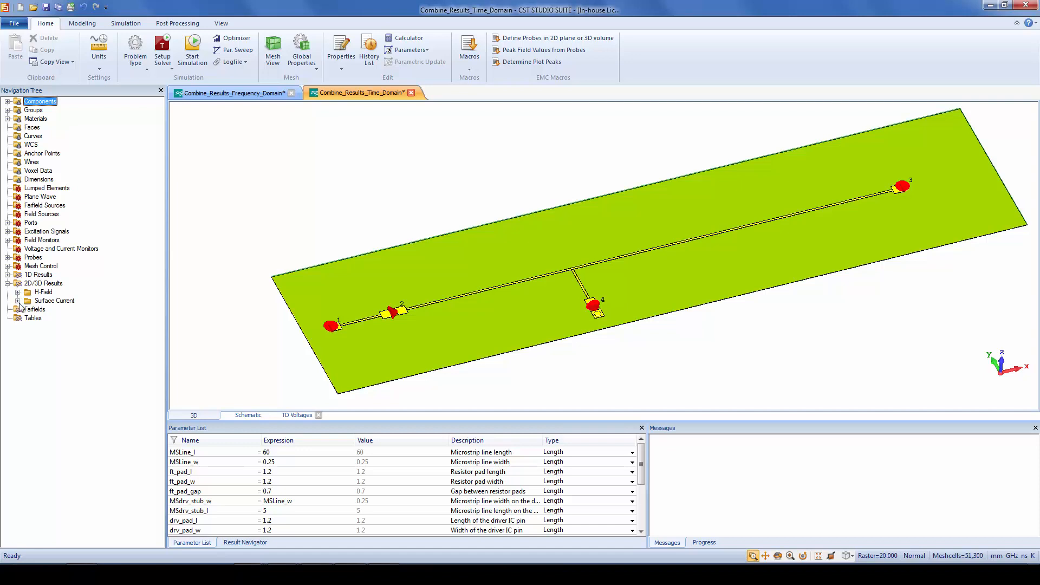
{"action": "left_click", "coordinate": [18, 300]}
{"action": "left_click", "coordinate": [100, 310]}
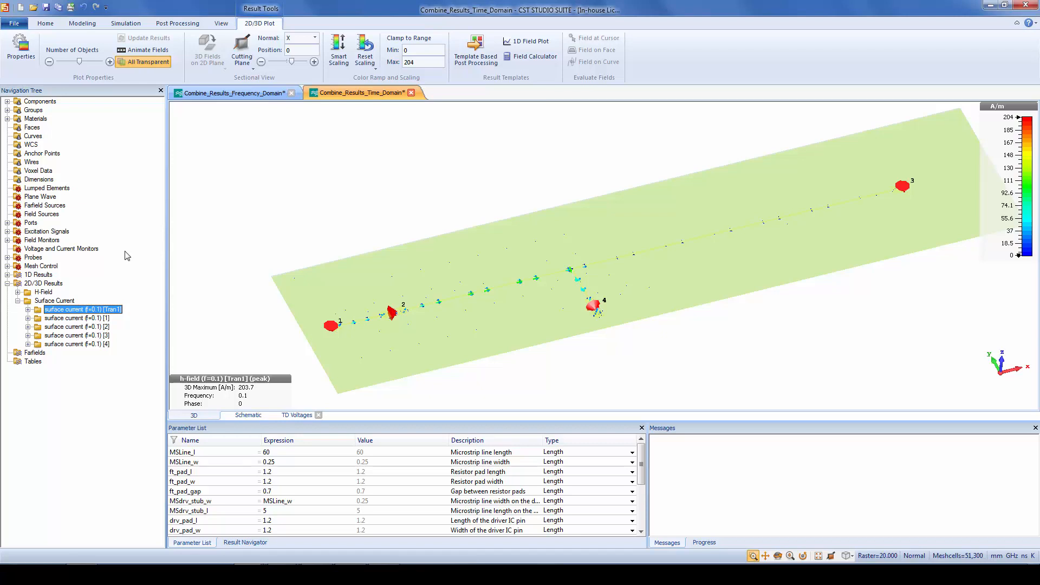
Examine the location and orientation of the E-field (Farfield) (+z 3m) probe relative to the board
{"action": "left_click", "coordinate": [8, 258]}
{"action": "left_click", "coordinate": [86, 266]}
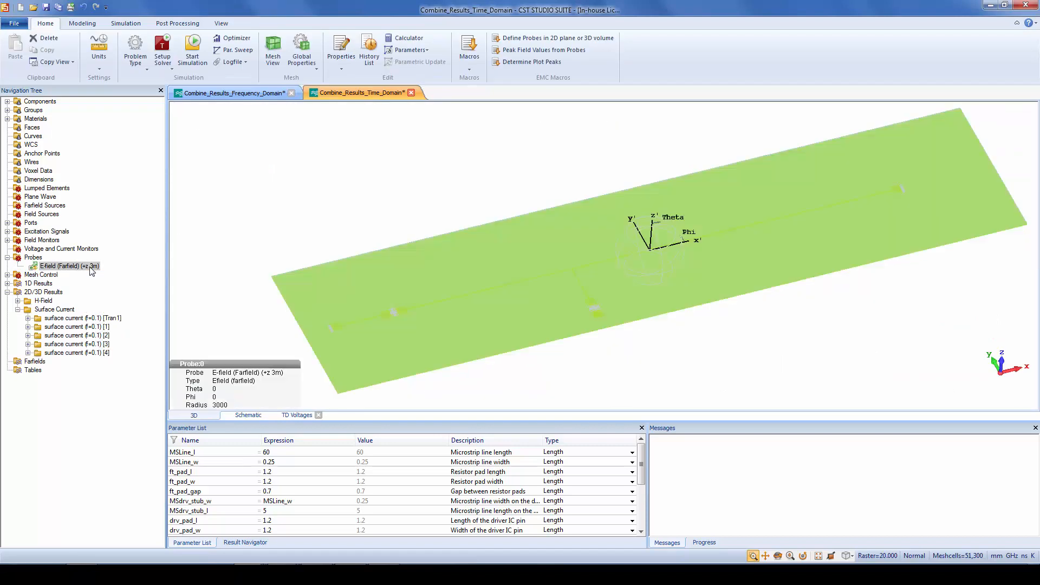
{"action": "scroll", "coordinate": [389, 223], "scroll_direction": "down", "scroll_amount": 10}
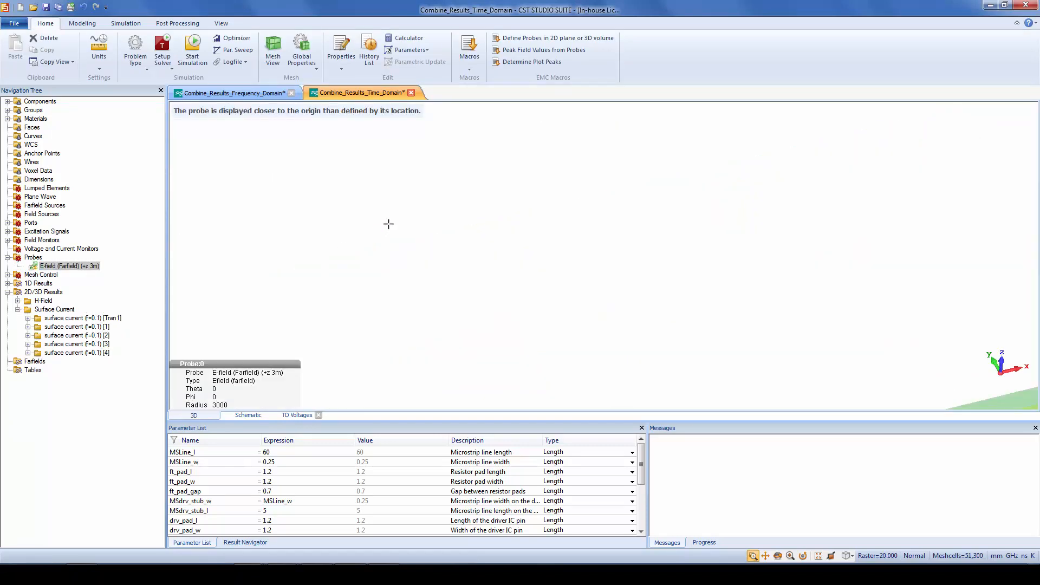
{"action": "scroll", "coordinate": [491, 253], "scroll_direction": "down", "scroll_amount": 5}
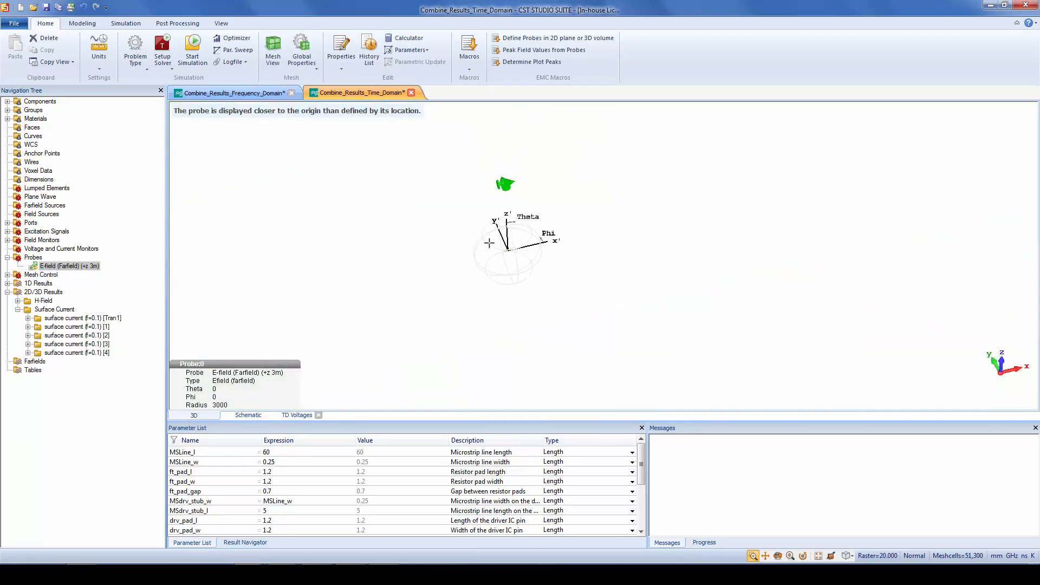
{"action": "scroll", "coordinate": [536, 233], "scroll_direction": "up", "scroll_amount": 5}
{"action": "scroll", "coordinate": [539, 211], "scroll_direction": "down", "scroll_amount": 2}
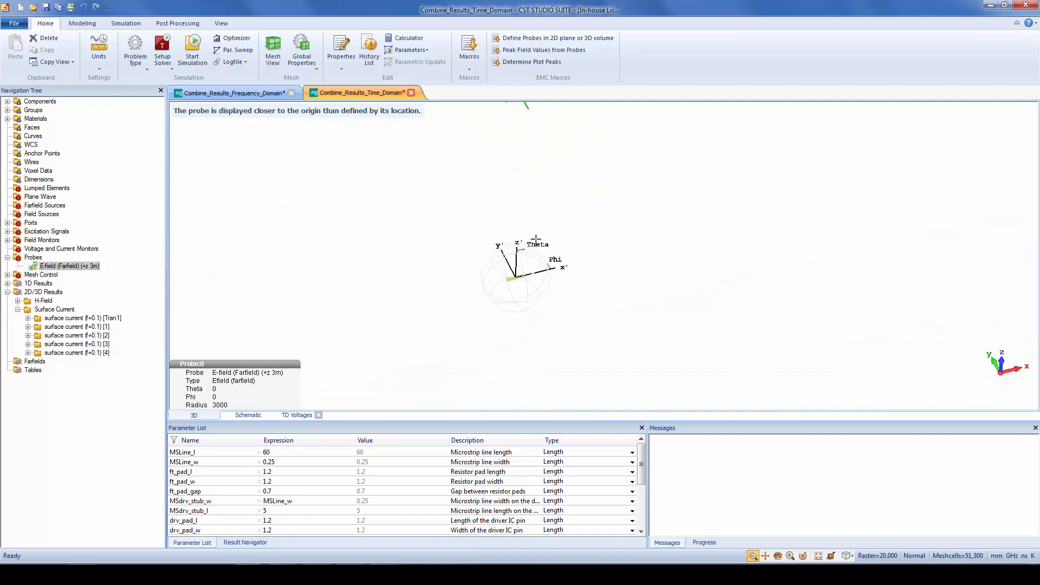
{"action": "middle_click_drag", "start_coordinate": [520, 123], "coordinate": [550, 164]}
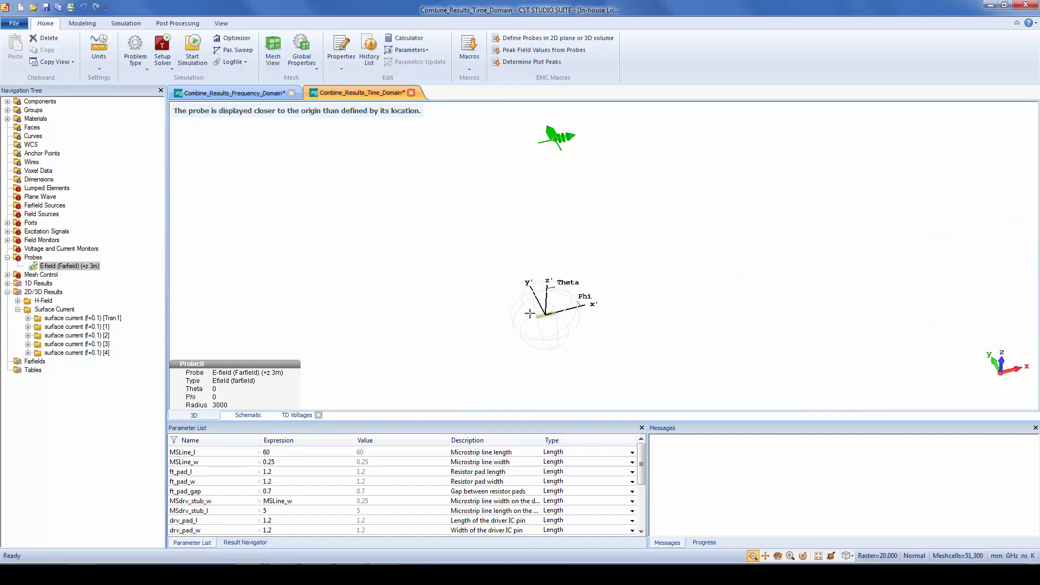
{"action": "scroll", "coordinate": [541, 318], "scroll_direction": "up", "scroll_amount": 6}
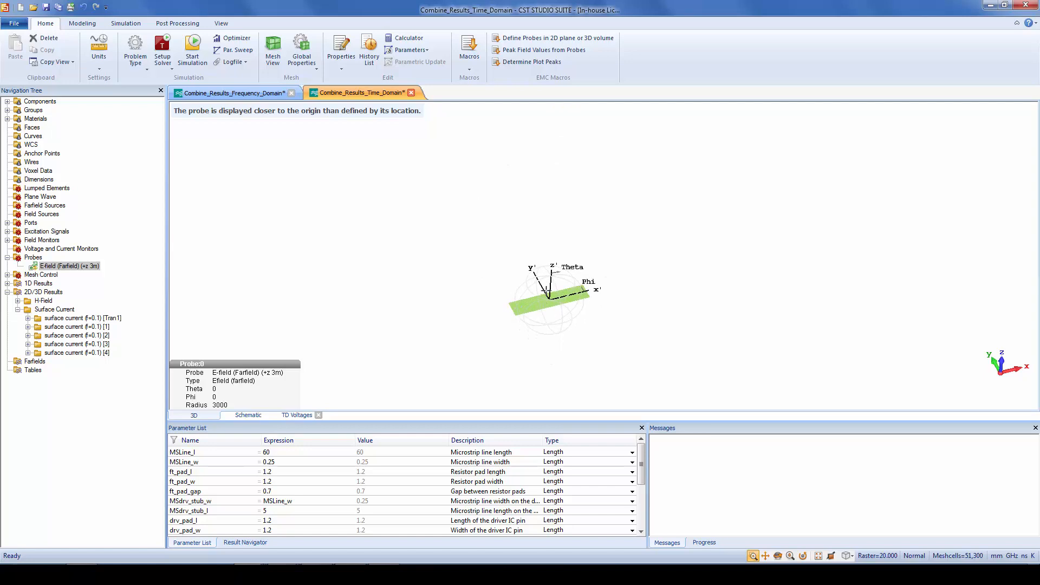
{"action": "scroll", "coordinate": [547, 290], "scroll_direction": "up", "scroll_amount": 2}
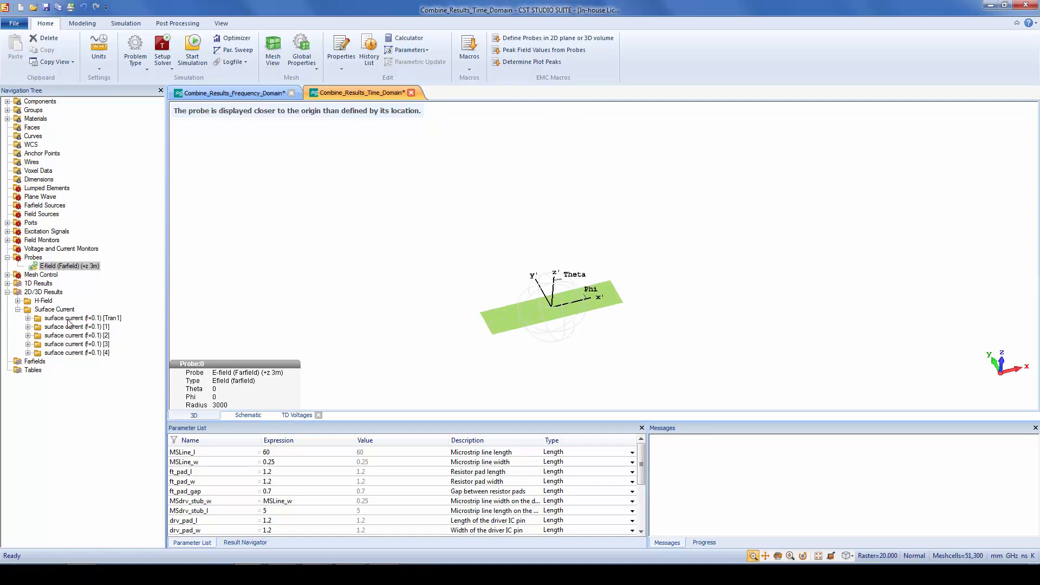
Plot the absolute Tran1 result of the E-field (Farfield) (+z 3m) probe and scale its magnitude in dBu
{"action": "left_click", "coordinate": [7, 284]}
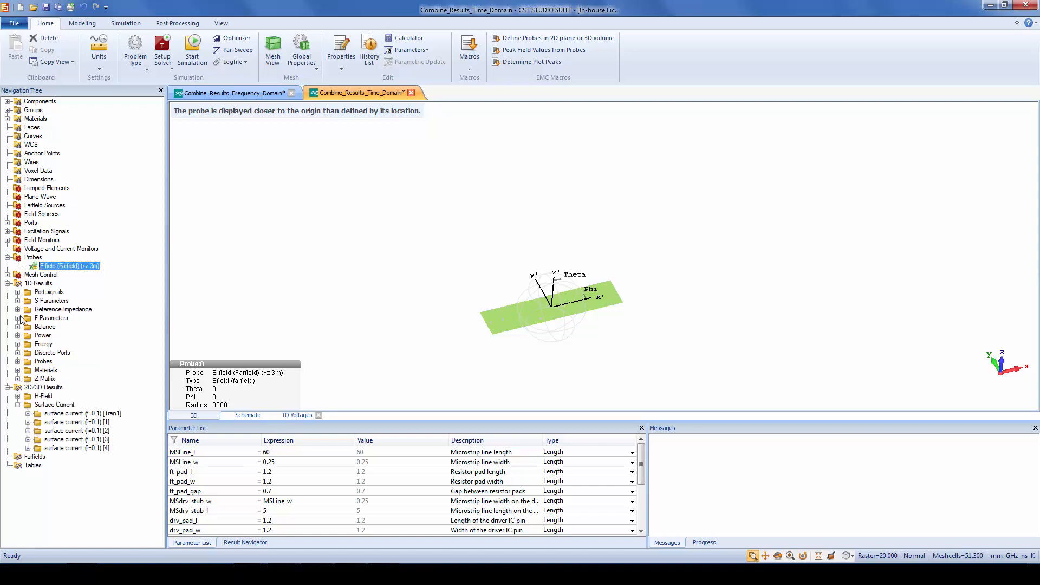
{"action": "left_click", "coordinate": [17, 361]}
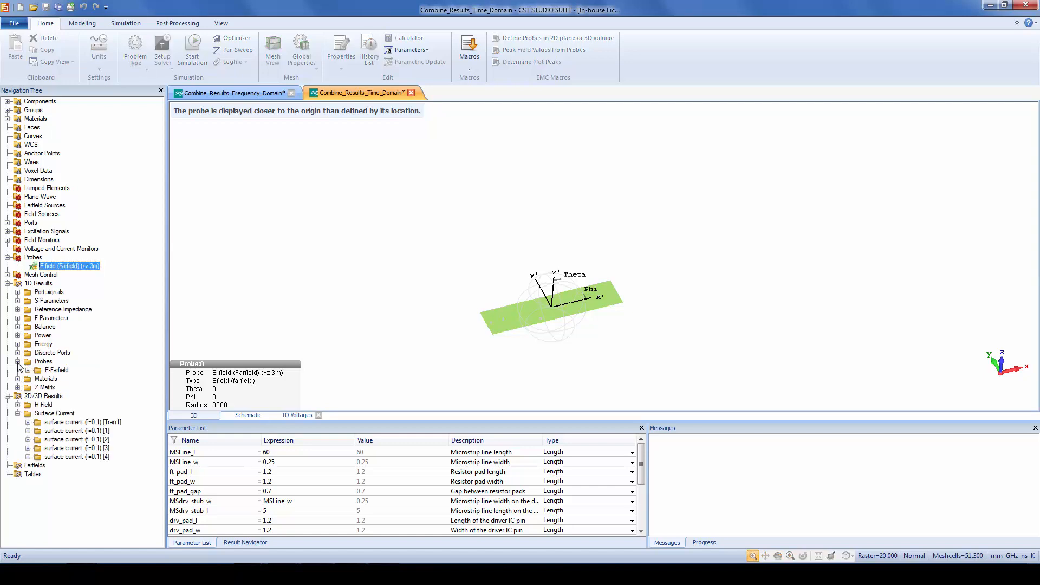
{"action": "left_click", "coordinate": [27, 370]}
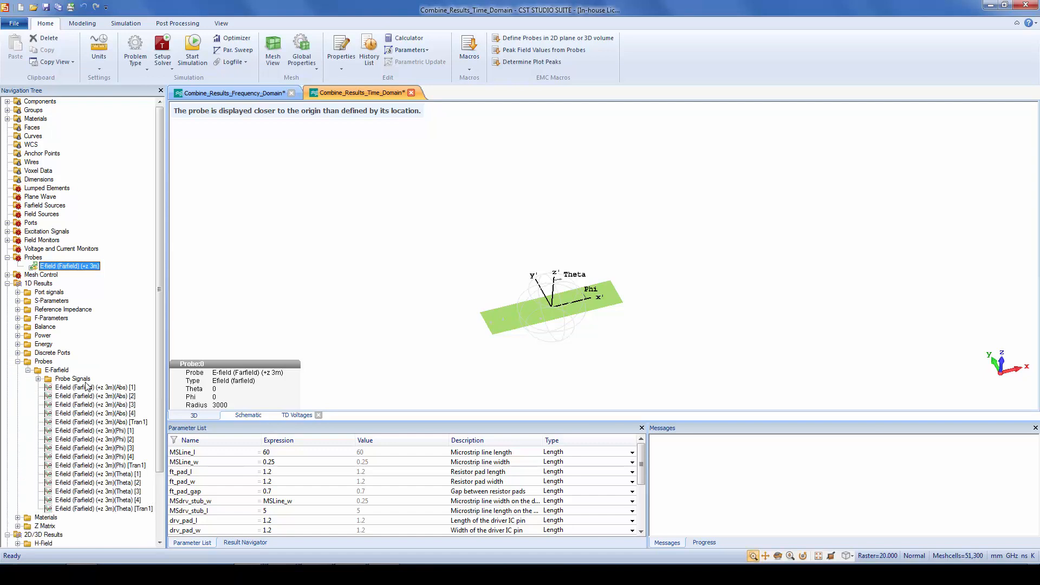
{"action": "left_click", "coordinate": [117, 422]}
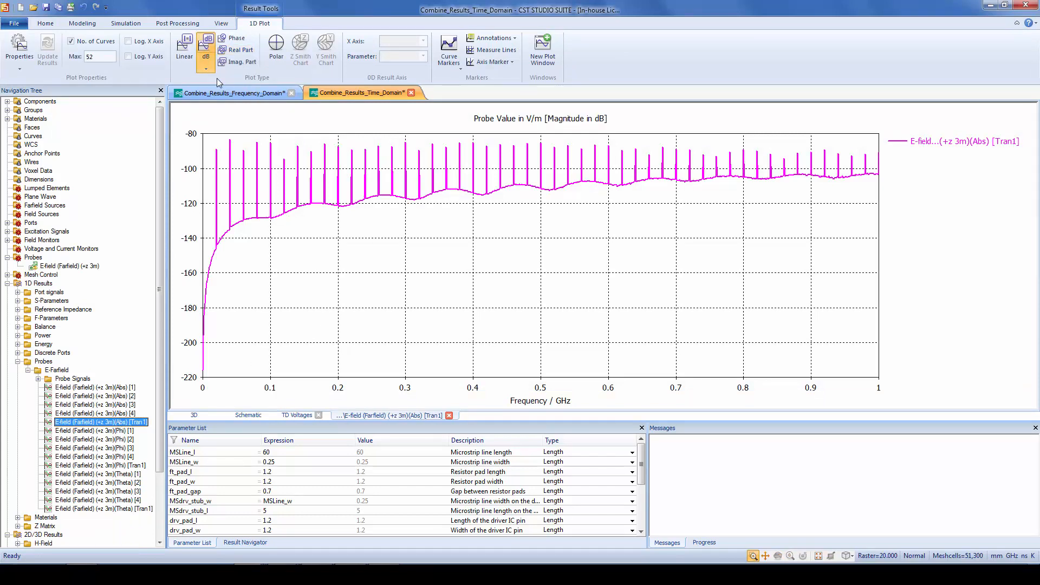
{"action": "left_click", "coordinate": [205, 69]}
{"action": "left_click", "coordinate": [221, 115]}
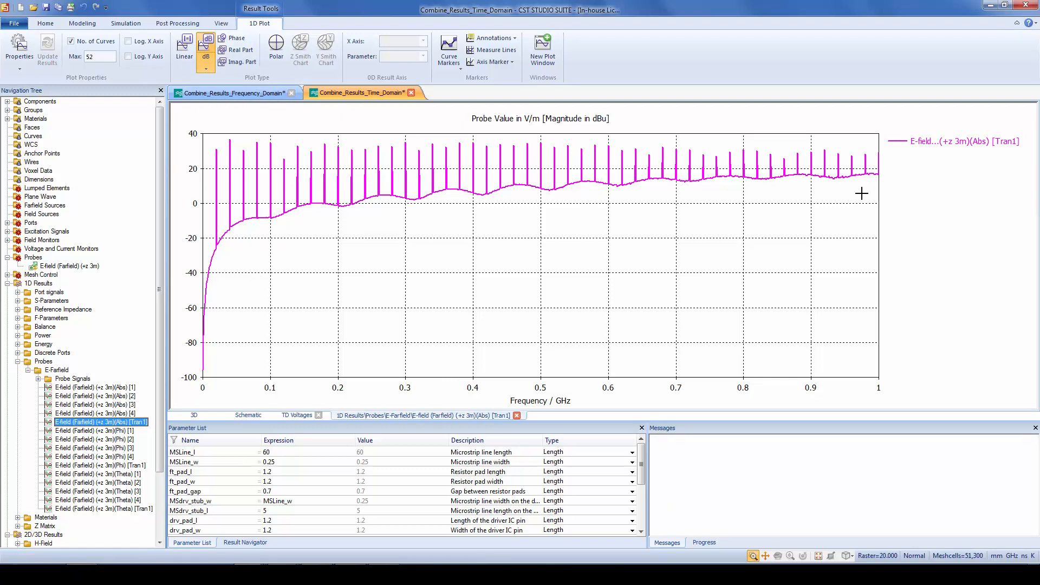
Delete the ideal diode from the schematic along with its ground, connection and Diode probe
{"action": "left_click", "coordinate": [249, 415]}
{"action": "left_click", "coordinate": [298, 414]}
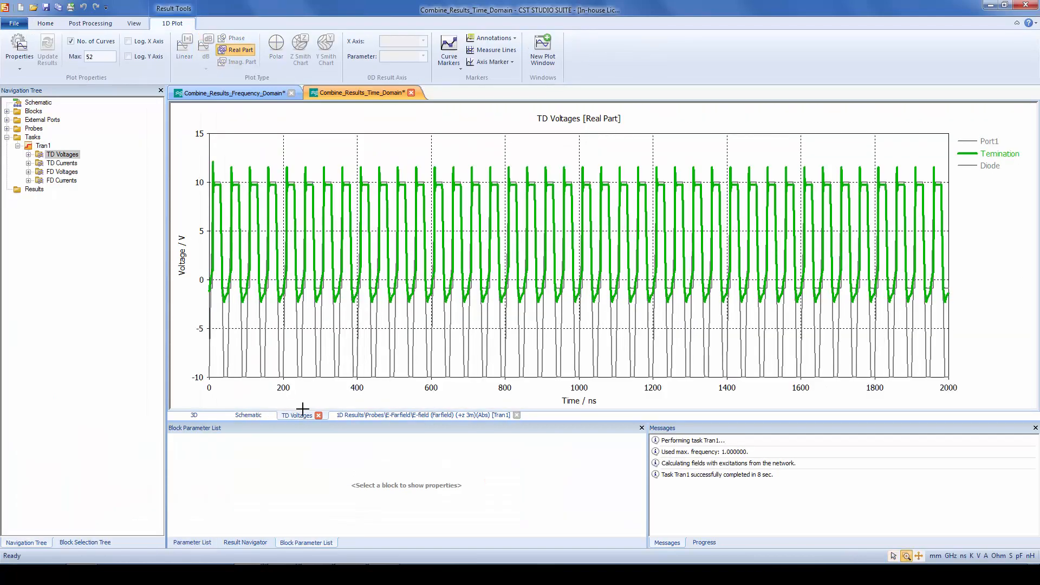
{"action": "left_click", "coordinate": [261, 416]}
{"action": "left_click", "coordinate": [588, 328]}
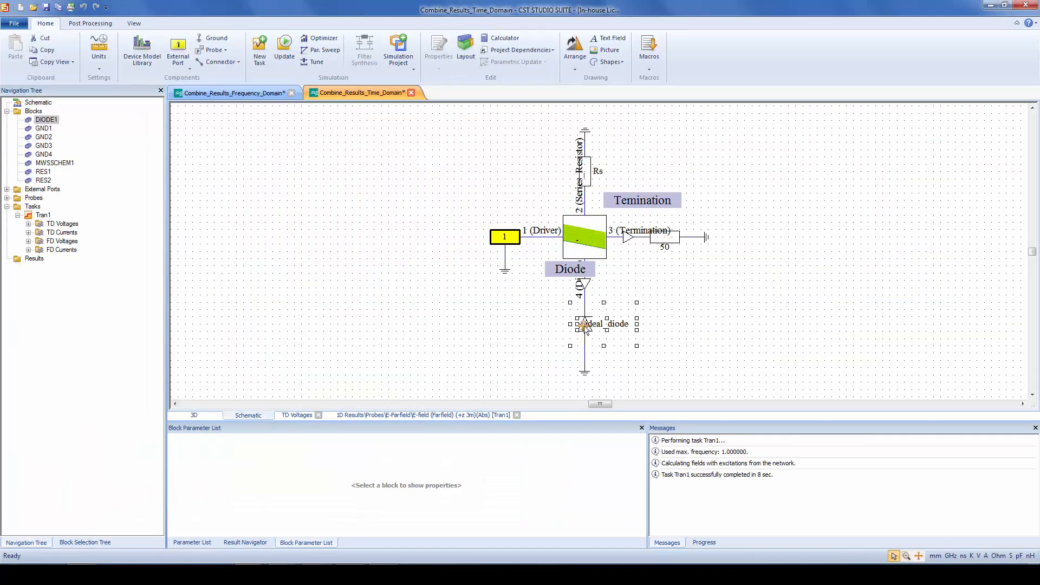
{"action": "key", "text": "Delete"}
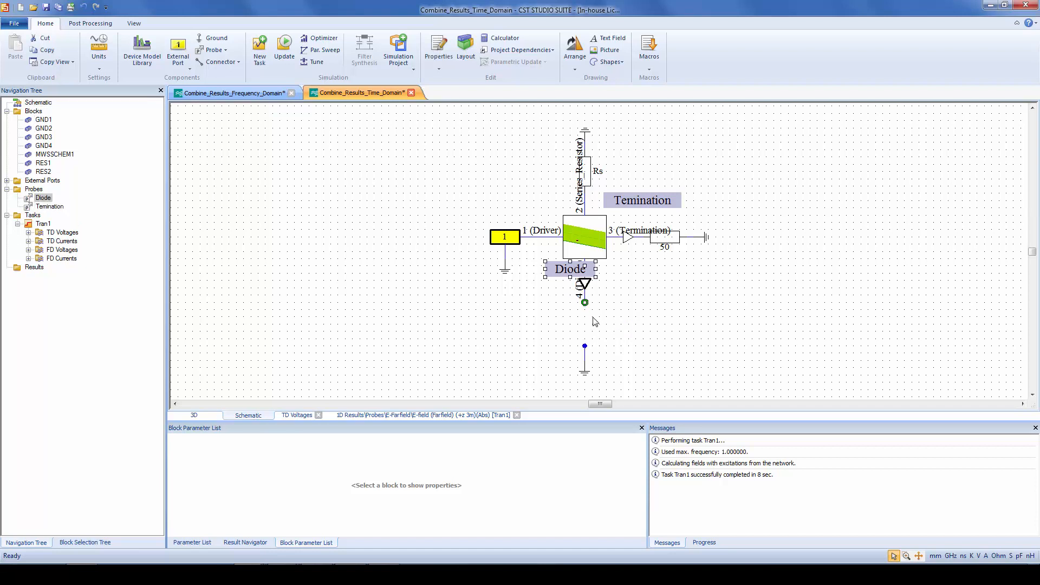
{"action": "left_click", "coordinate": [585, 366]}
{"action": "key", "text": "Delete"}
{"action": "left_click", "coordinate": [585, 352]}
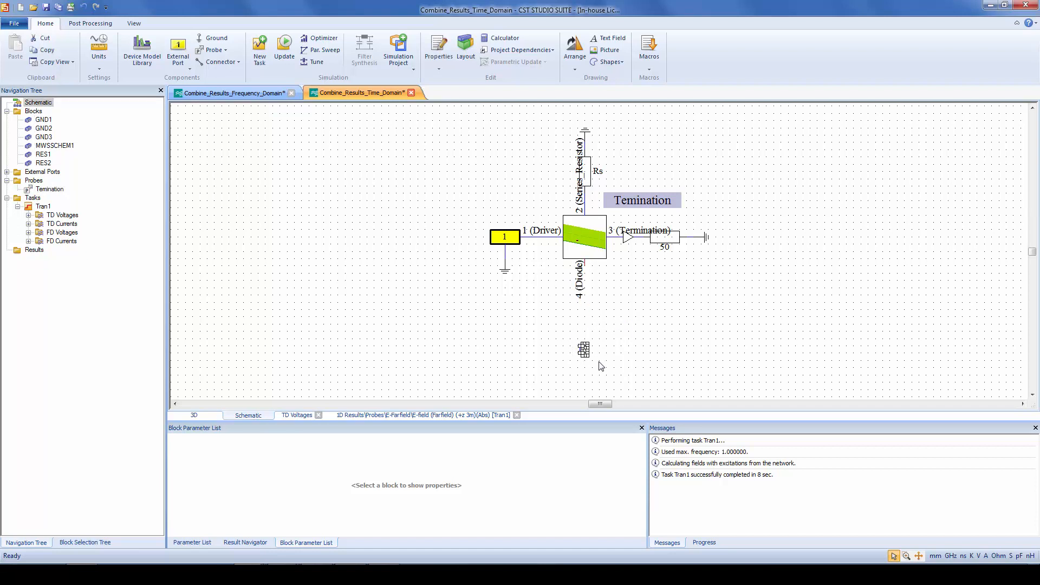
{"action": "key", "text": "Delete"}
Duplicate the Tran1 transient task as Tran2 and update the new task for the schematic without the diode
{"action": "right_click", "coordinate": [49, 210]}
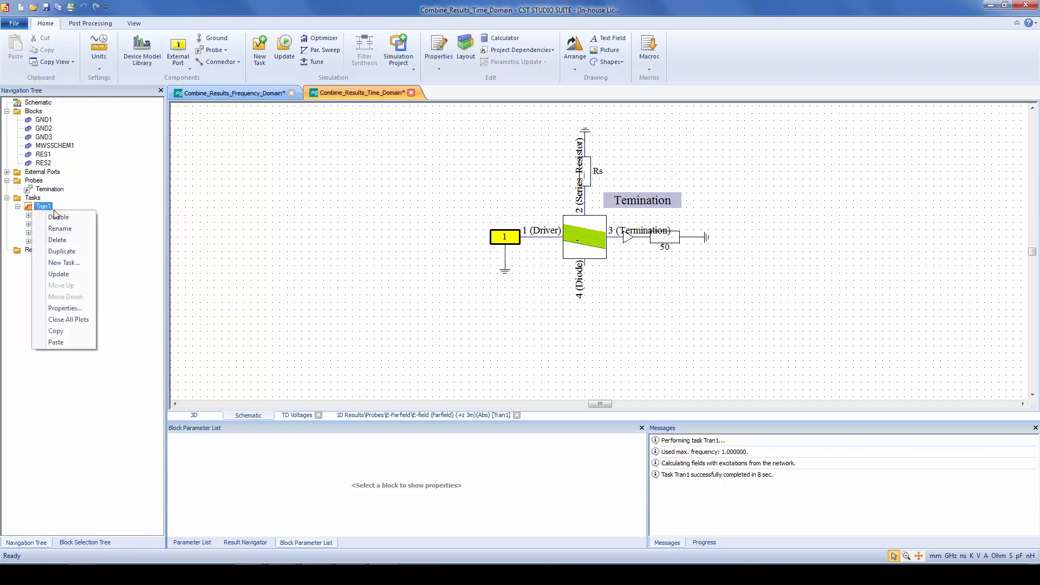
{"action": "left_click", "coordinate": [71, 251]}
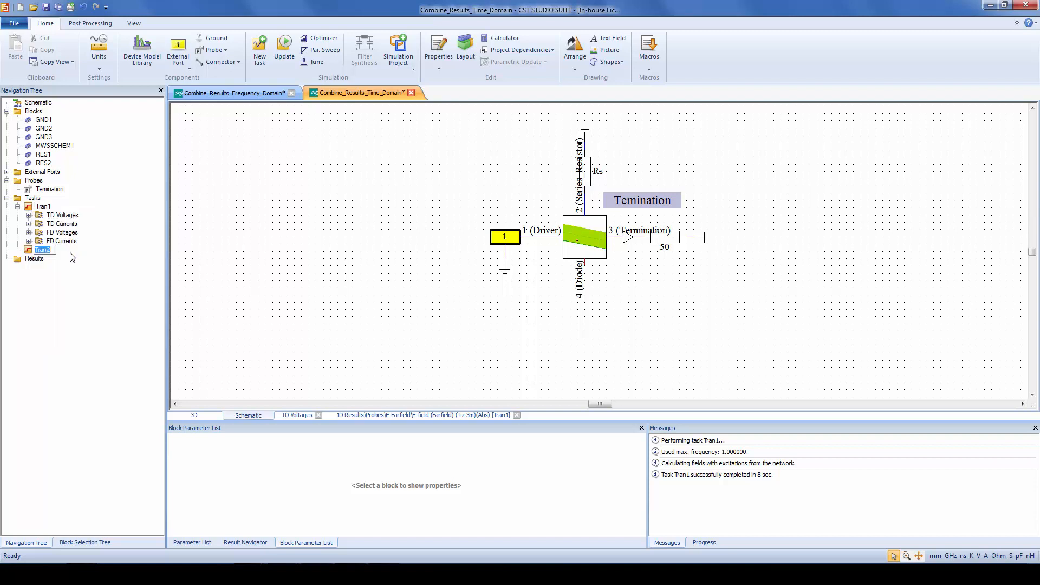
{"action": "left_click", "coordinate": [31, 252]}
{"action": "right_click", "coordinate": [31, 253]}
{"action": "left_click", "coordinate": [60, 317]}
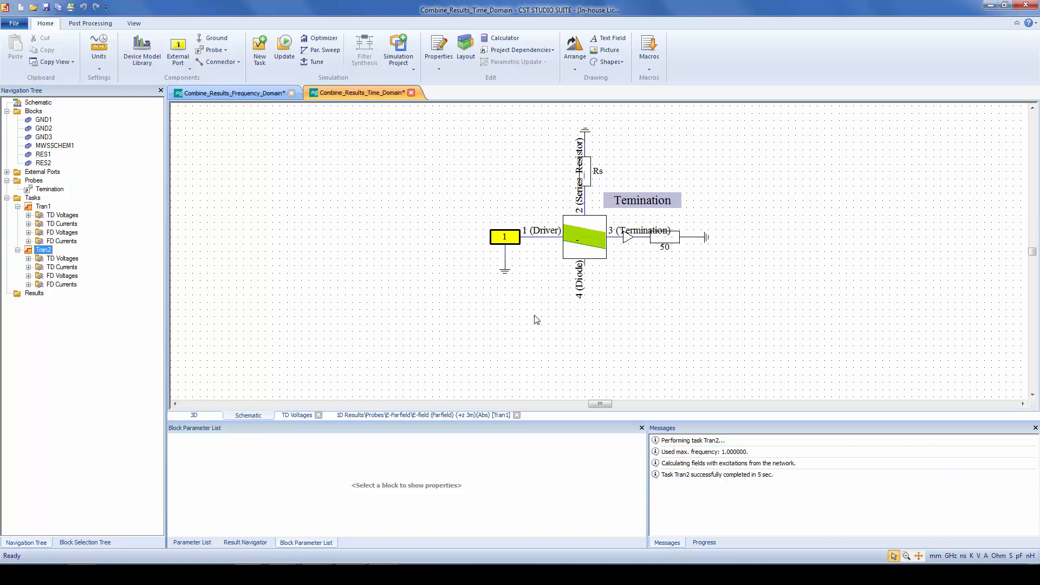
Plot the absolute E-field (Farfield) (+z 3m) probe results of Tran1 and Tran2 together, with the magnitude scaled in dBu
{"action": "left_click", "coordinate": [206, 415]}
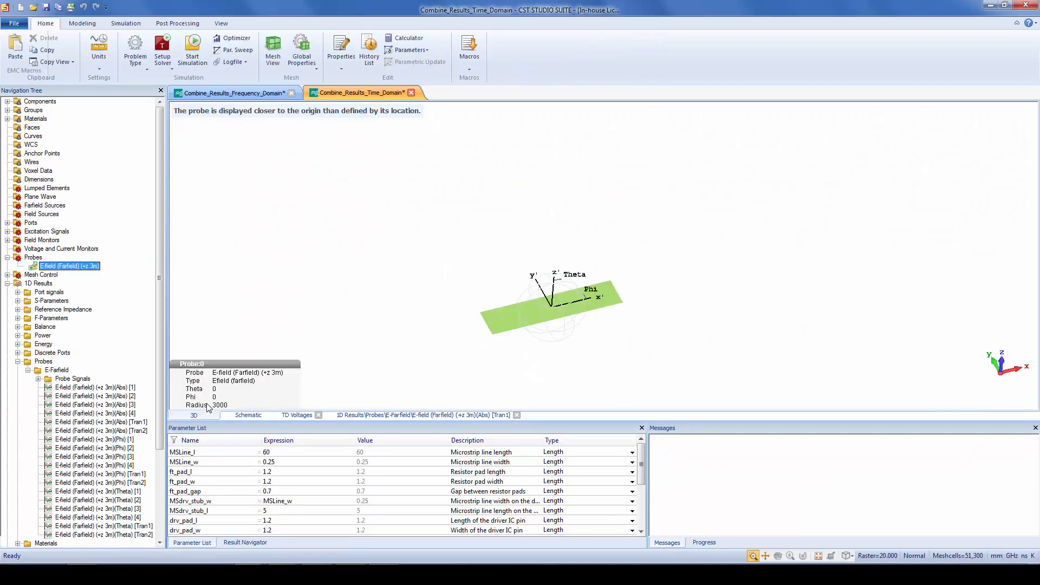
{"action": "left_click", "coordinate": [135, 415]}
{"action": "left_click", "coordinate": [142, 423]}
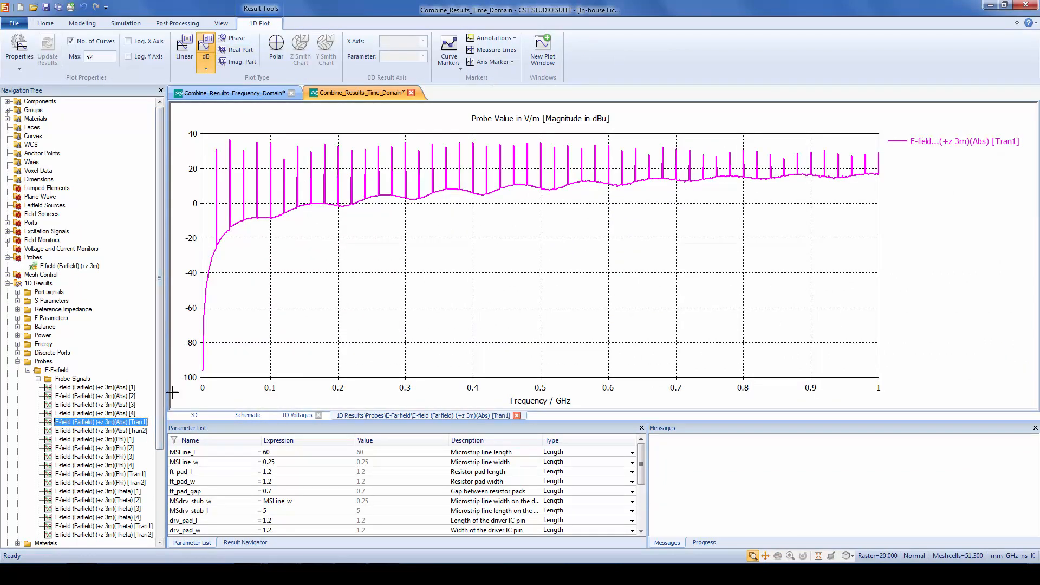
{"action": "left_click", "coordinate": [138, 431], "text": "ctrl"}
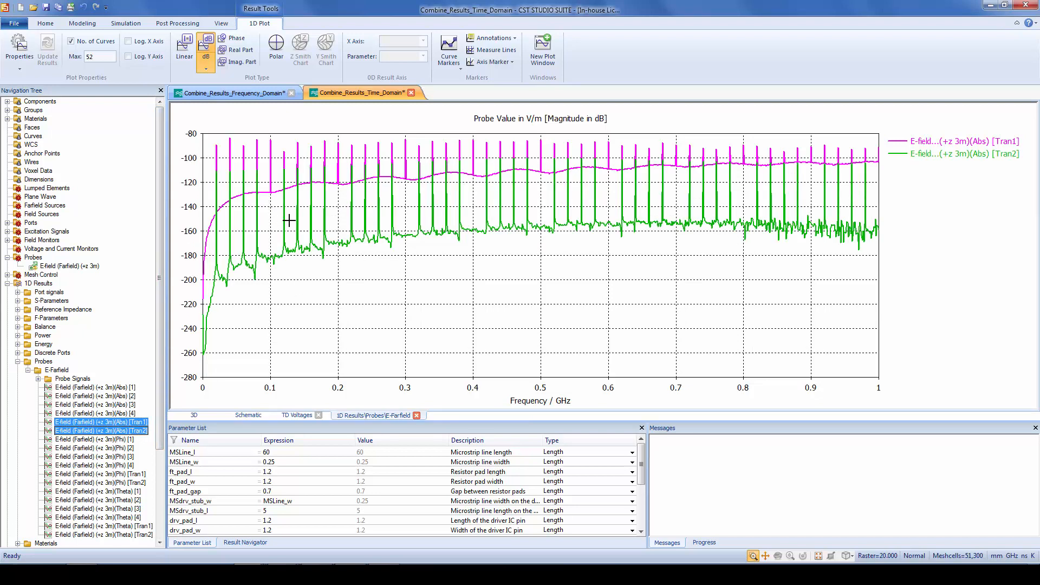
{"action": "left_click", "coordinate": [206, 68]}
{"action": "left_click", "coordinate": [218, 119]}
Compare the Tran1 and Tran2 probe spectra up to about 0.2 GHz, highlighting the Tran2 curve, and restore the full frequency range
{"action": "left_click_drag", "start_coordinate": [240, 173], "coordinate": [348, 279]}
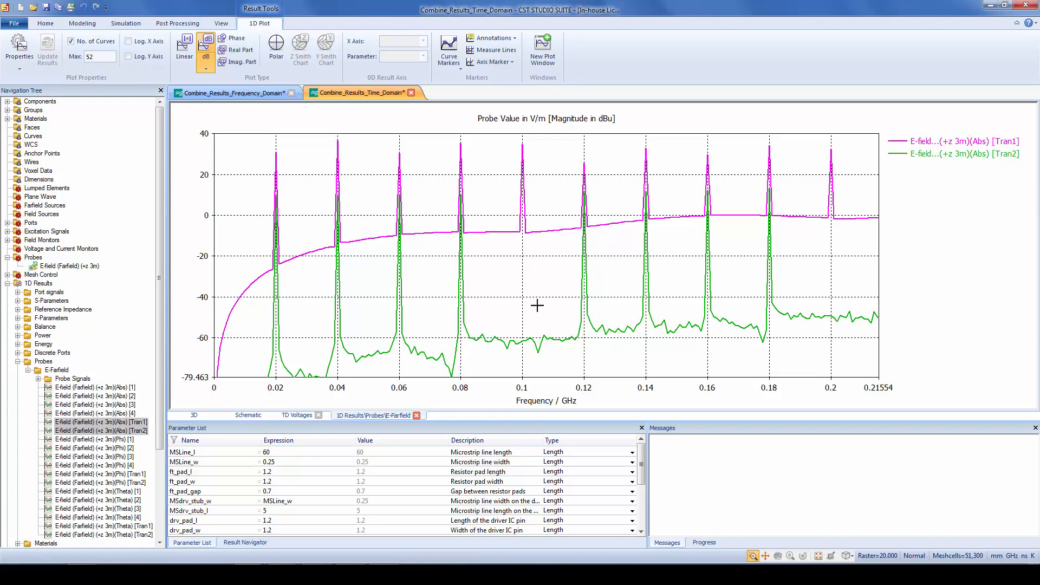
{"action": "left_click", "coordinate": [526, 191]}
{"action": "left_click", "coordinate": [535, 345]}
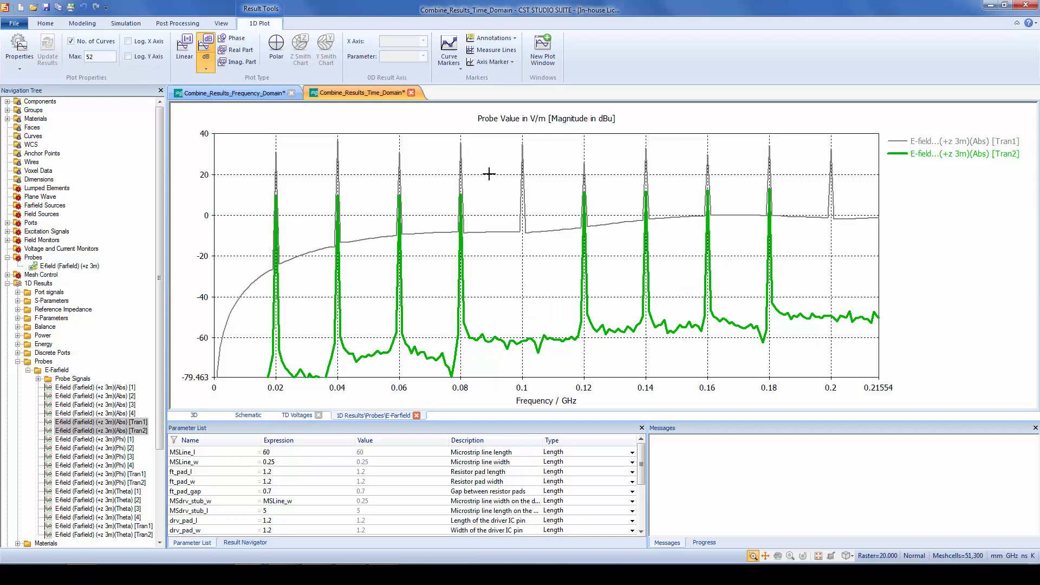
{"action": "left_click", "coordinate": [472, 160]}
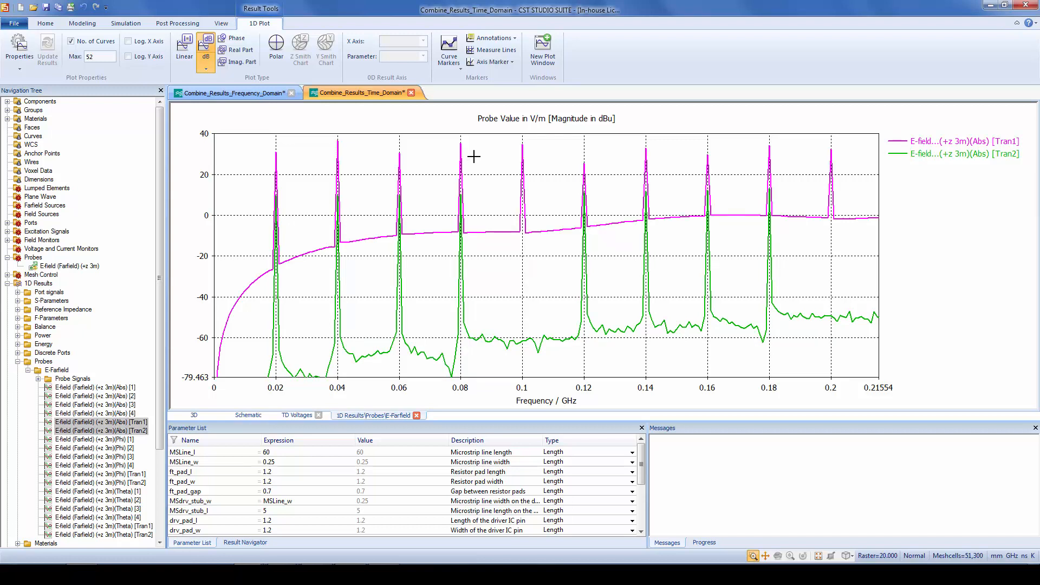
{"action": "key", "text": "space"}
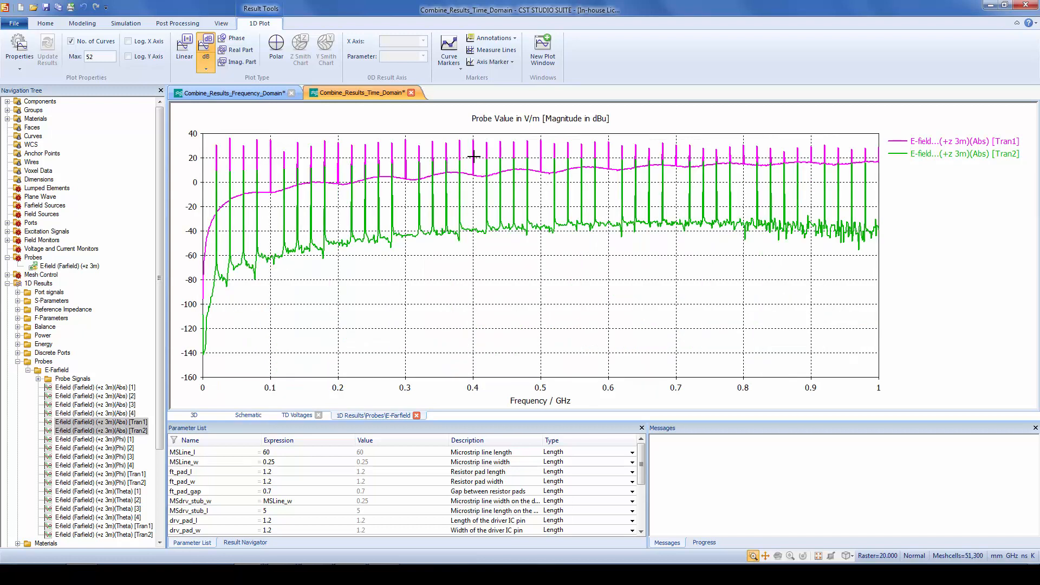